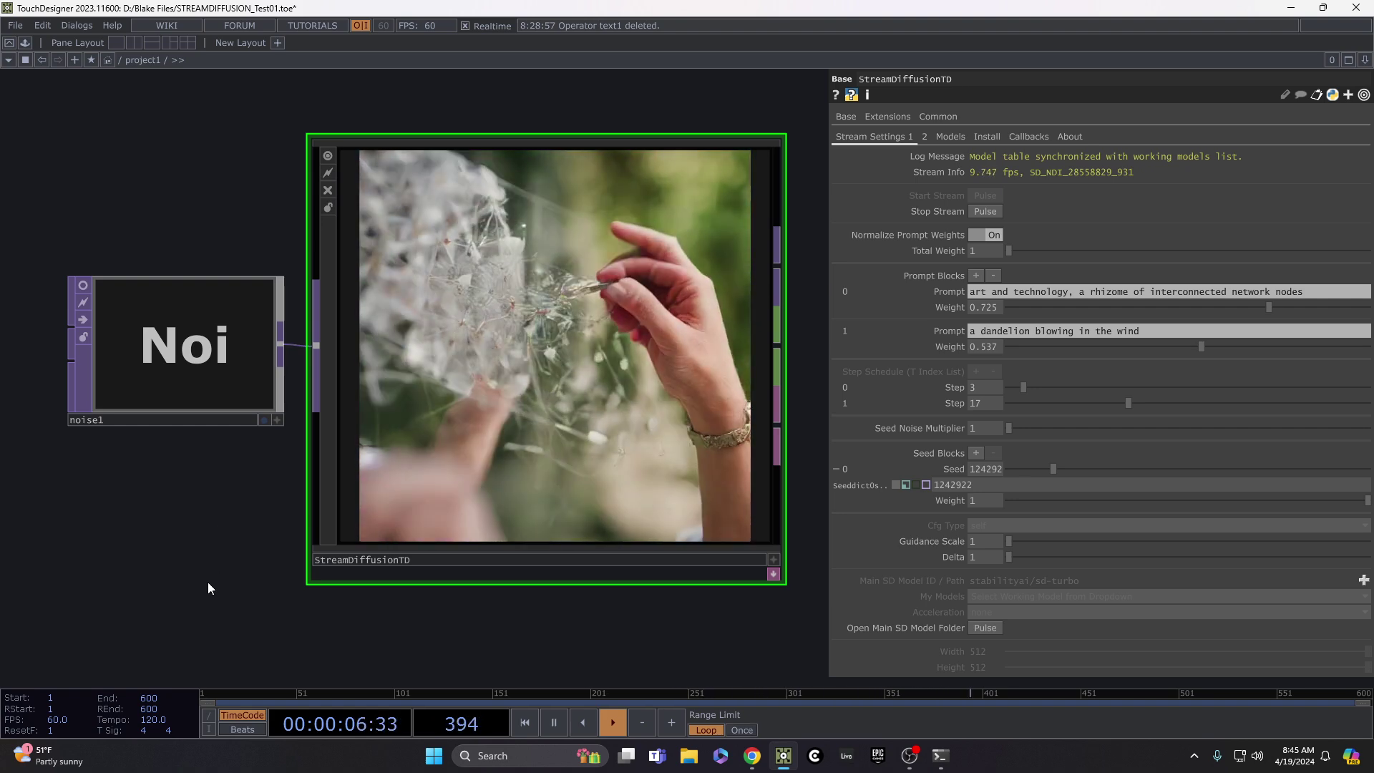
Glance at the YouTube tutorial page, then return to TouchDesigner and pan the network.
key(alt+Tab)
click(943, 302)
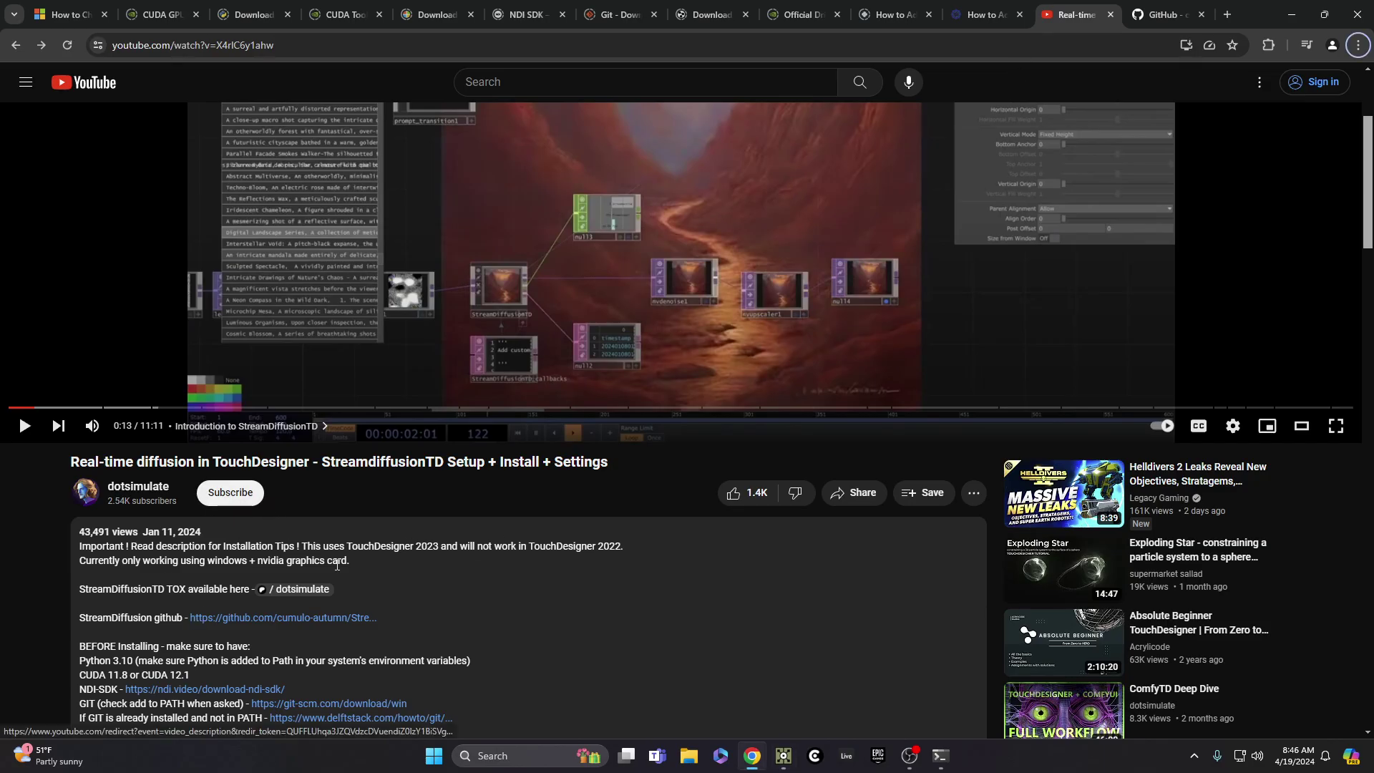
scroll(462, 582, up, 3)
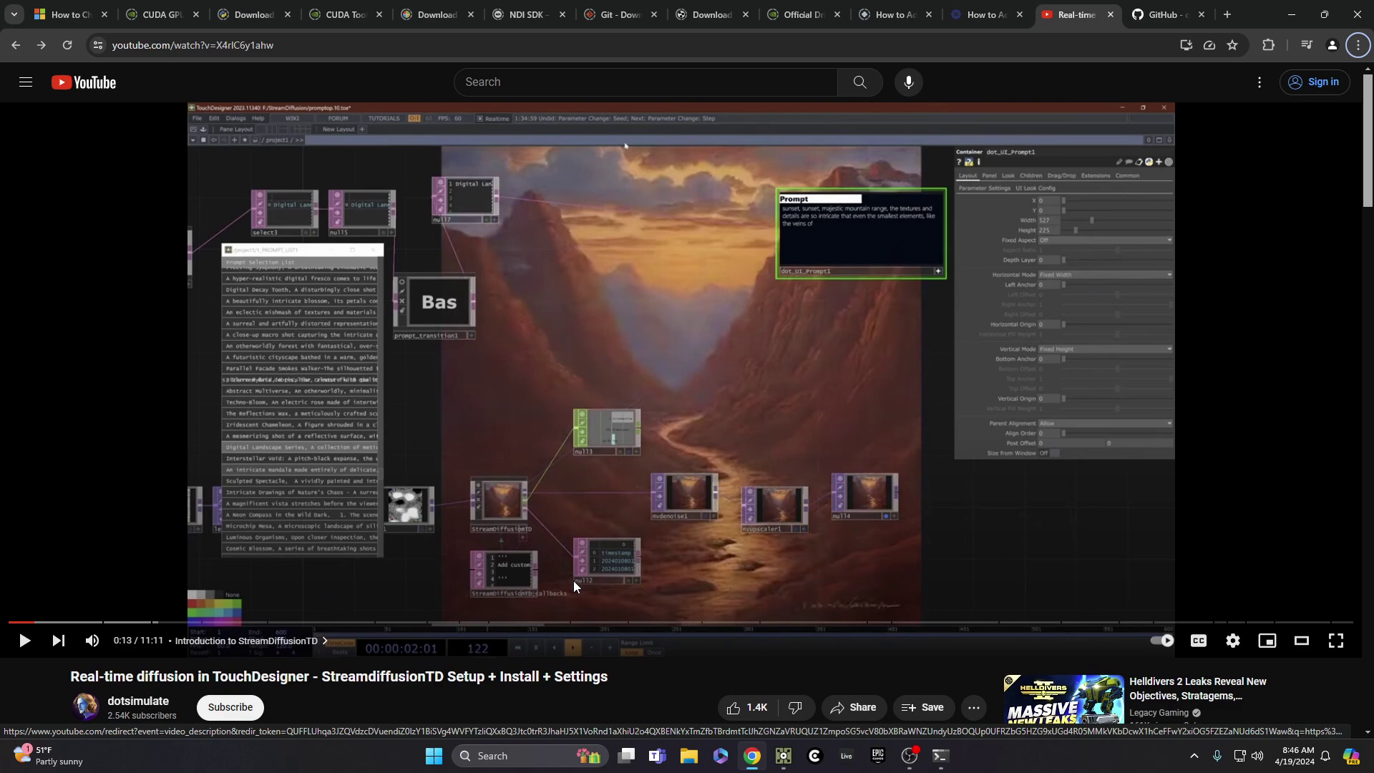
key(alt+Tab)
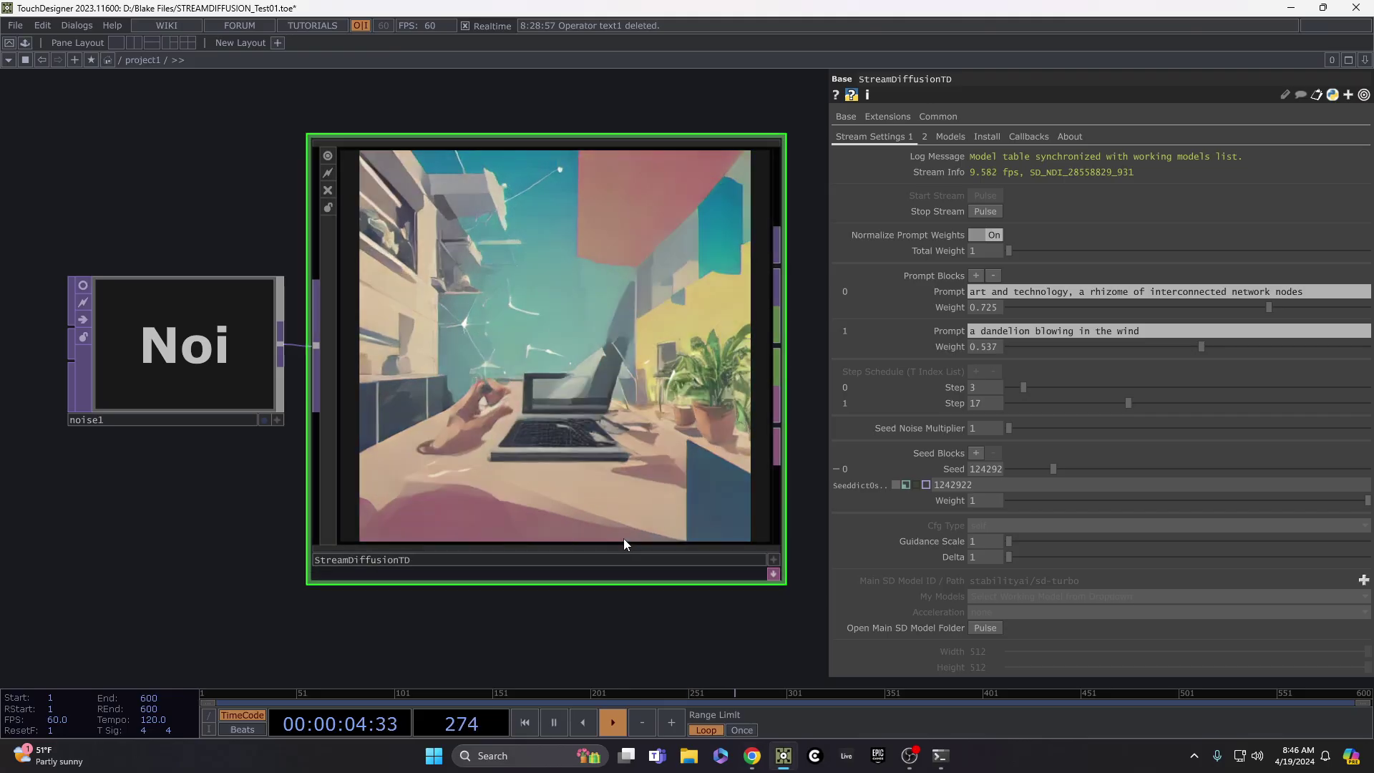
mouse_move(196, 577)
mouse_down()
mouse_move(208, 577)
mouse_move(192, 583)
mouse_up()
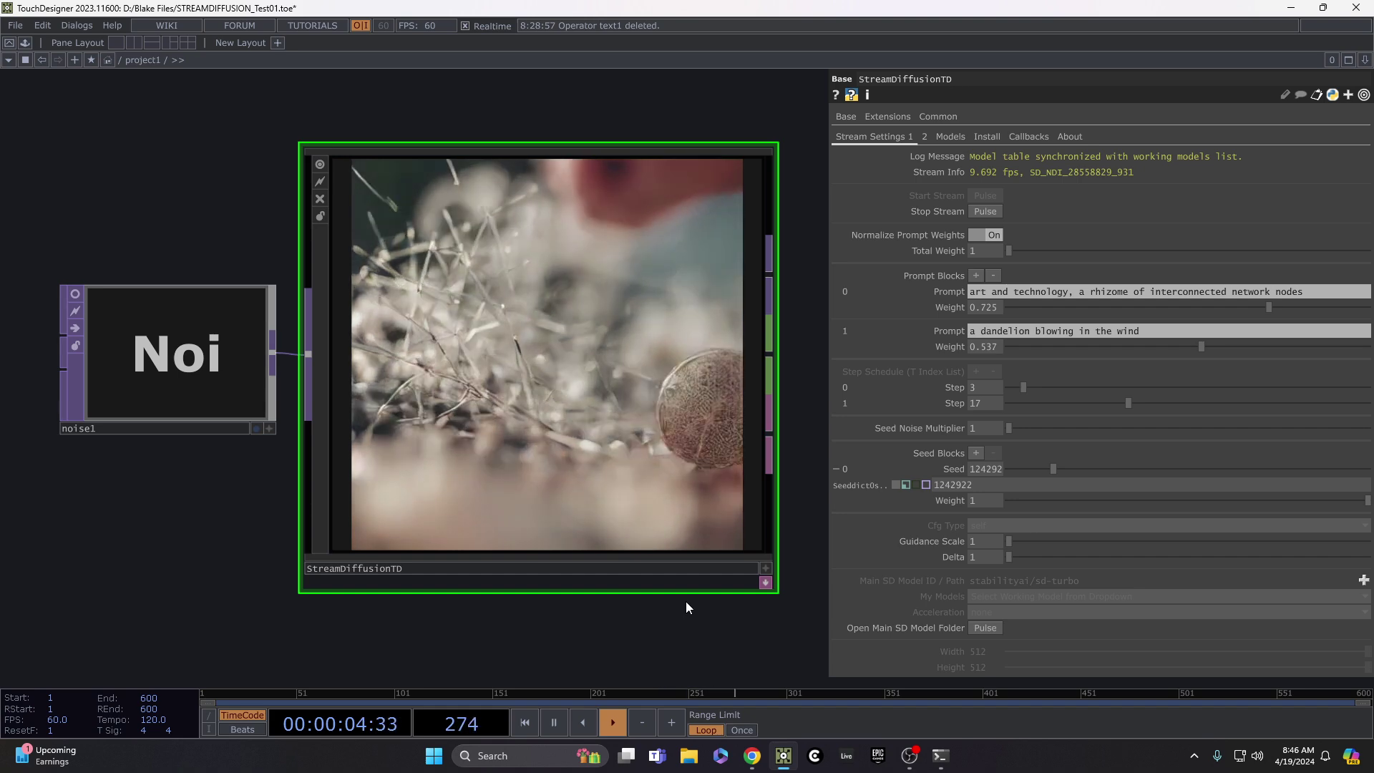
mouse_move(716, 663)
mouse_down()
mouse_move(678, 650)
mouse_move(697, 656)
mouse_up()
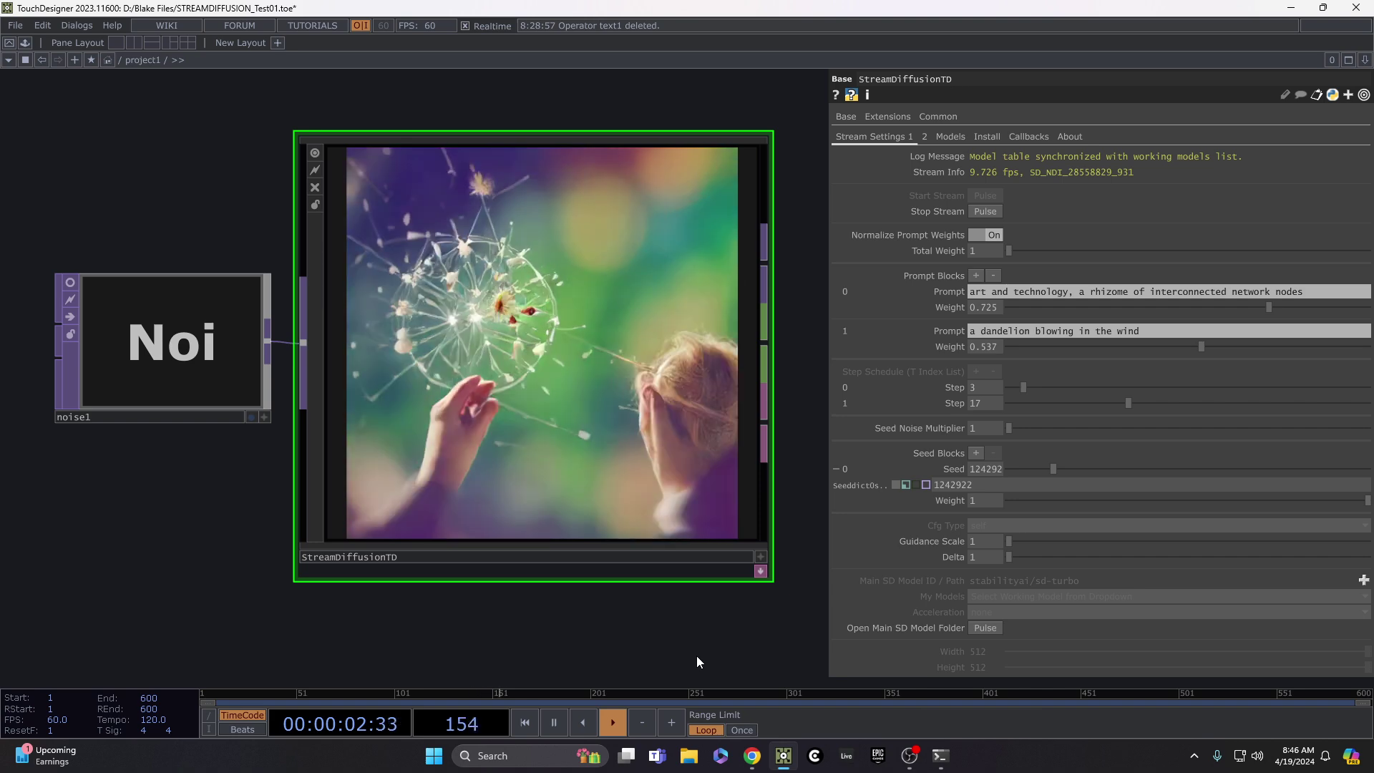
Read the BEFORE Installing prerequisites in the StreamDiffusionTD video's description.
key(alt+Tab)
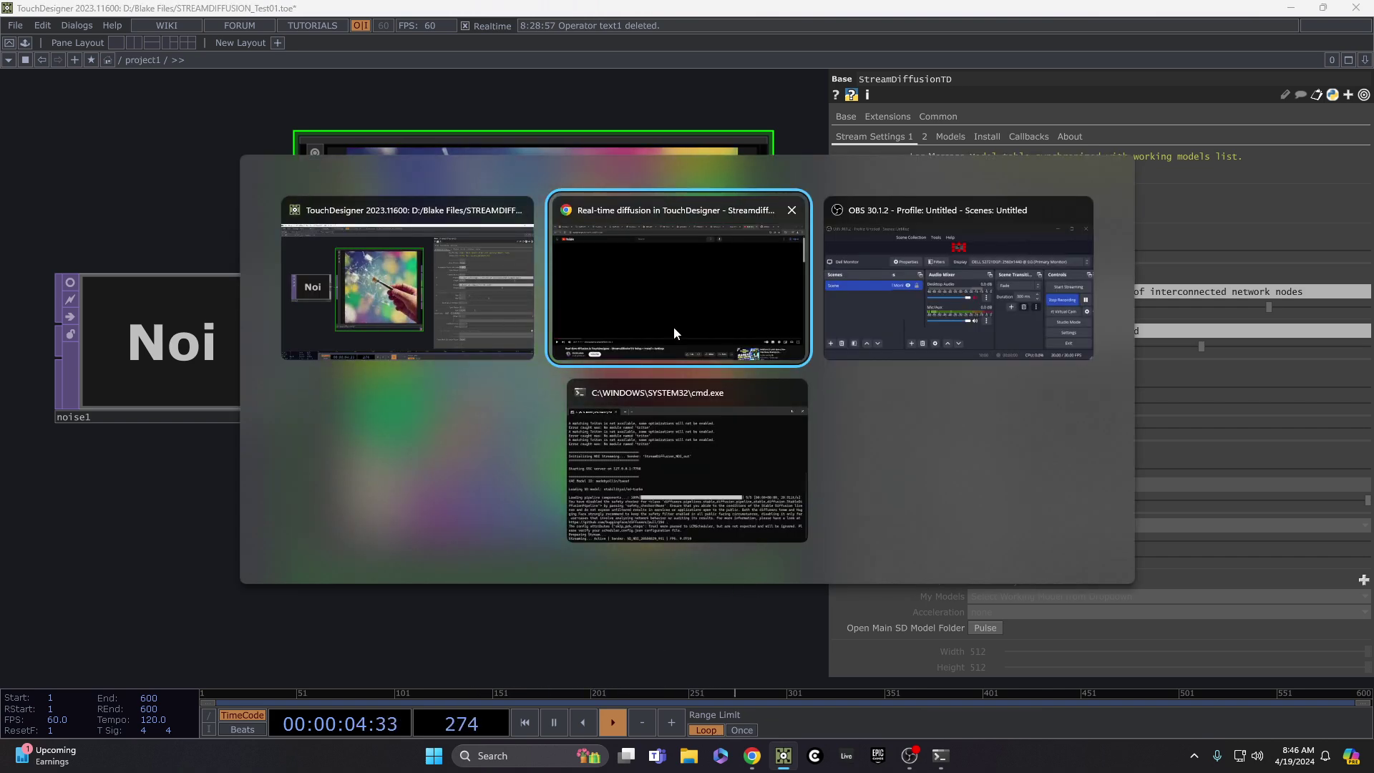
click(676, 321)
scroll(272, 496, down, 7)
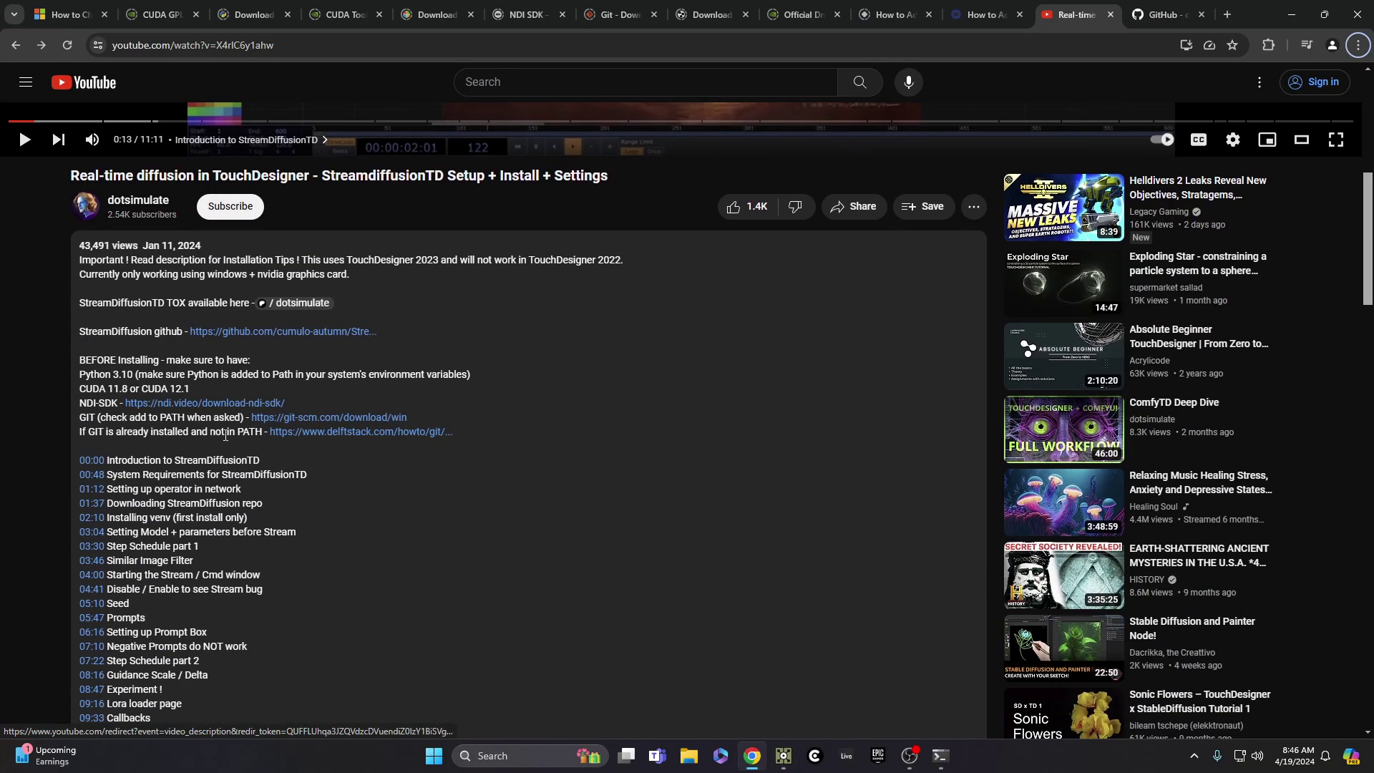
drag(80, 360, 467, 431)
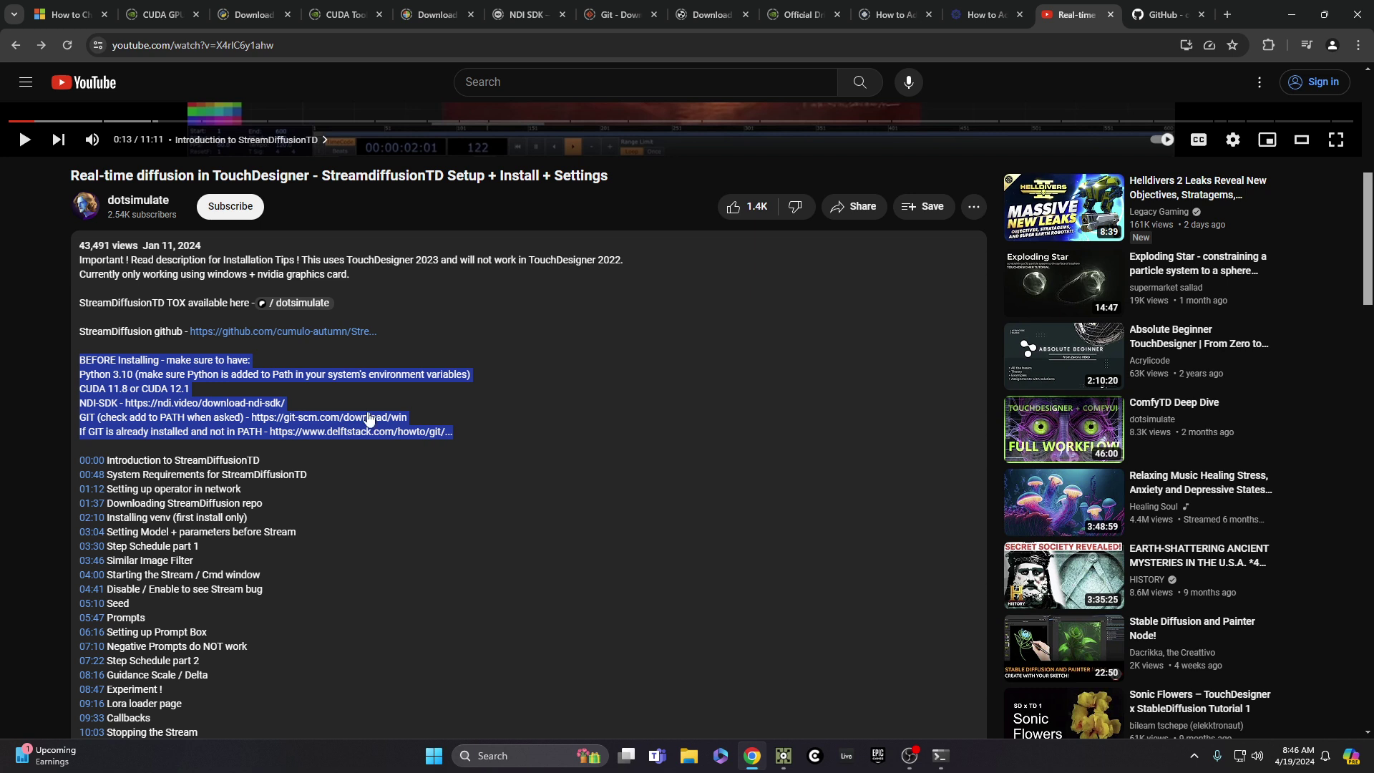
click(259, 366)
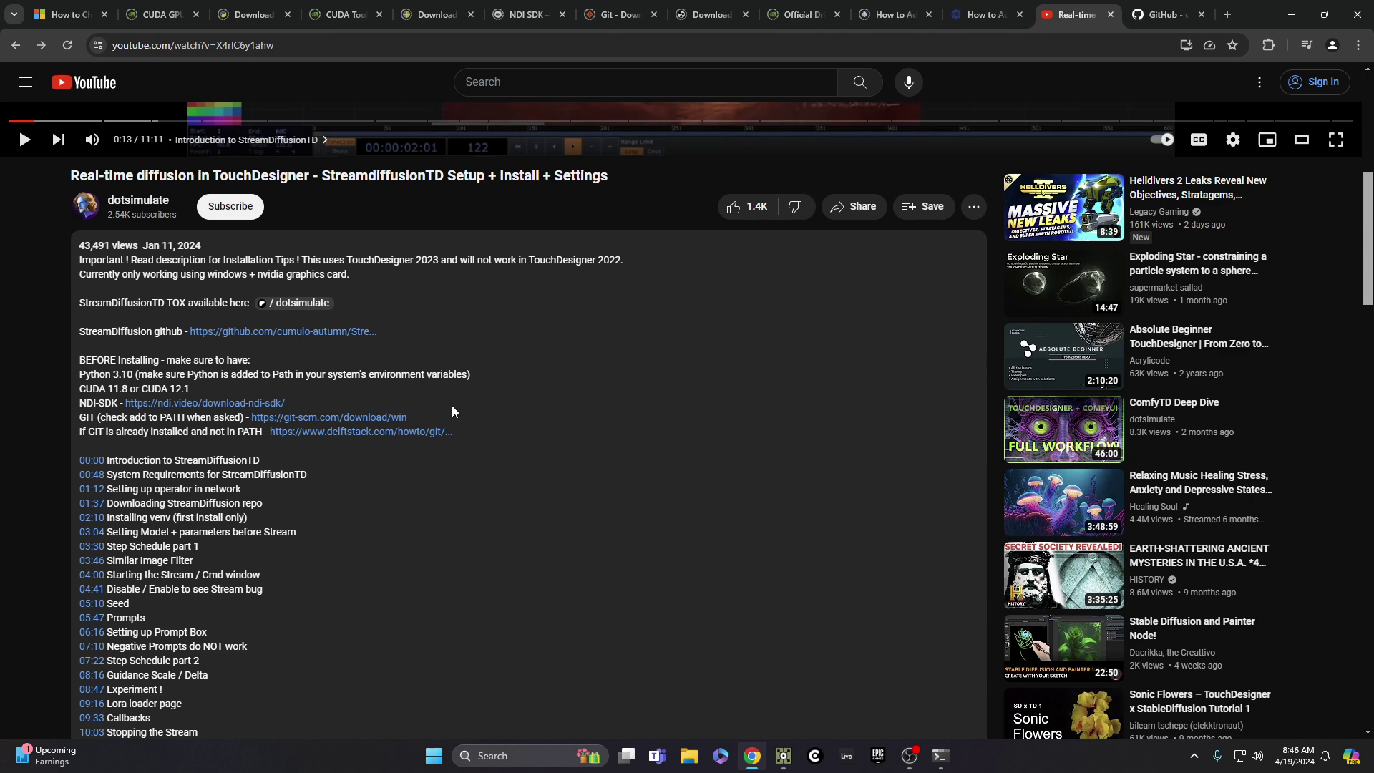
scroll(451, 401, up, 7)
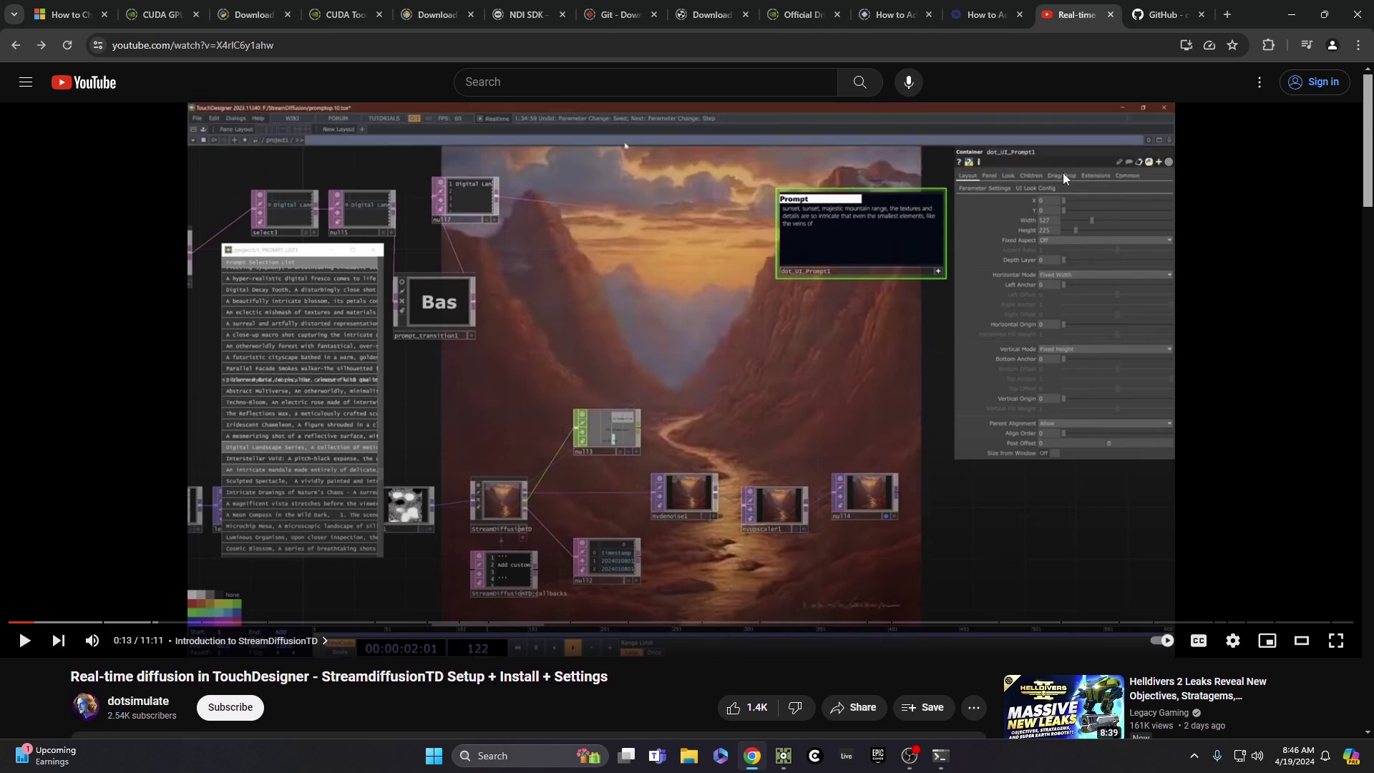
key(alt+Tab)
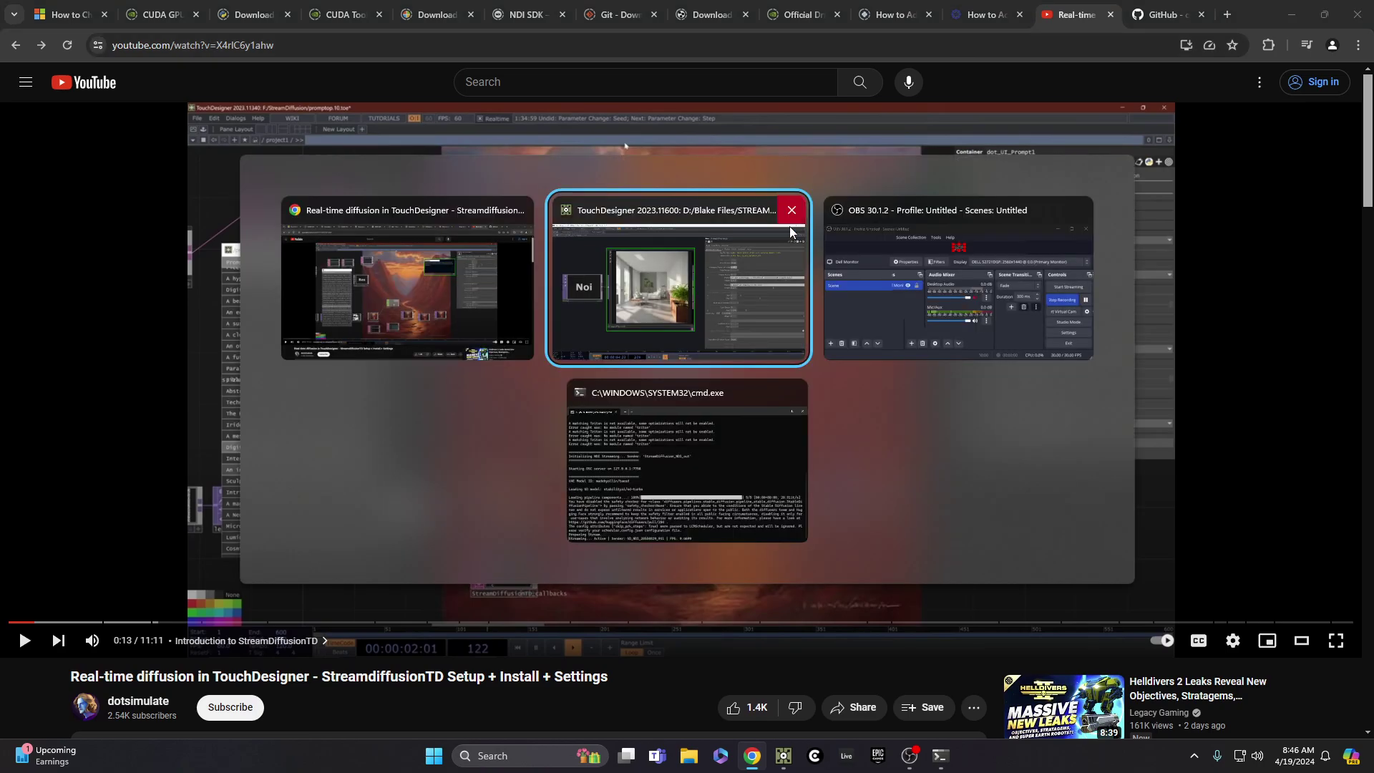
Replace the first Stream Settings prompt with 'a bonsai in brooklyn'.
drag(740, 617, 724, 622)
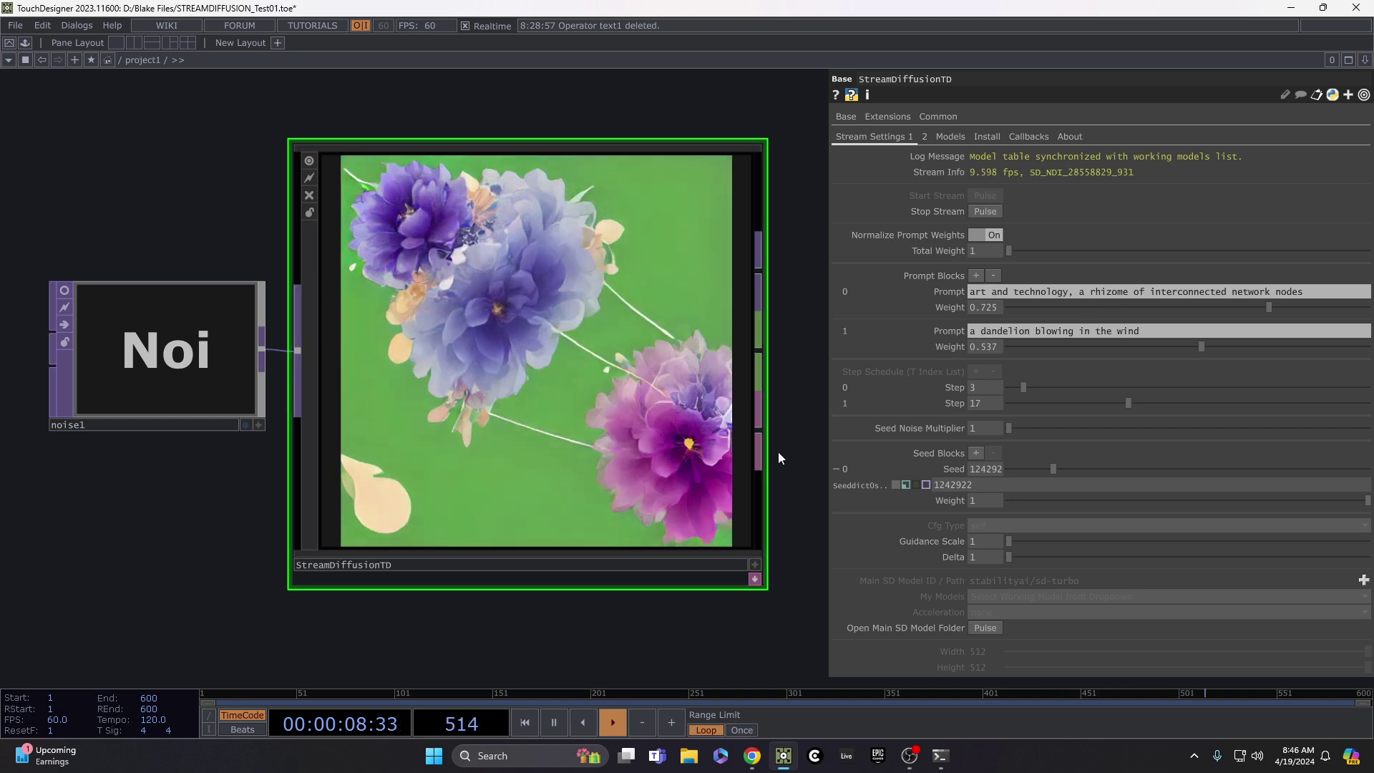
drag(789, 440, 808, 449)
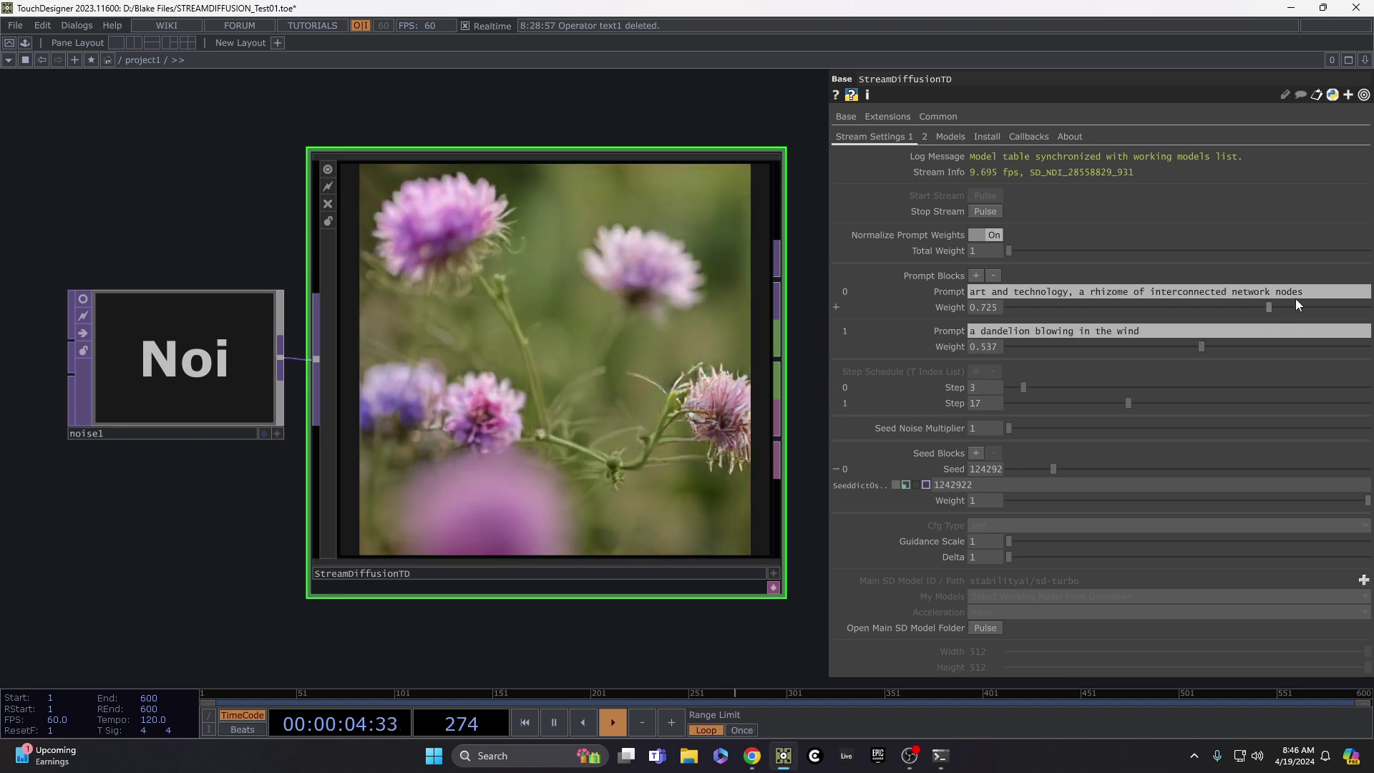
drag(1247, 296, 915, 292)
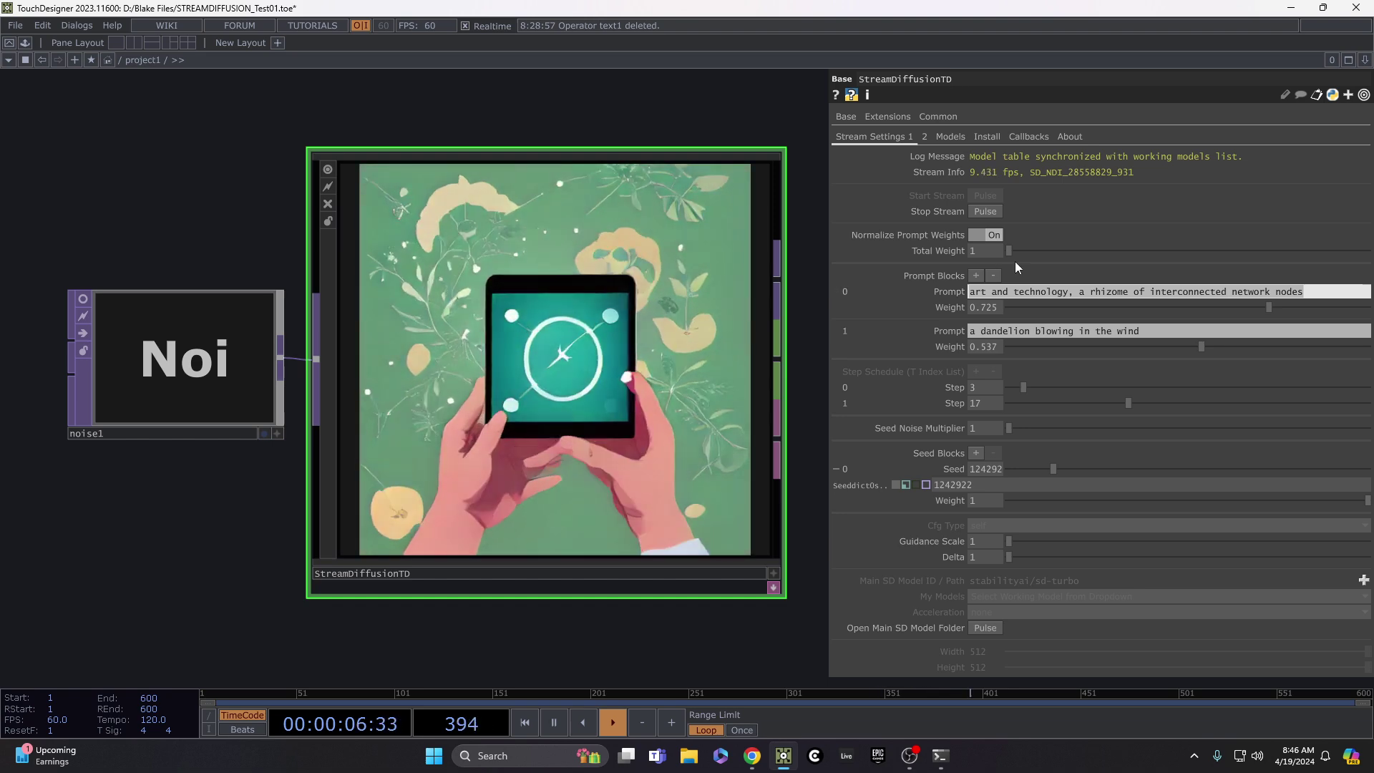
text(a bonsa)
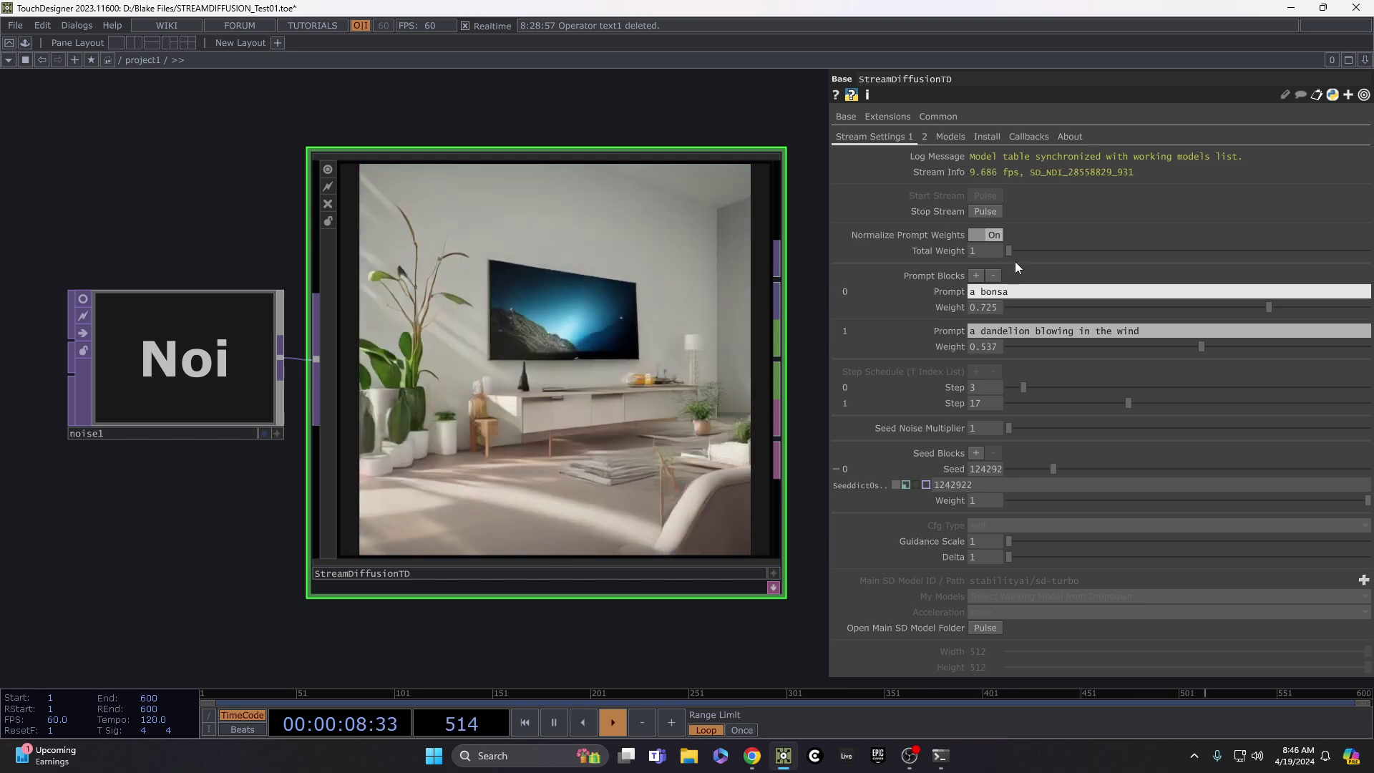
text(i in brooklyn)
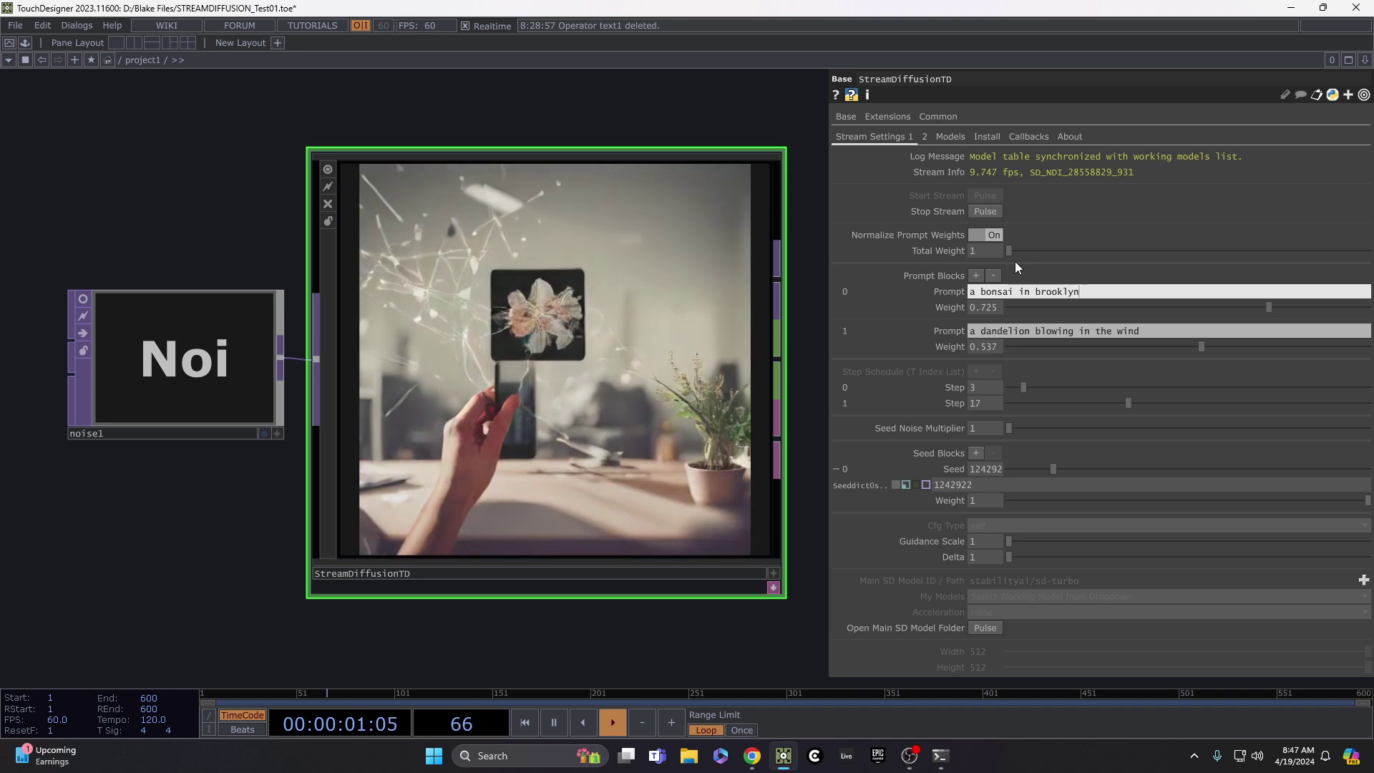
key(Return)
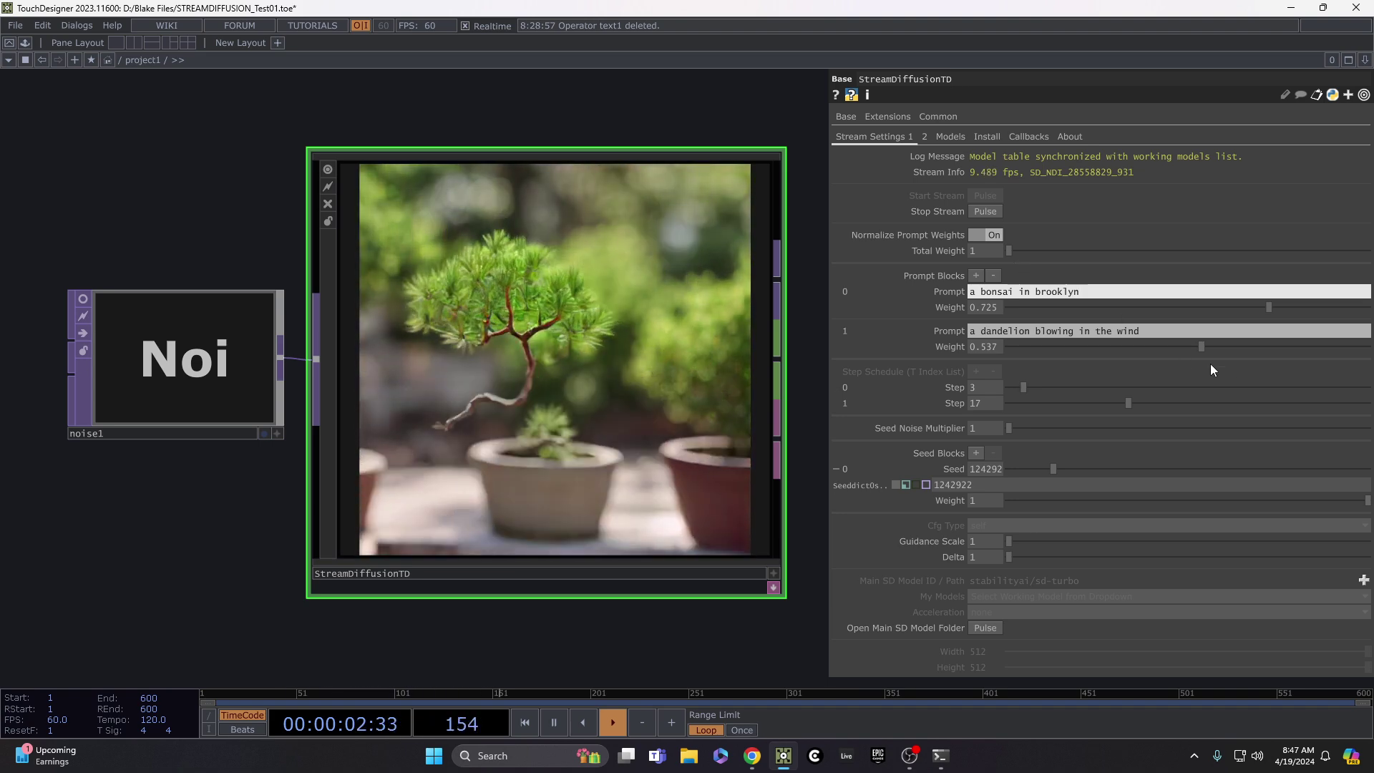
drag(746, 635, 616, 408)
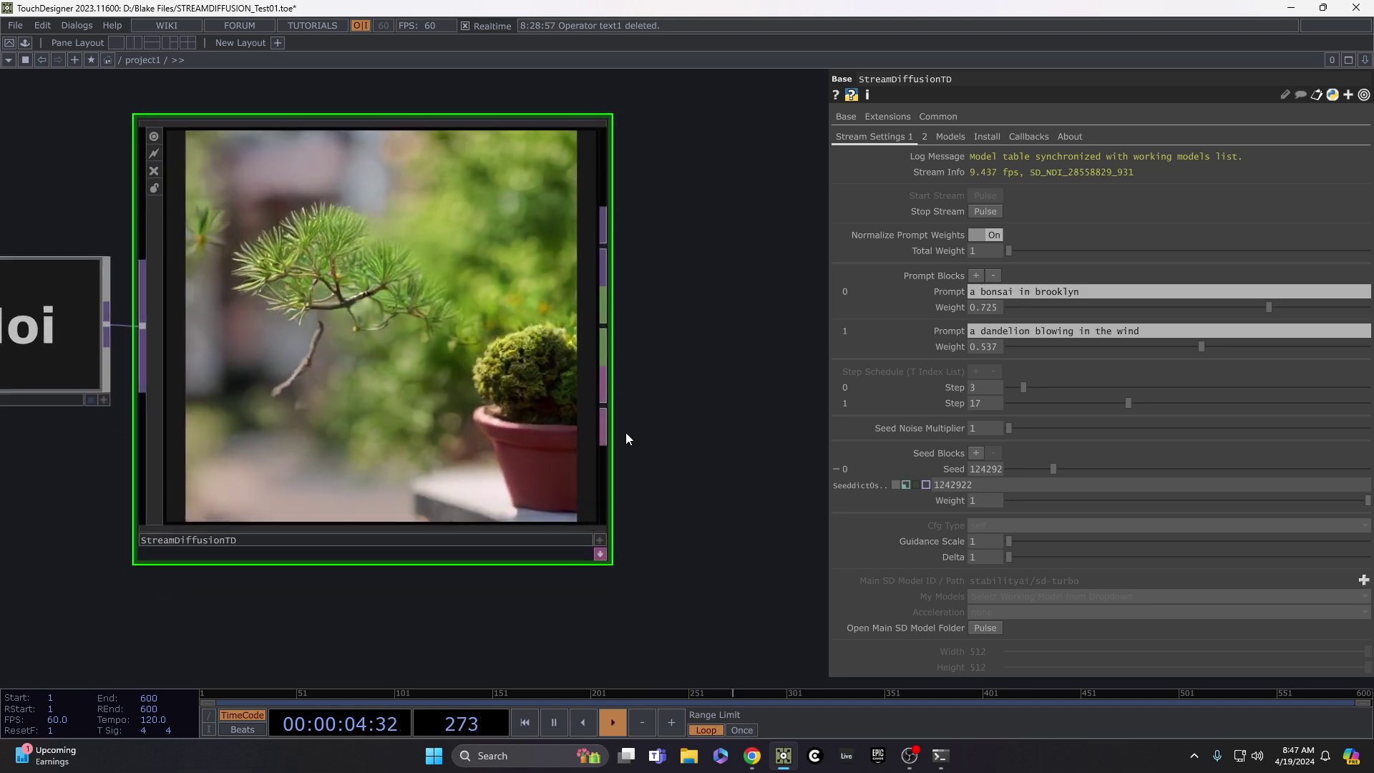
Add a Null CHOP (null1) after StreamDiffusionTD showing stream active, frame count and fps.
right_click(600, 310)
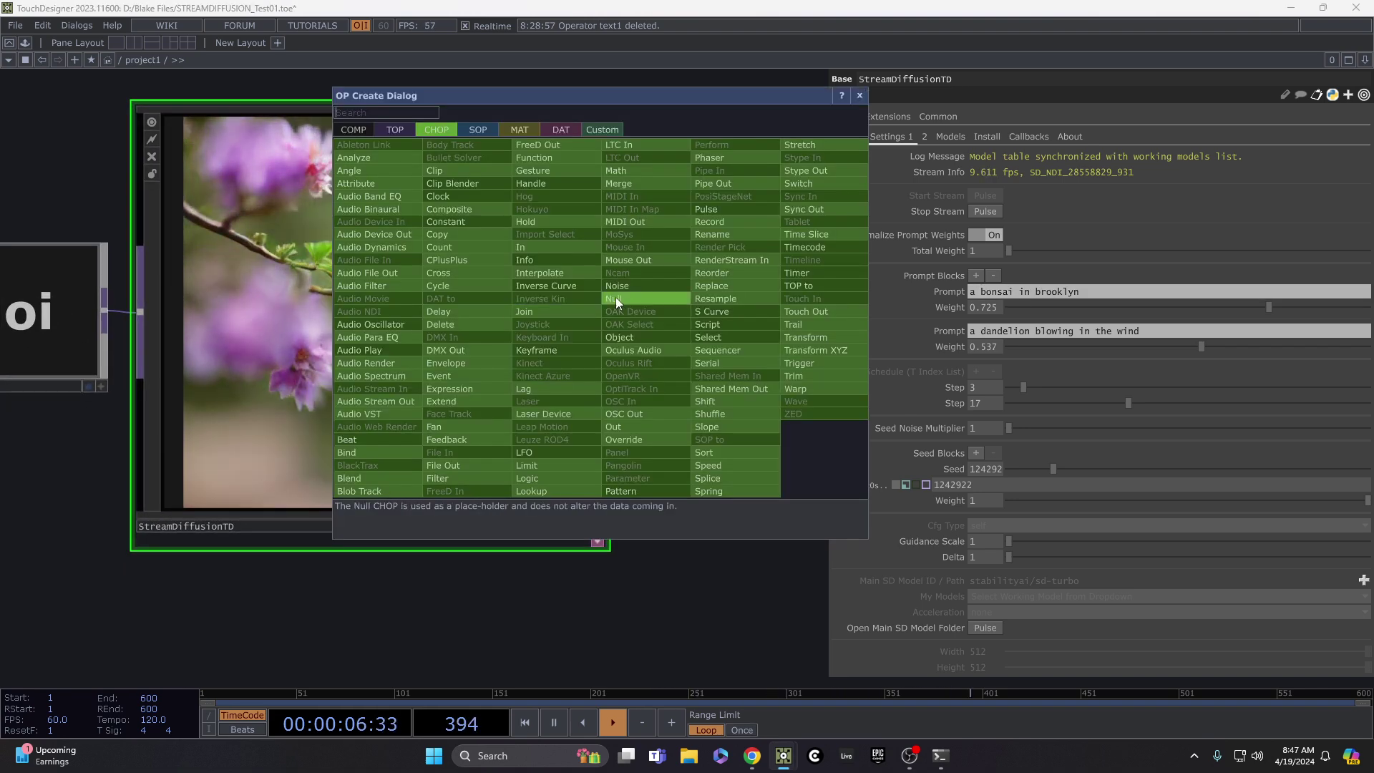
click(614, 298)
click(732, 321)
drag(745, 445, 953, 448)
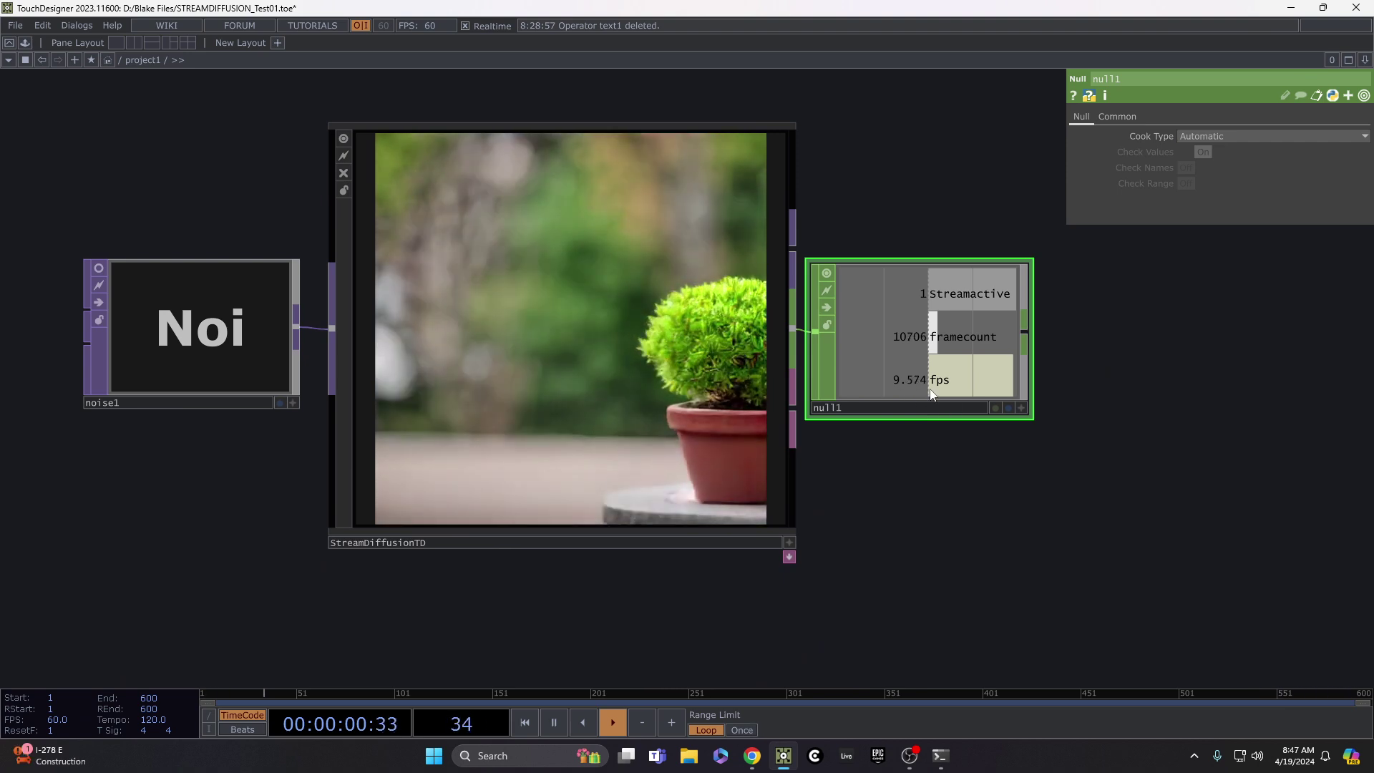
drag(875, 512, 923, 528)
scroll(898, 533, down, 3)
scroll(782, 500, up, 3)
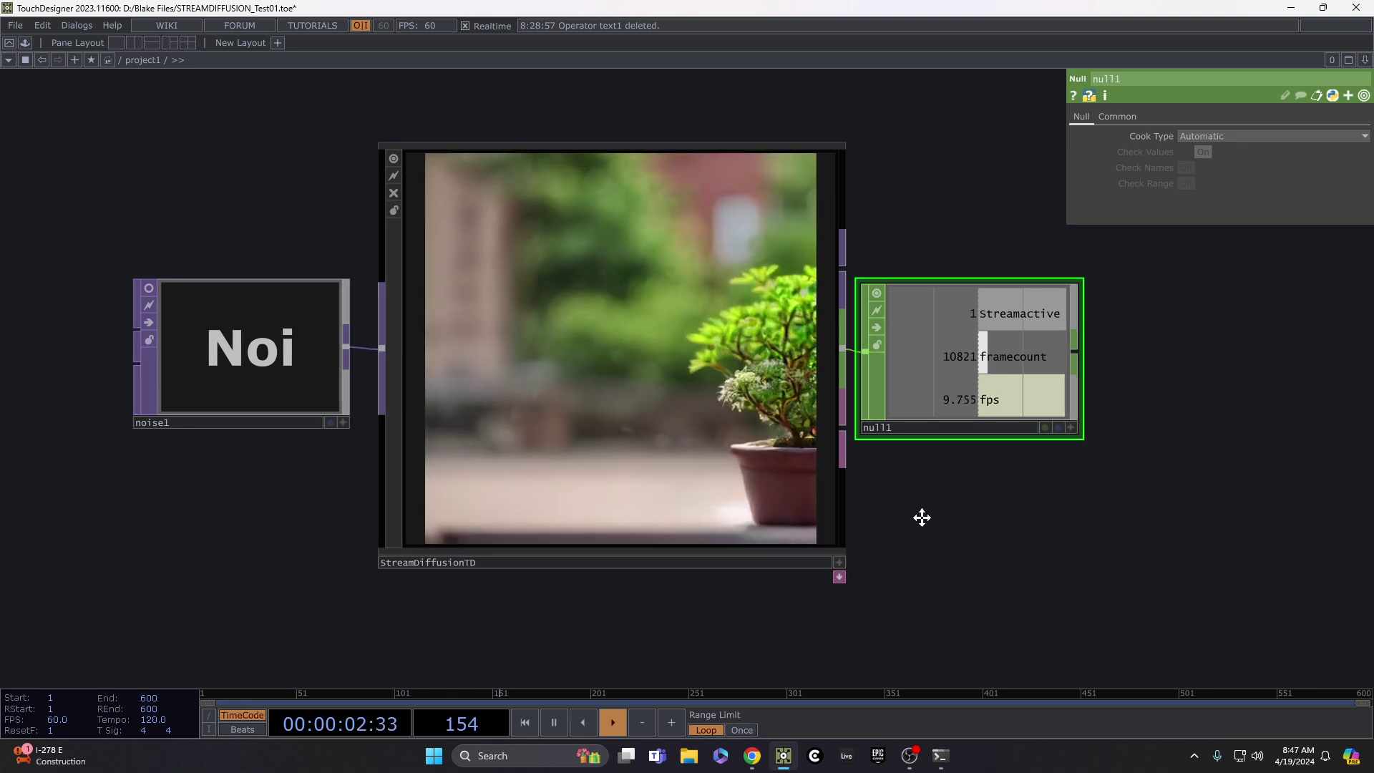
key(alt+Tab)
click(690, 302)
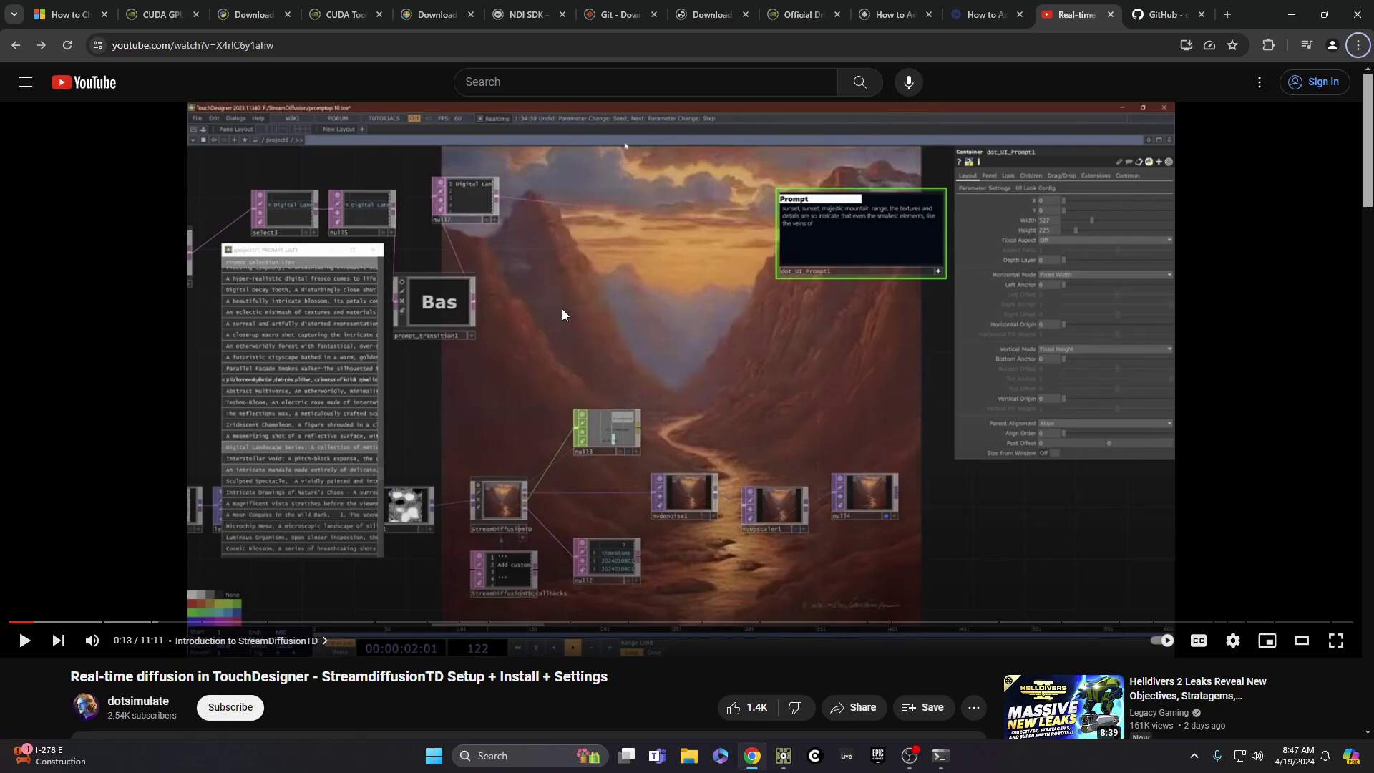
Open the 'How to check your GPU' tab and read its Windows GPU-check section.
click(81, 16)
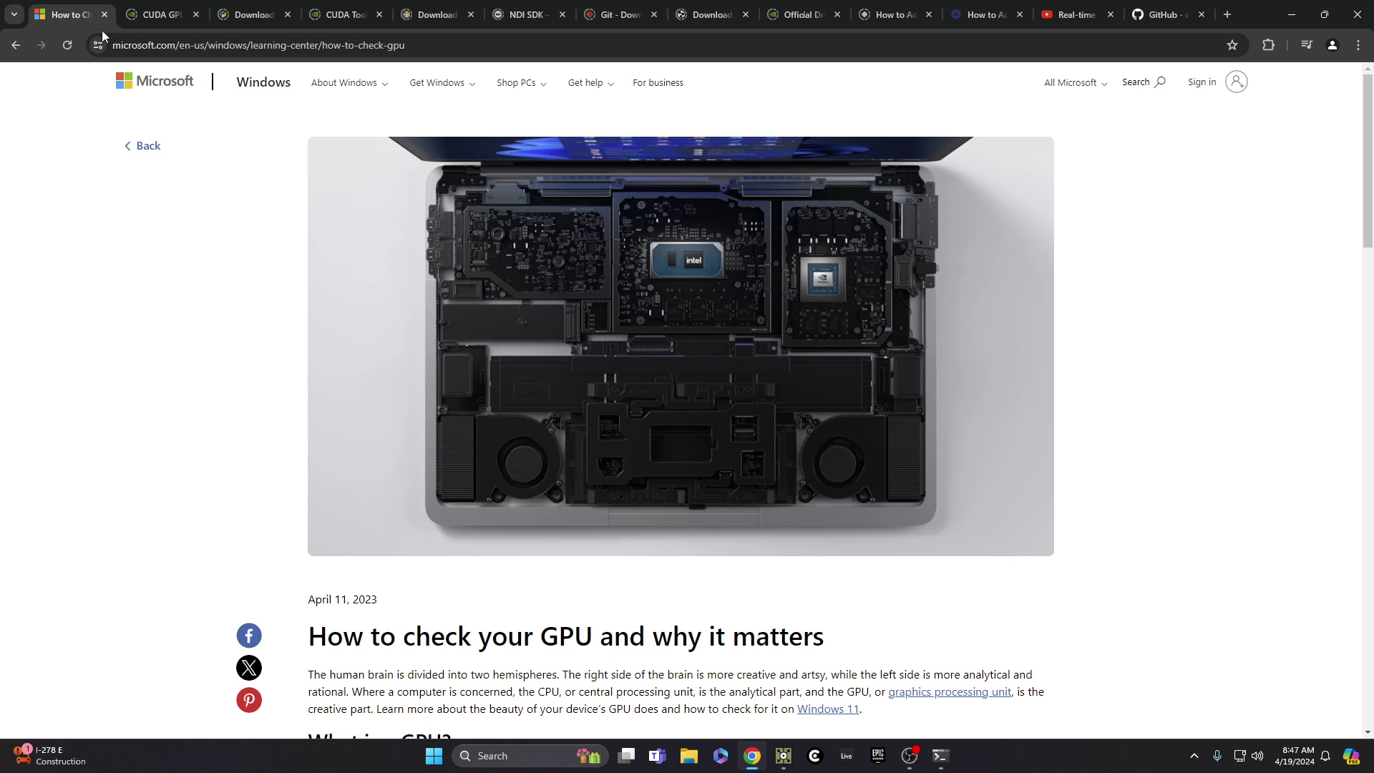
scroll(208, 304, down, 2)
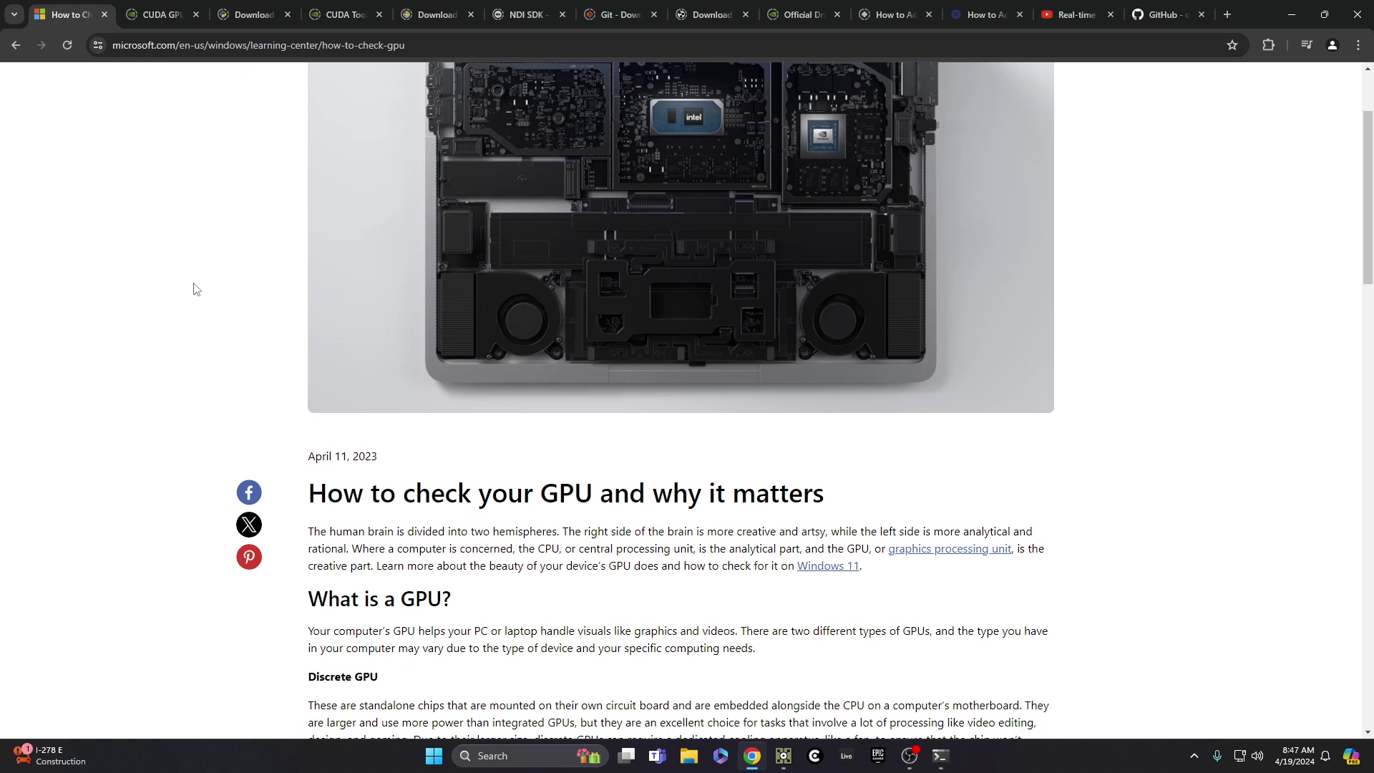
scroll(194, 291, up, 2)
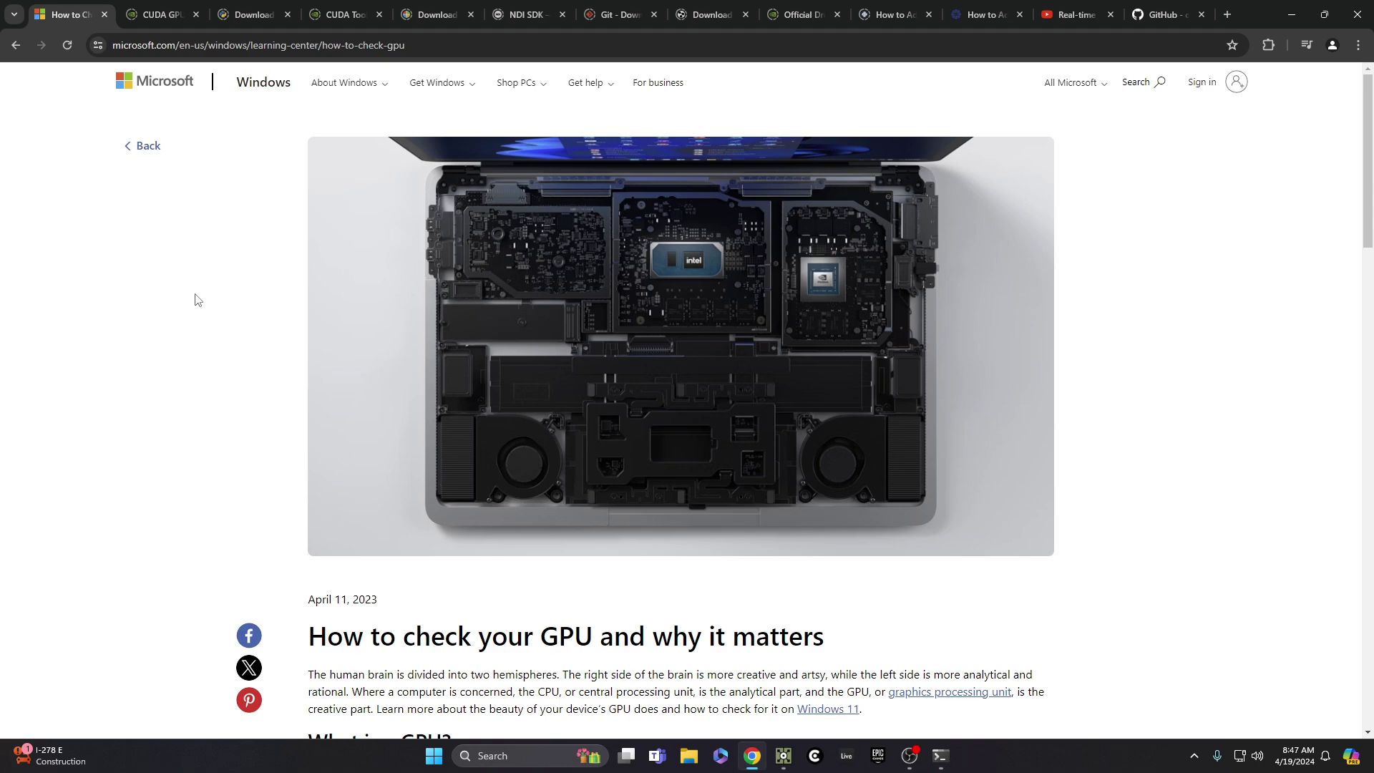
scroll(191, 266, down, 10)
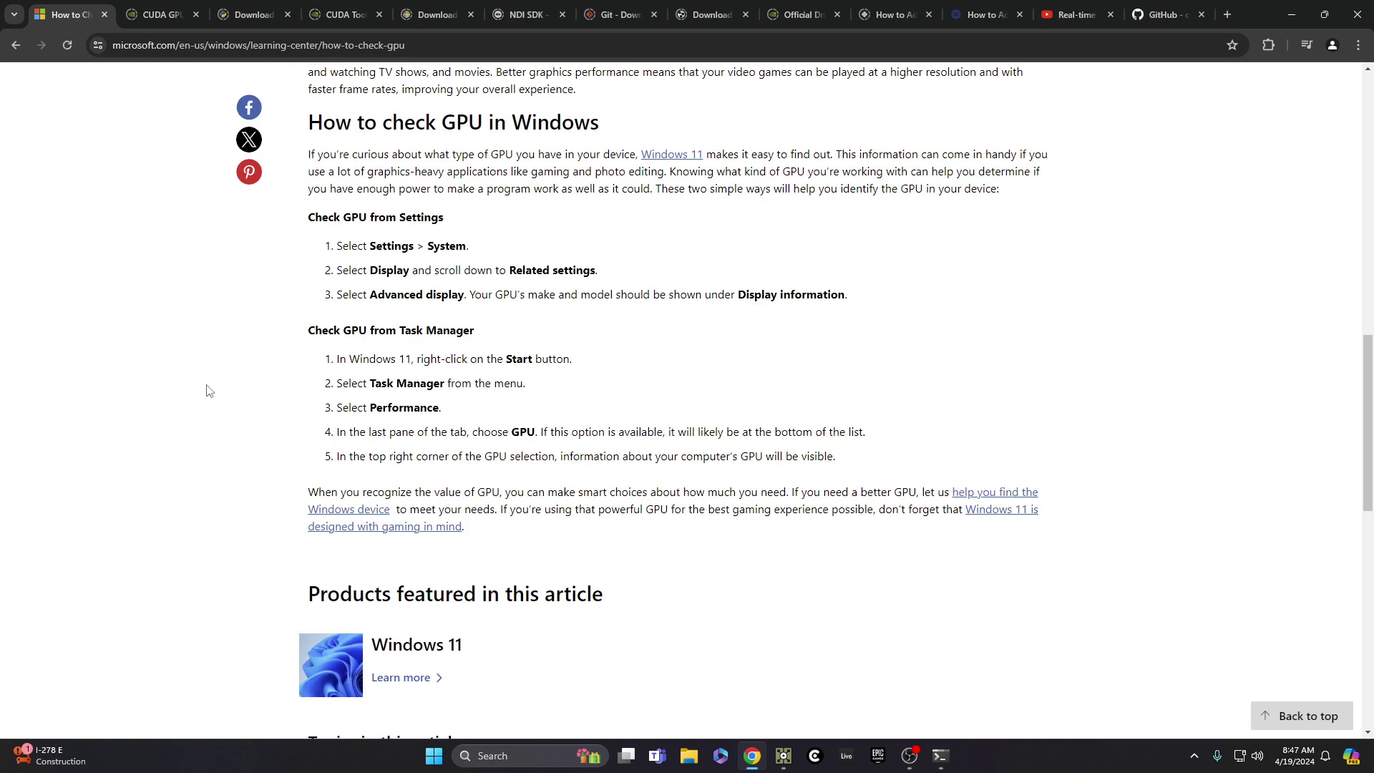
scroll(204, 365, up, 12)
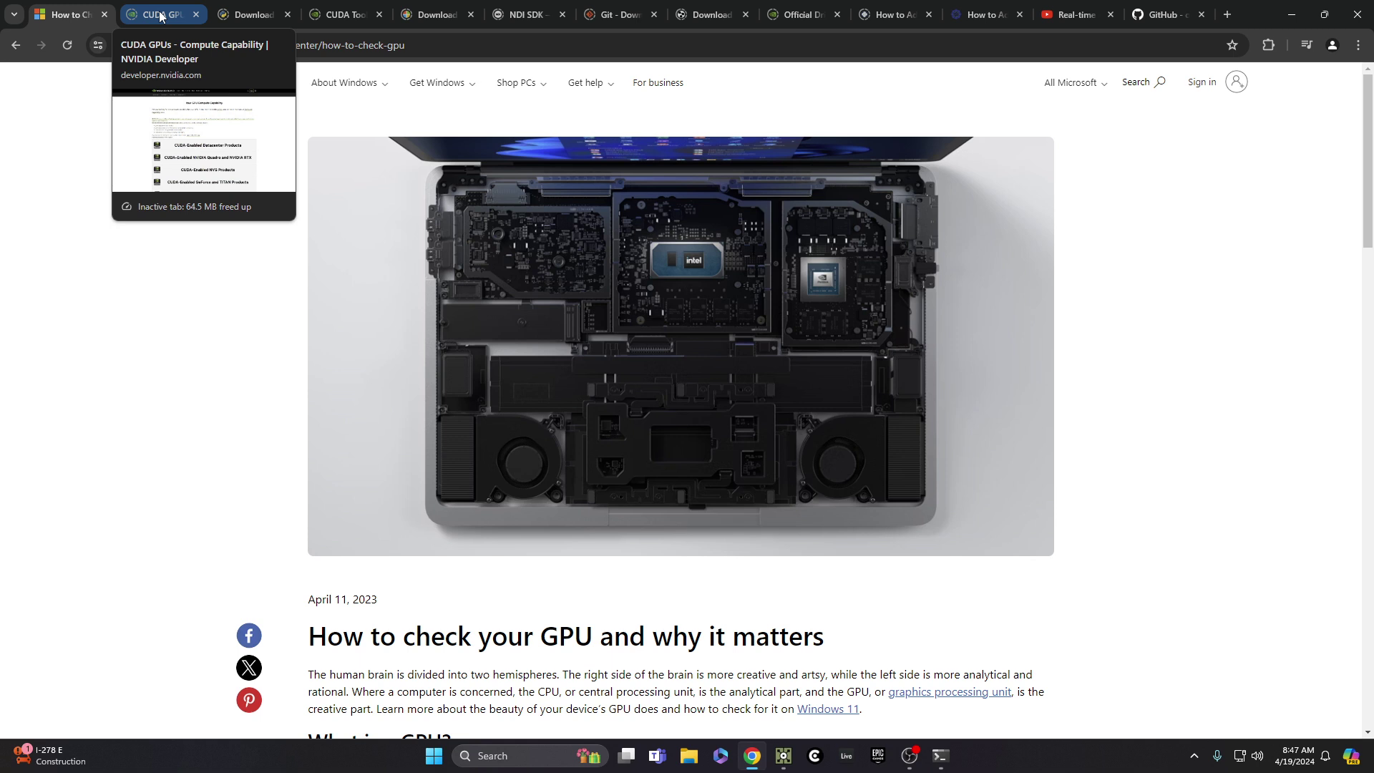
Open NVIDIA's CUDA GPUs compute-capability page, cross-checking the GPU article.
click(161, 14)
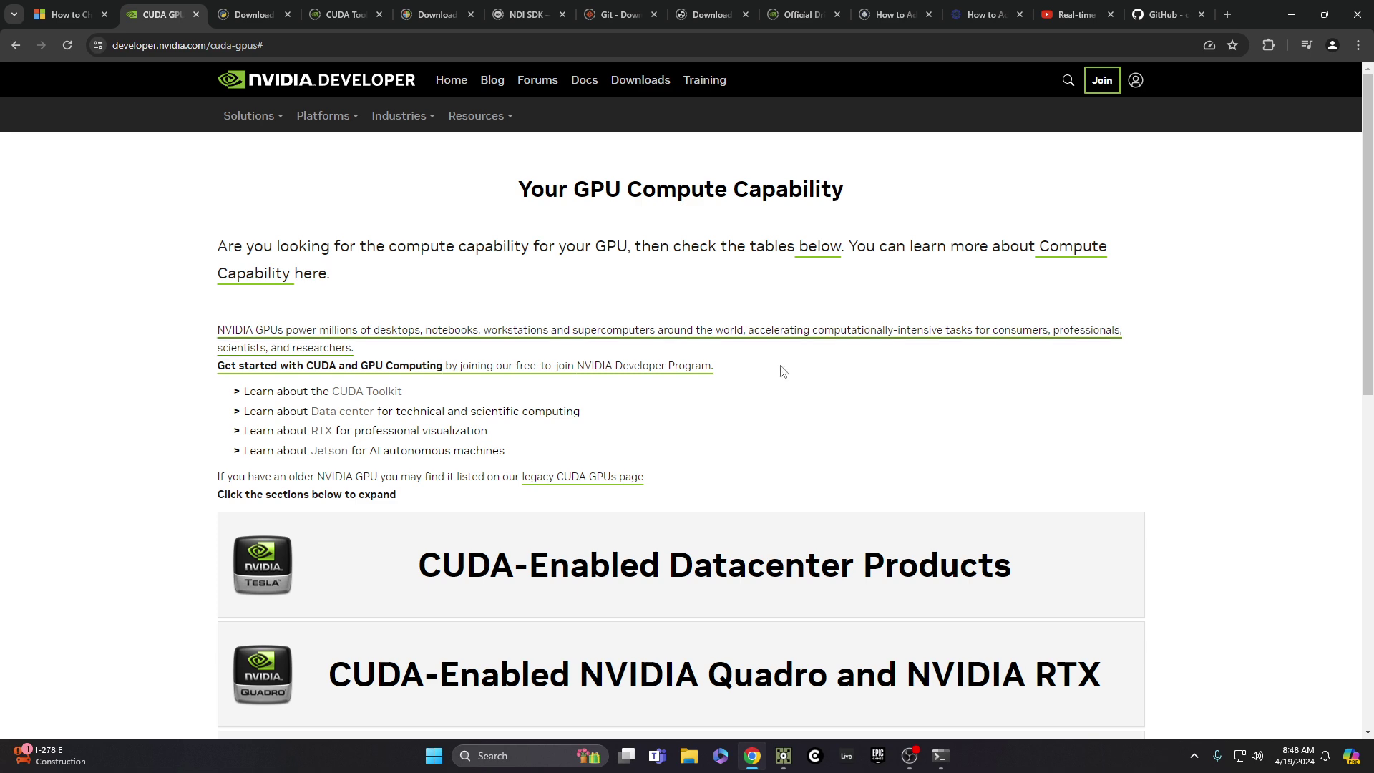
scroll(967, 362, down, 4)
scroll(1065, 338, up, 1)
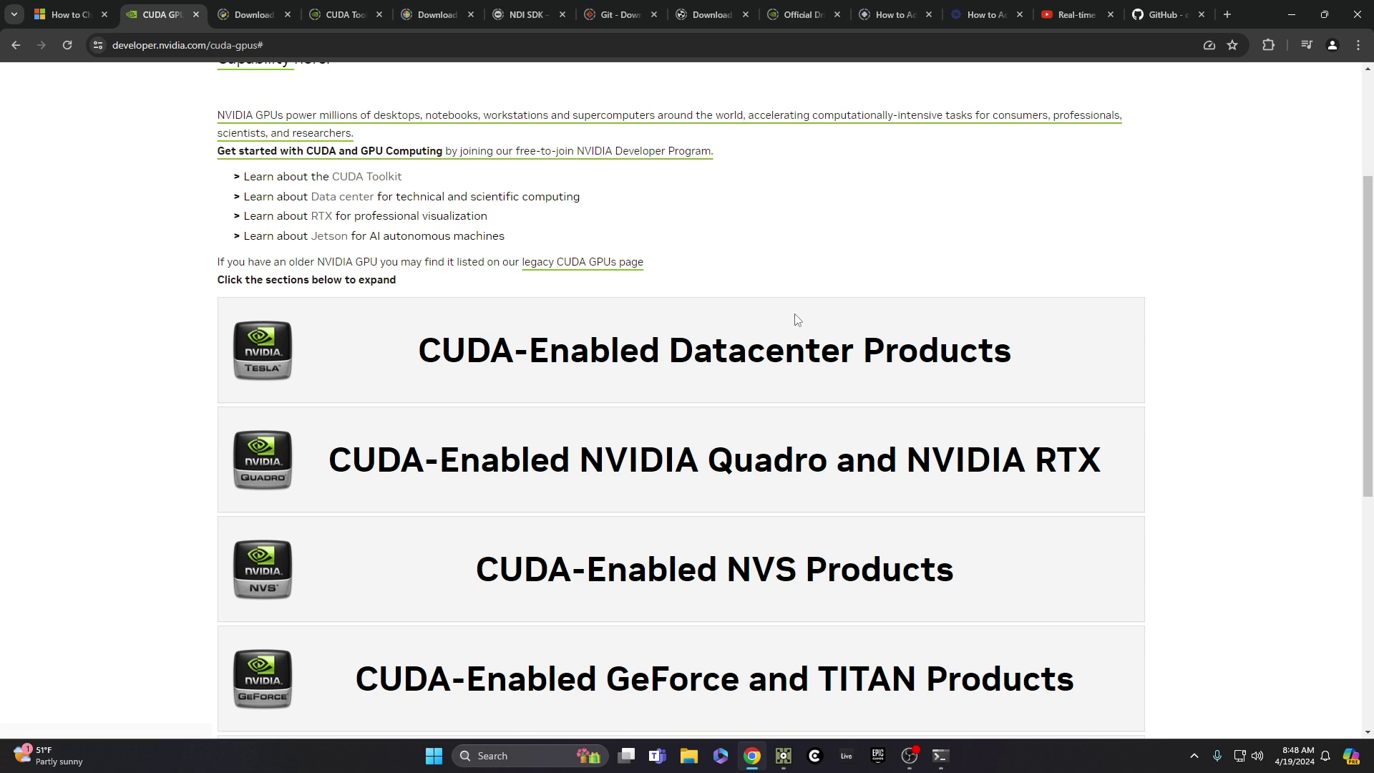
scroll(798, 326, up, 3)
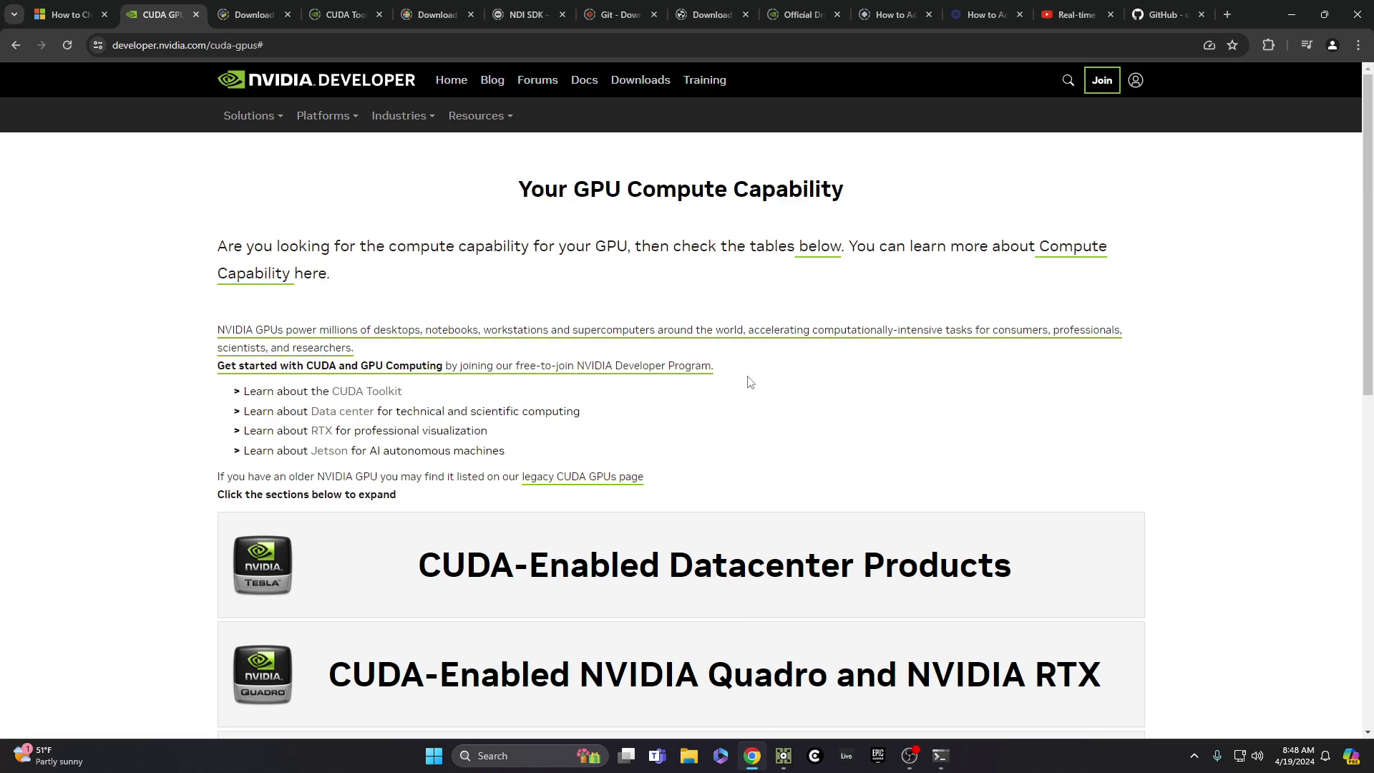
click(64, 16)
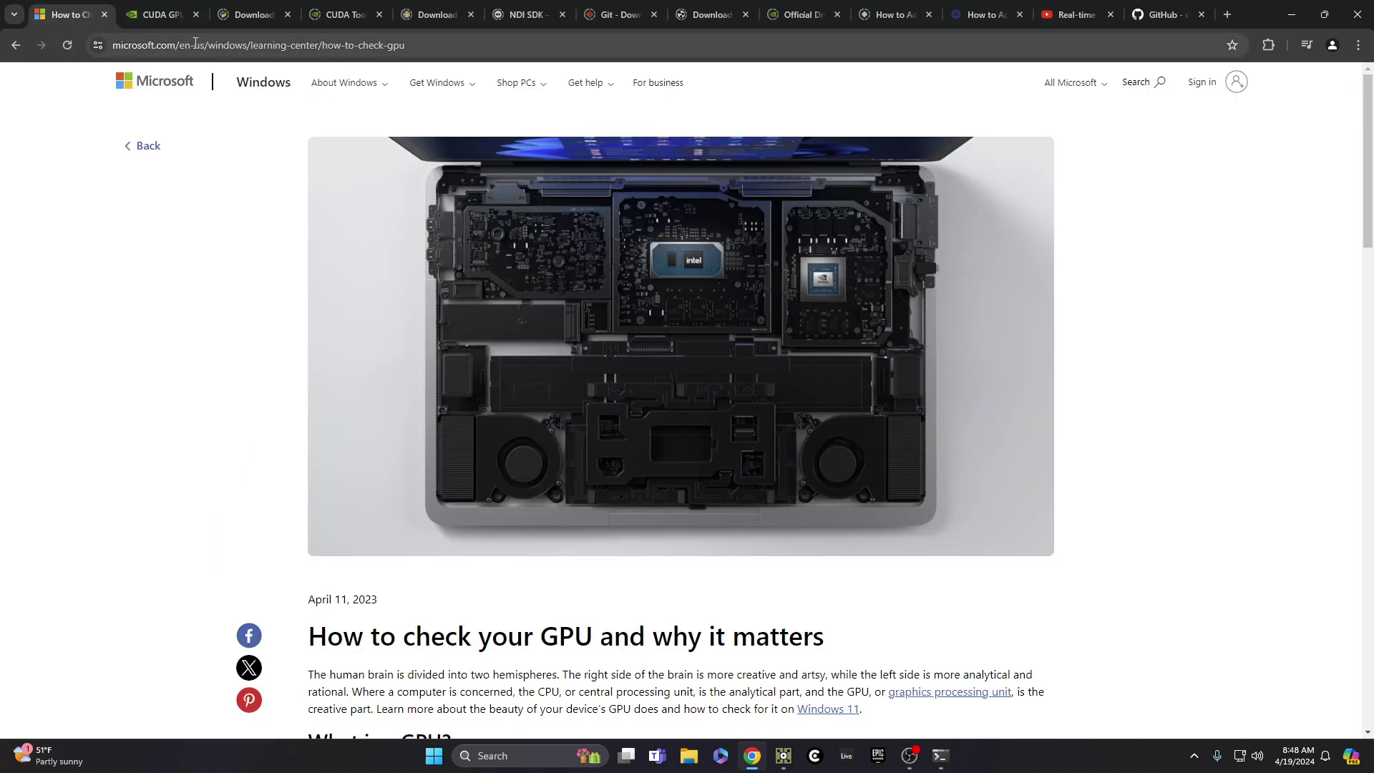
click(165, 15)
scroll(1067, 494, down, 5)
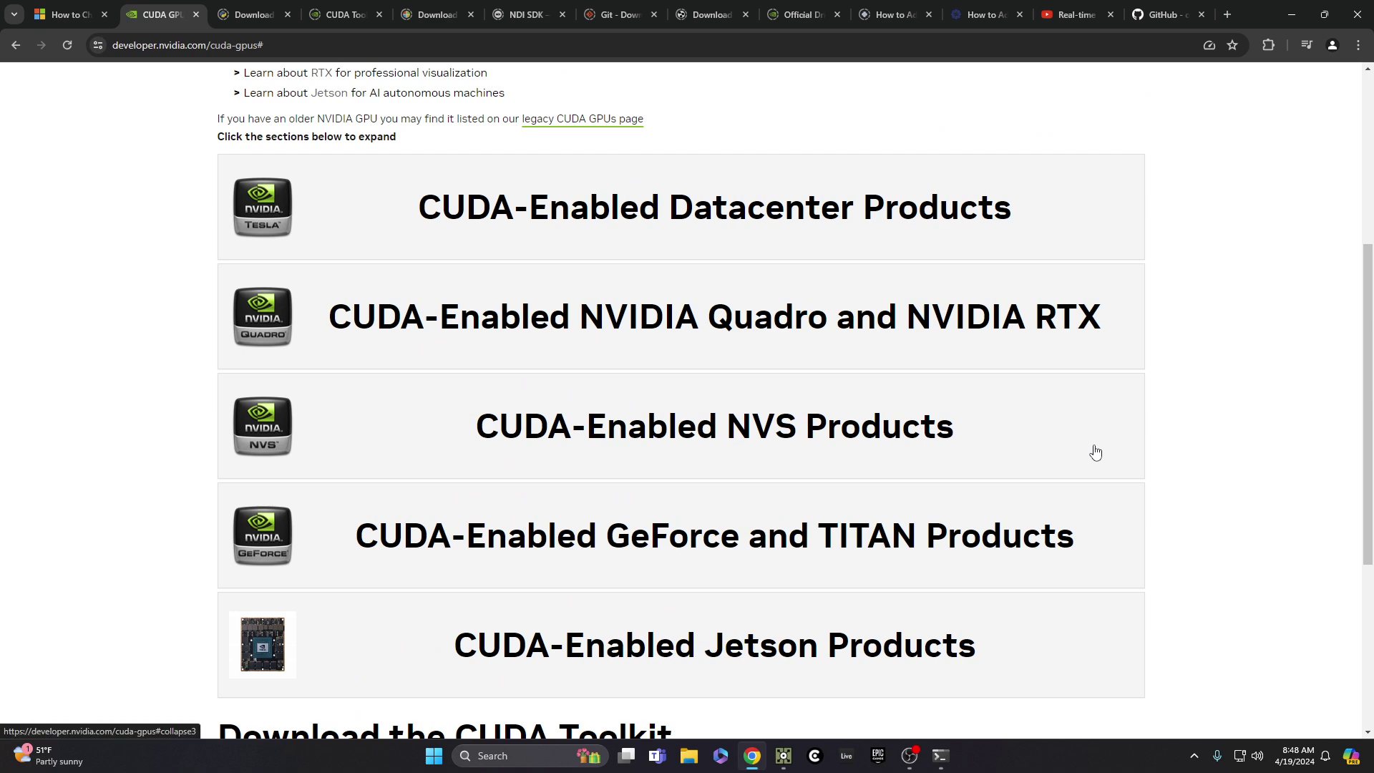
scroll(1150, 398, down, 2)
scroll(1064, 329, up, 2)
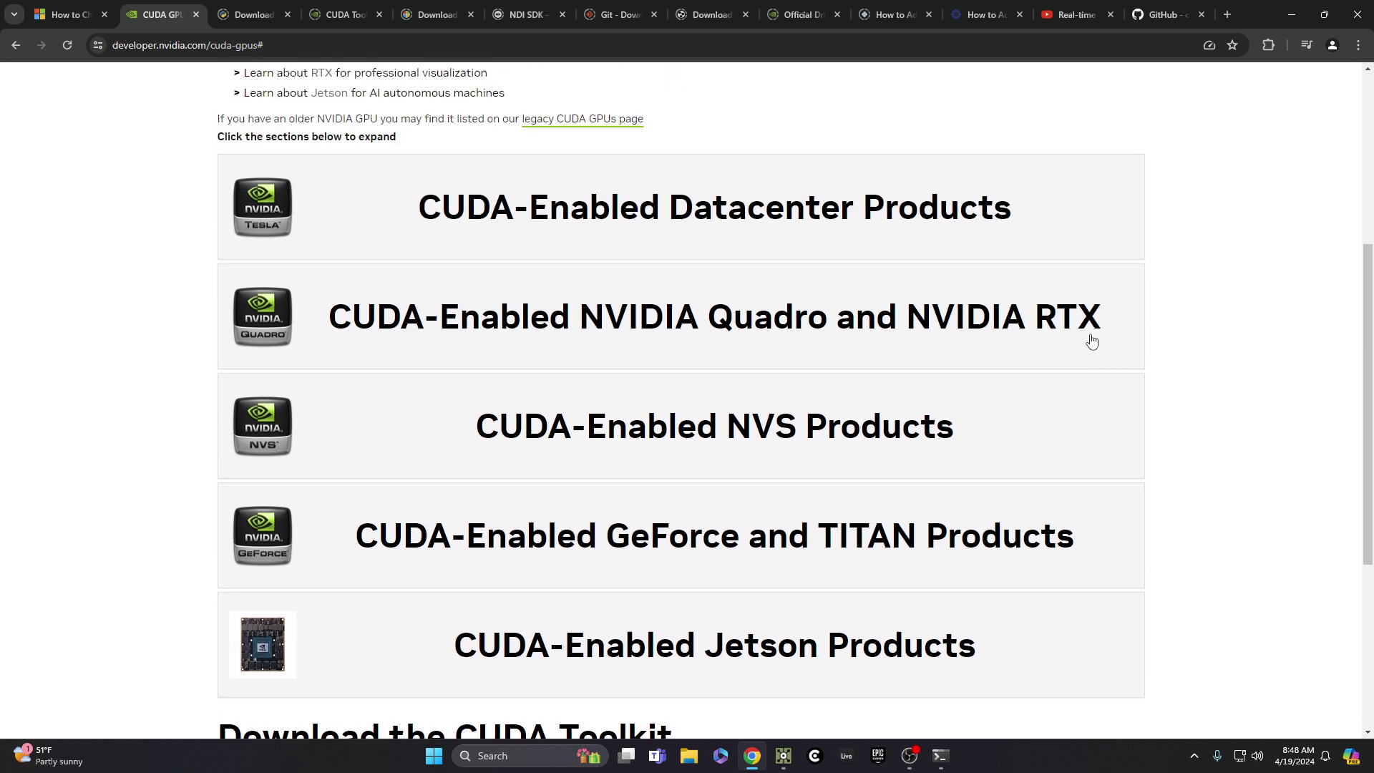
Expand the GeForce and TITAN and the Quadro and NVIDIA RTX tables.
click(666, 541)
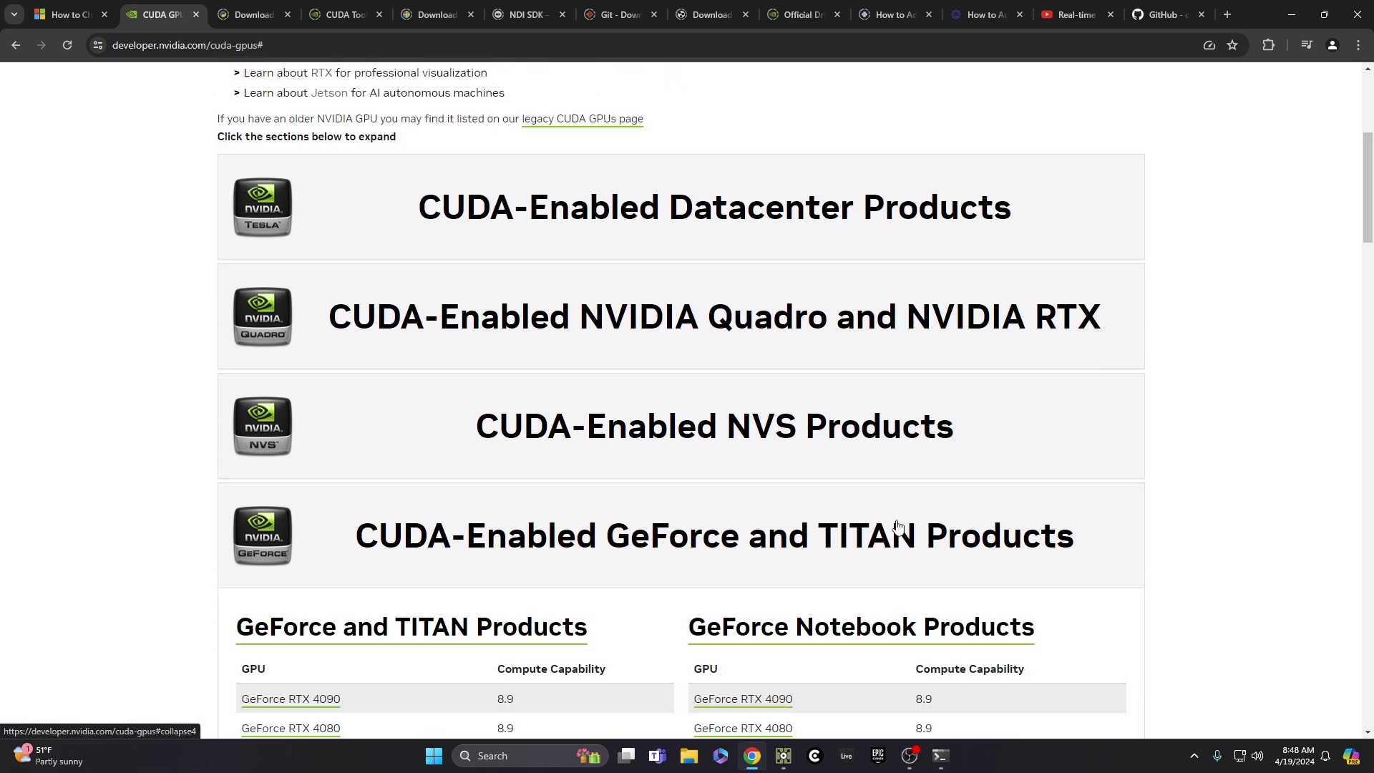
scroll(1034, 475, down, 7)
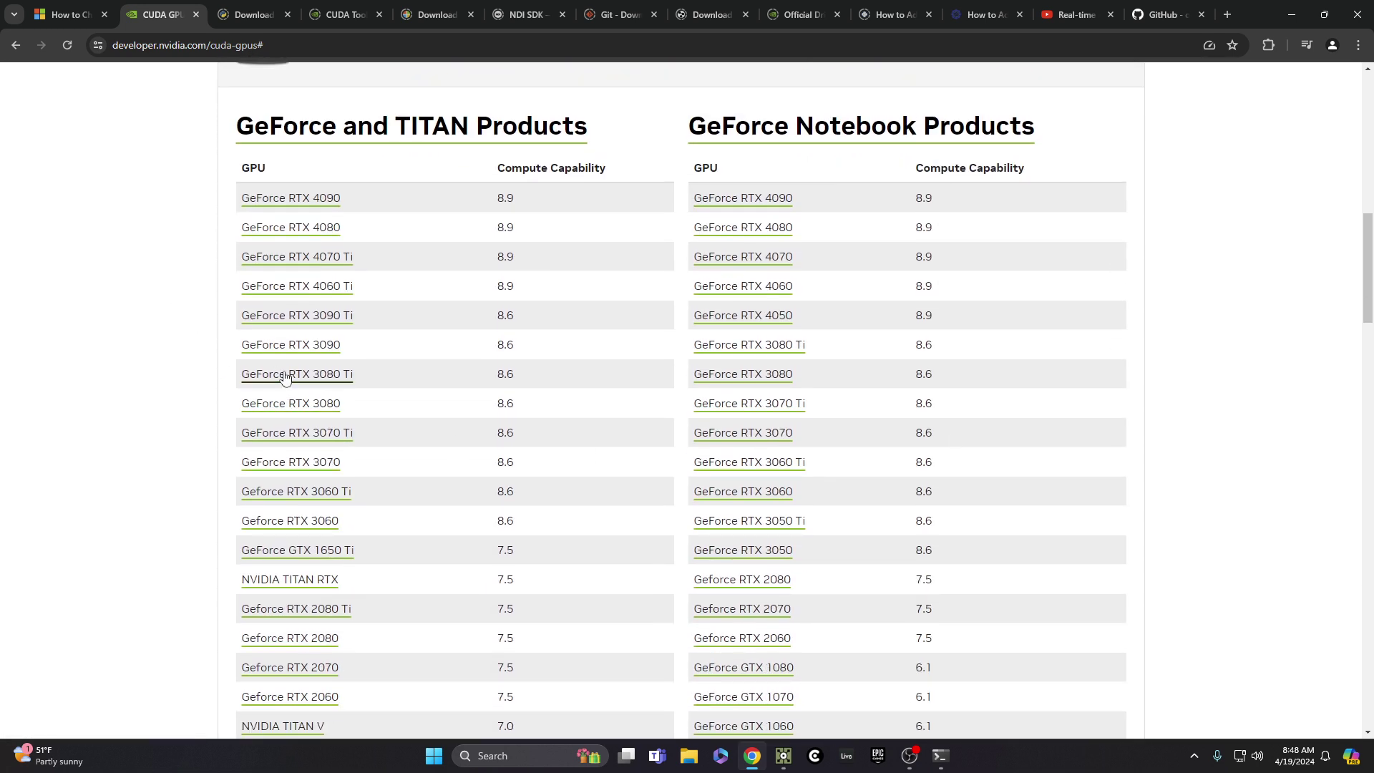
scroll(320, 544, down, 6)
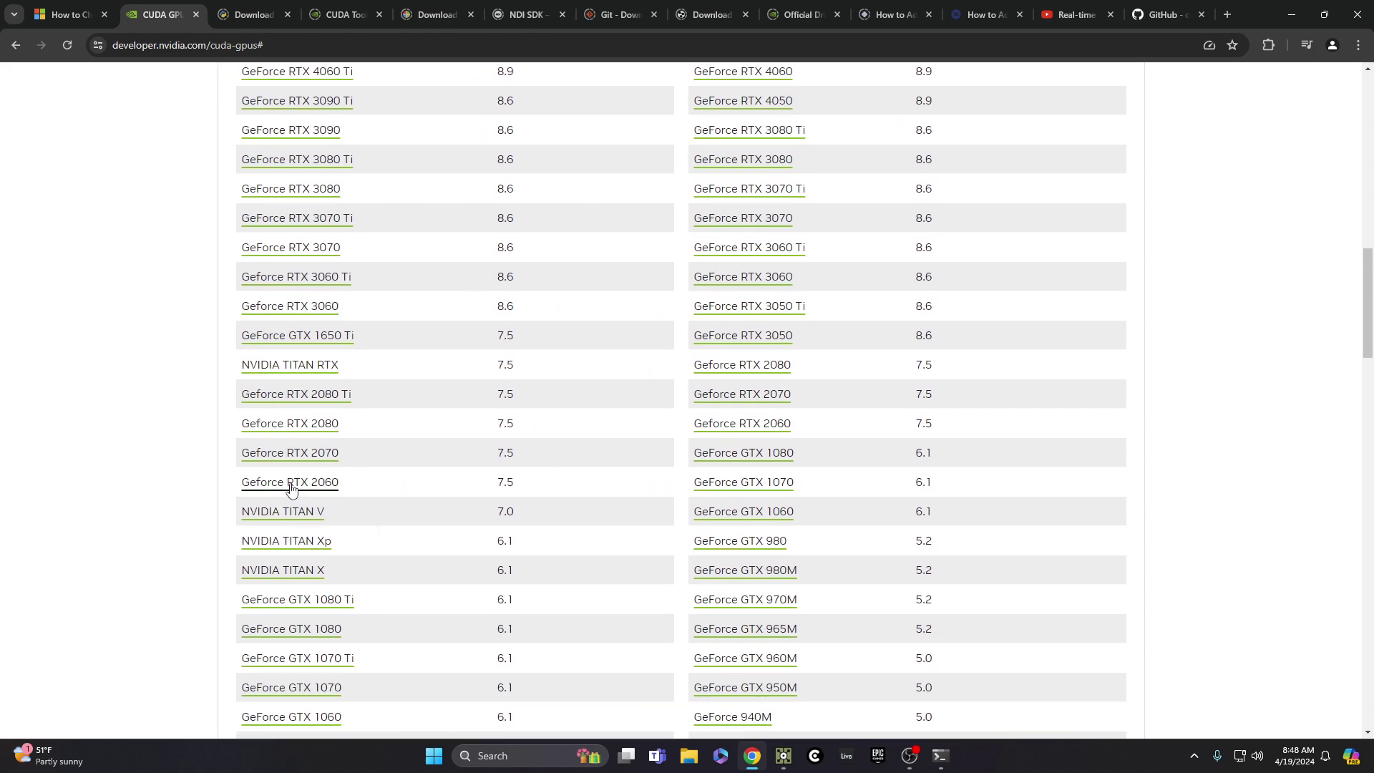
scroll(816, 404, up, 9)
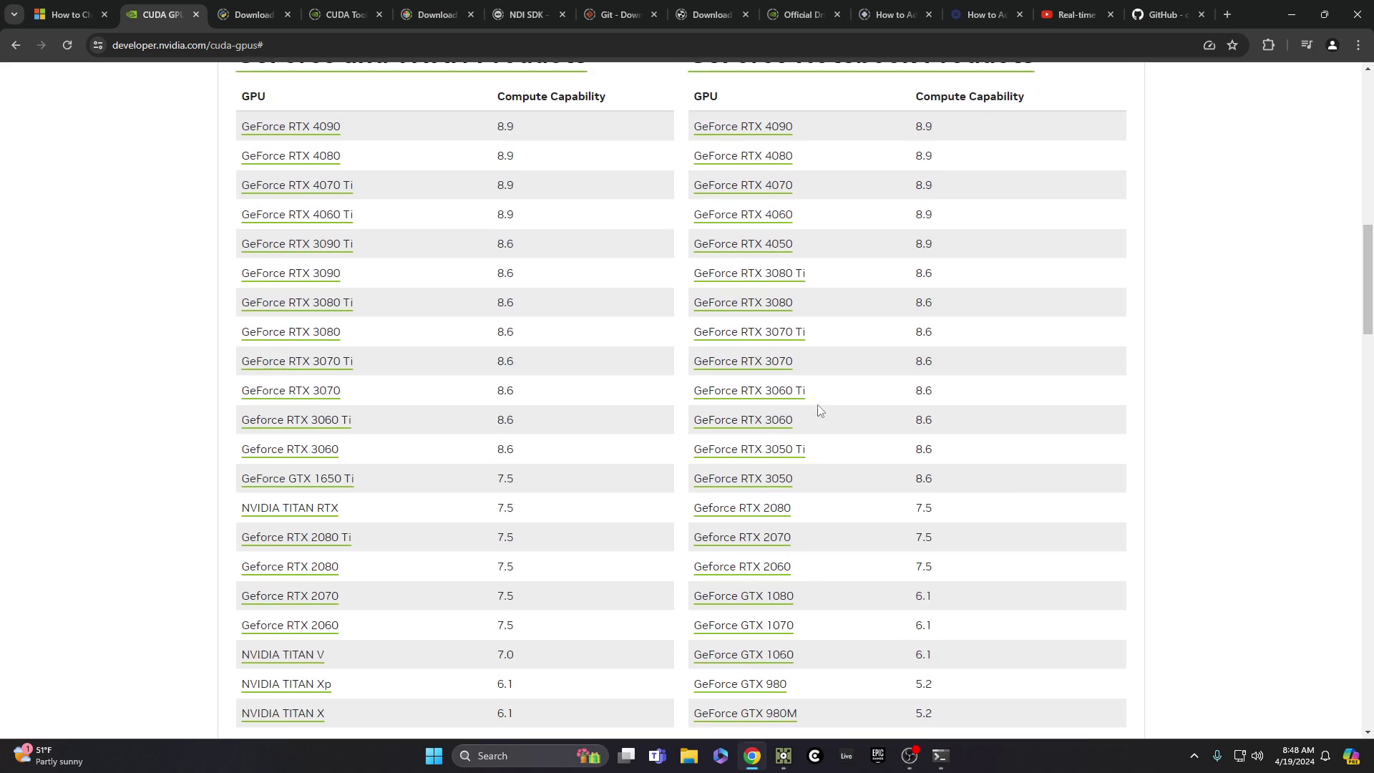
scroll(780, 494, down, 12)
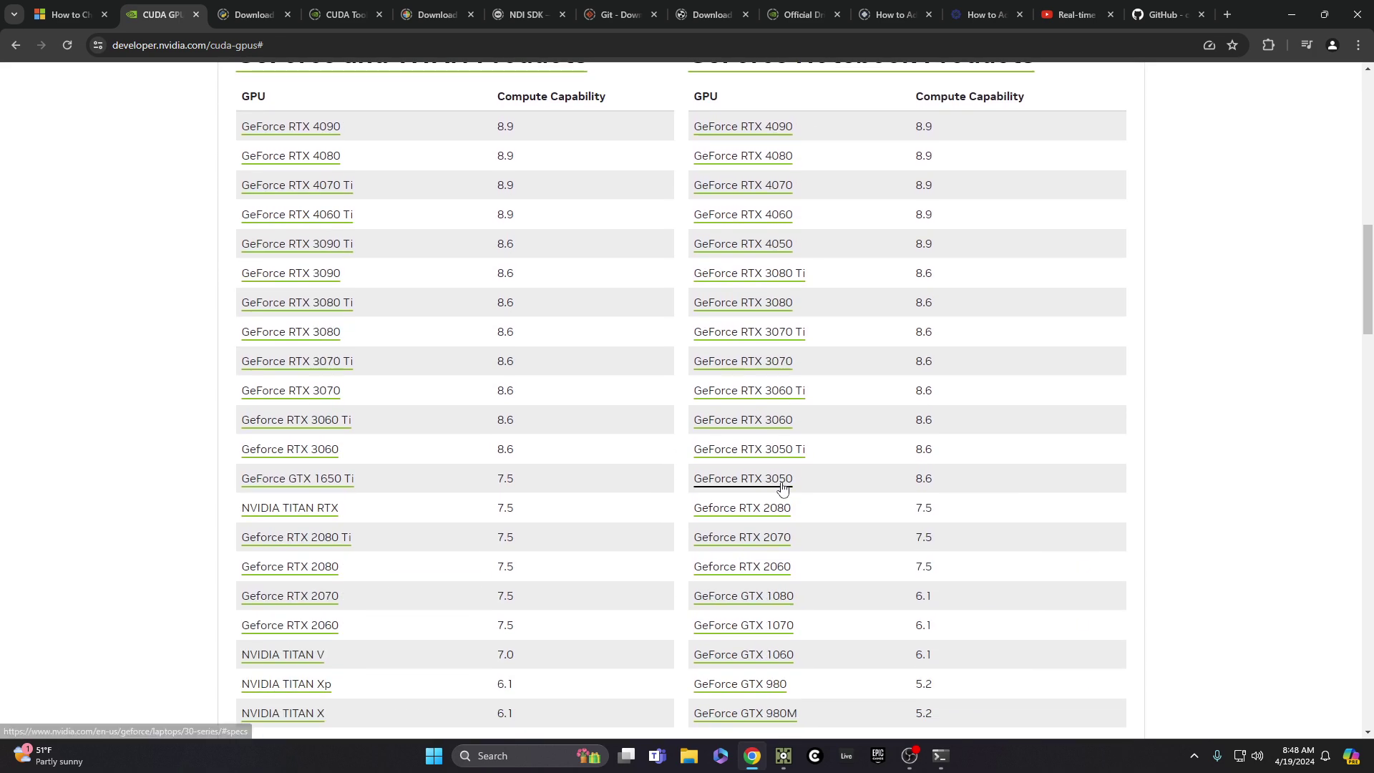
scroll(783, 489, up, 12)
scroll(783, 490, up, 3)
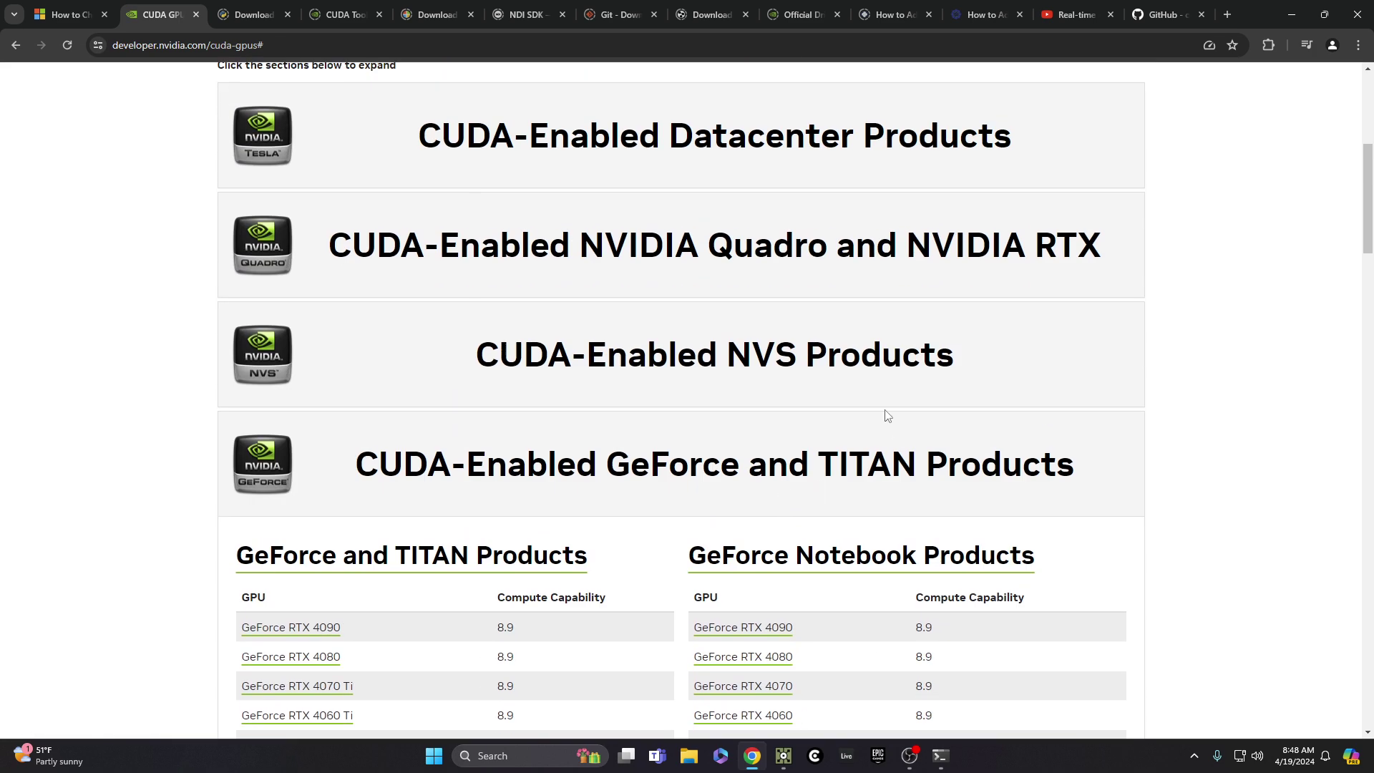
click(837, 262)
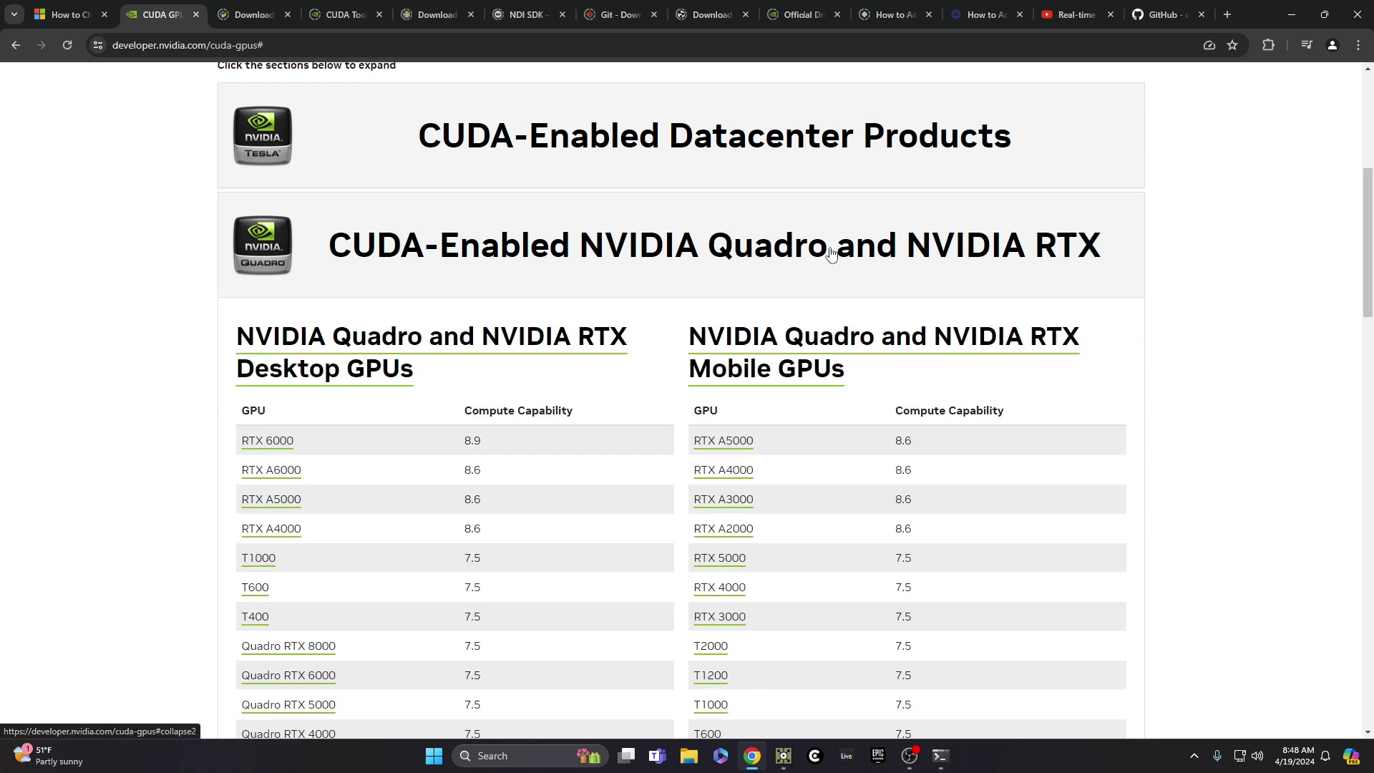
key(alt+Tab)
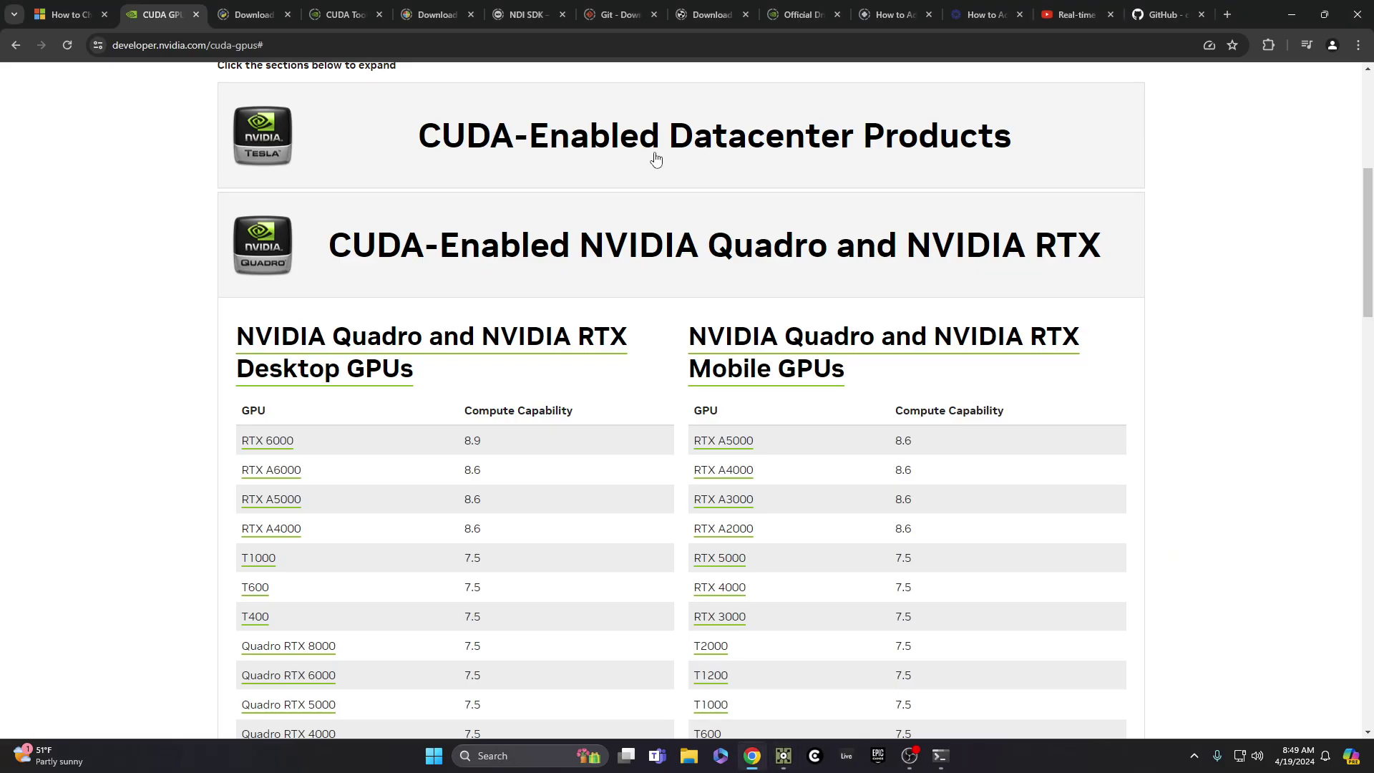
Switch to Chrome and show the python.org downloads tab.
key(alt+Tab)
click(259, 14)
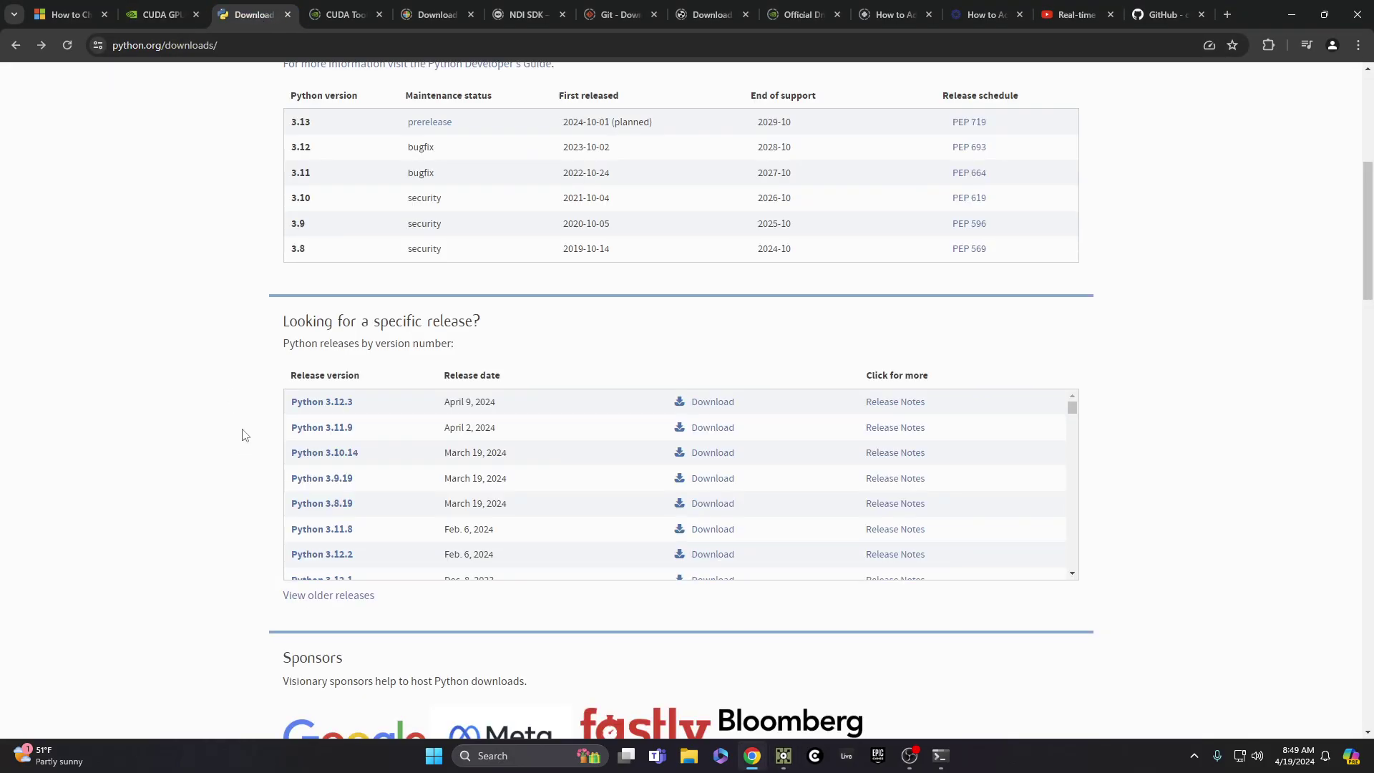
scroll(247, 433, up, 6)
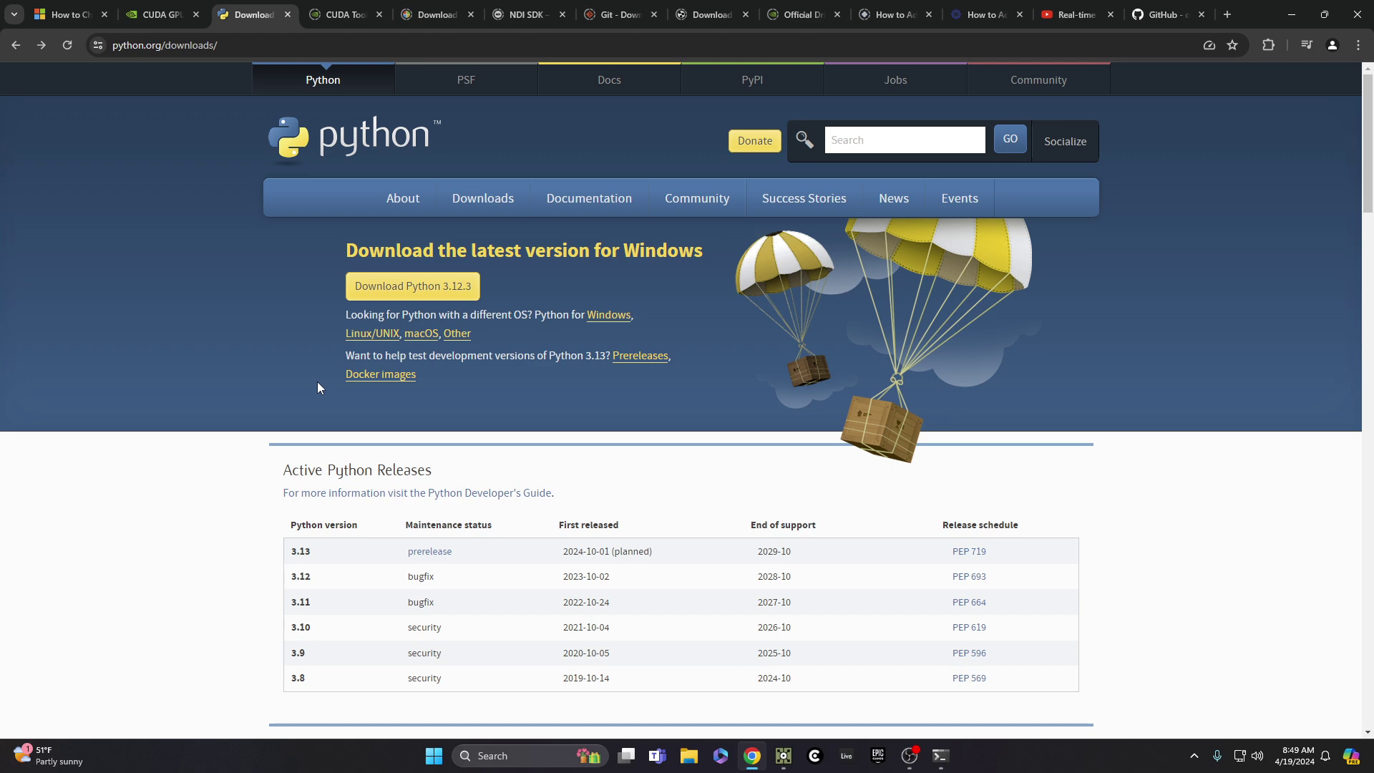
Check the Python 3.10 requirement in the video description, then return to python.org downloads.
click(1074, 15)
scroll(482, 522, down, 4)
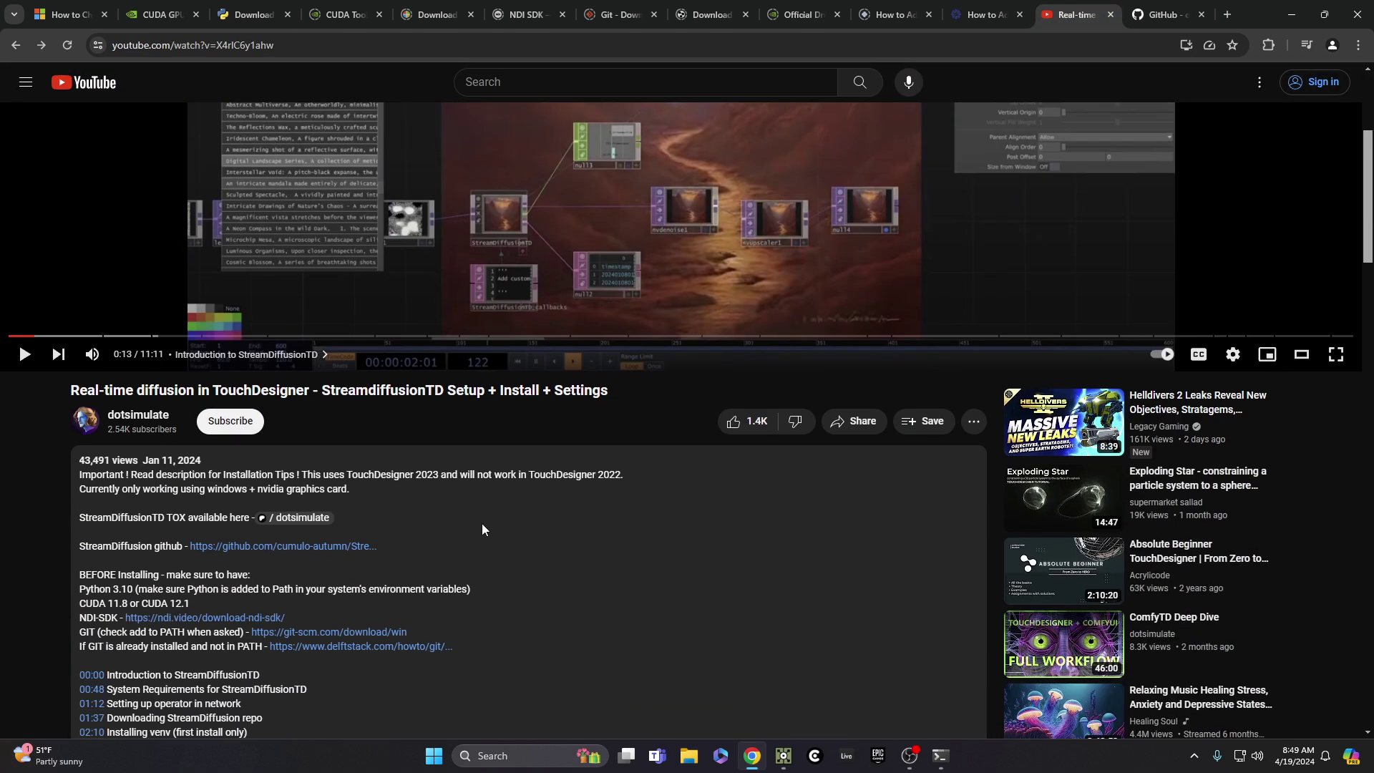
scroll(501, 530, down, 3)
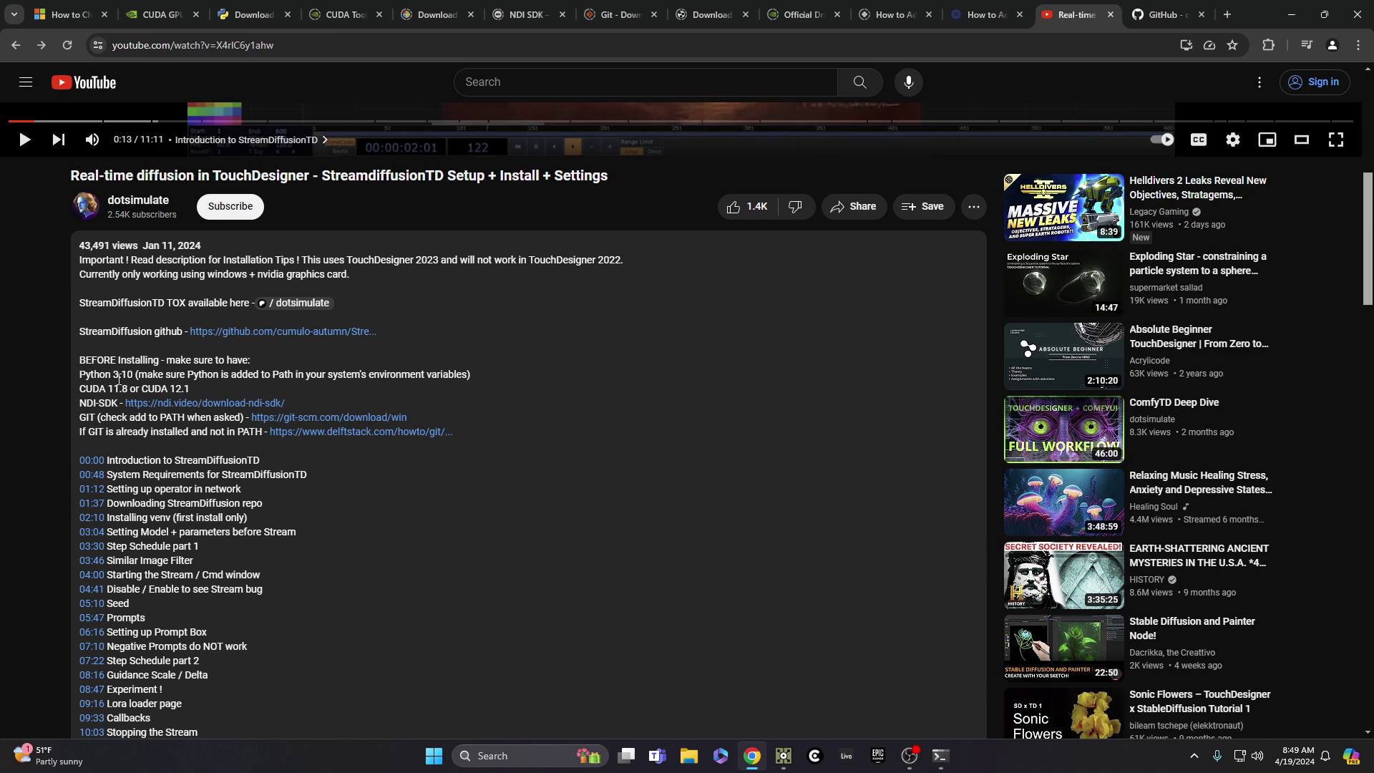
click(248, 14)
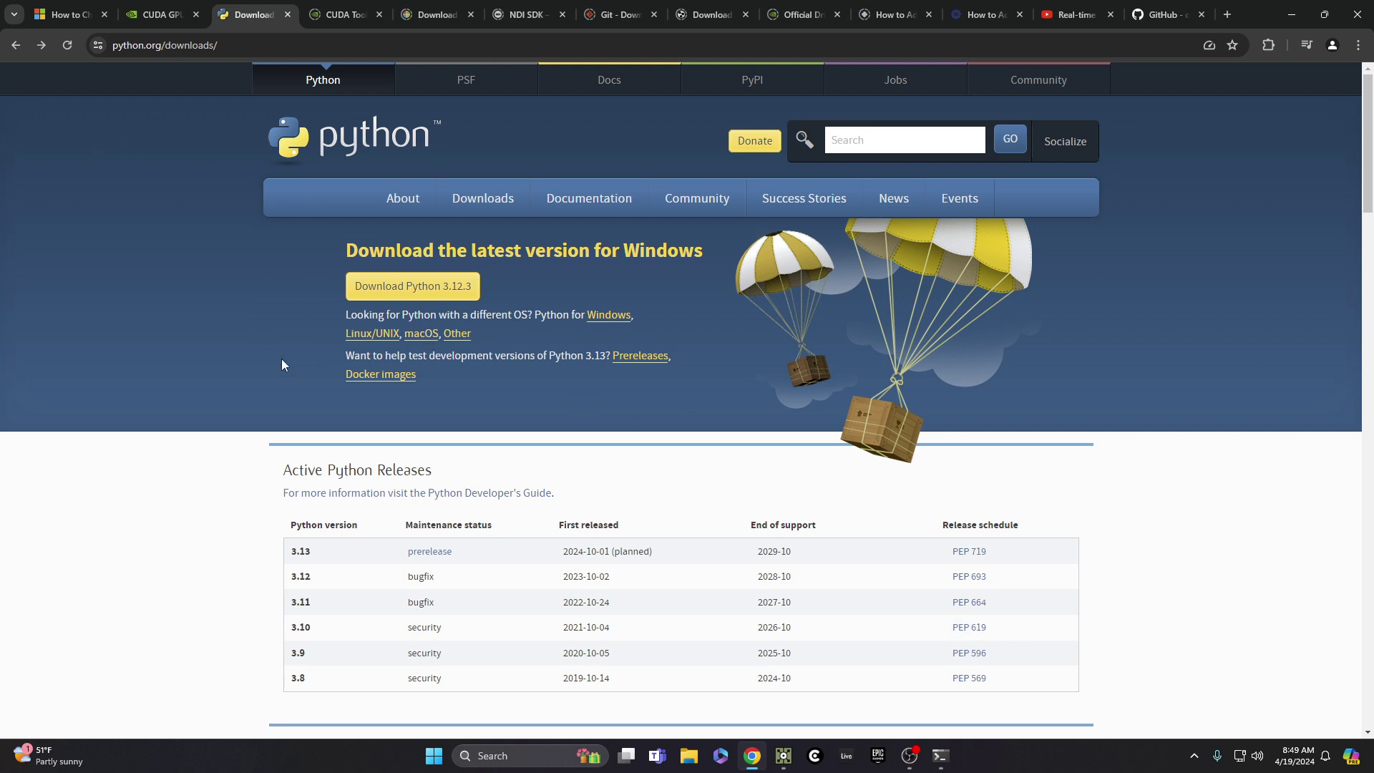
scroll(207, 352, down, 2)
Scroll python.org's specific-release list to find Python 3.10.9 and 3.10.10.
scroll(236, 354, up, 2)
scroll(510, 298, down, 6)
scroll(452, 218, up, 5)
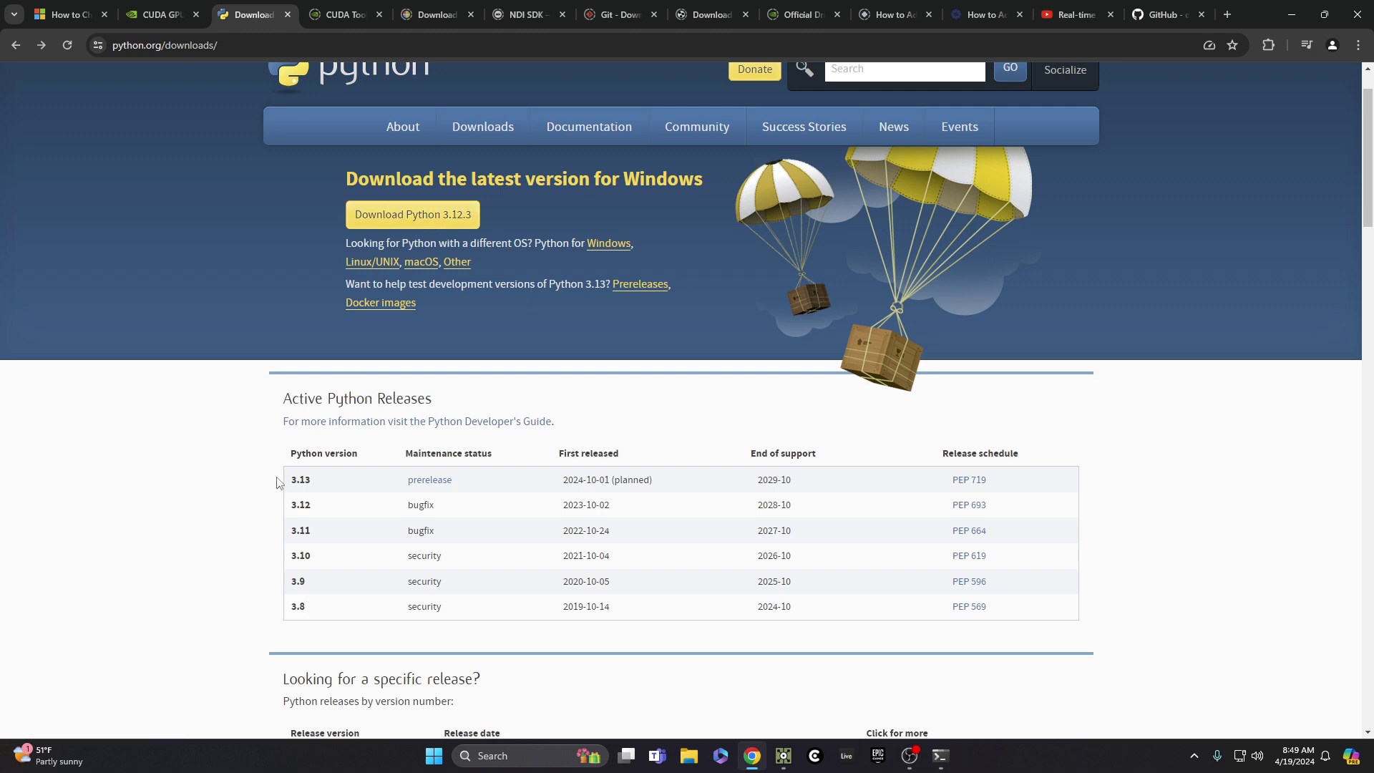
scroll(263, 474, down, 7)
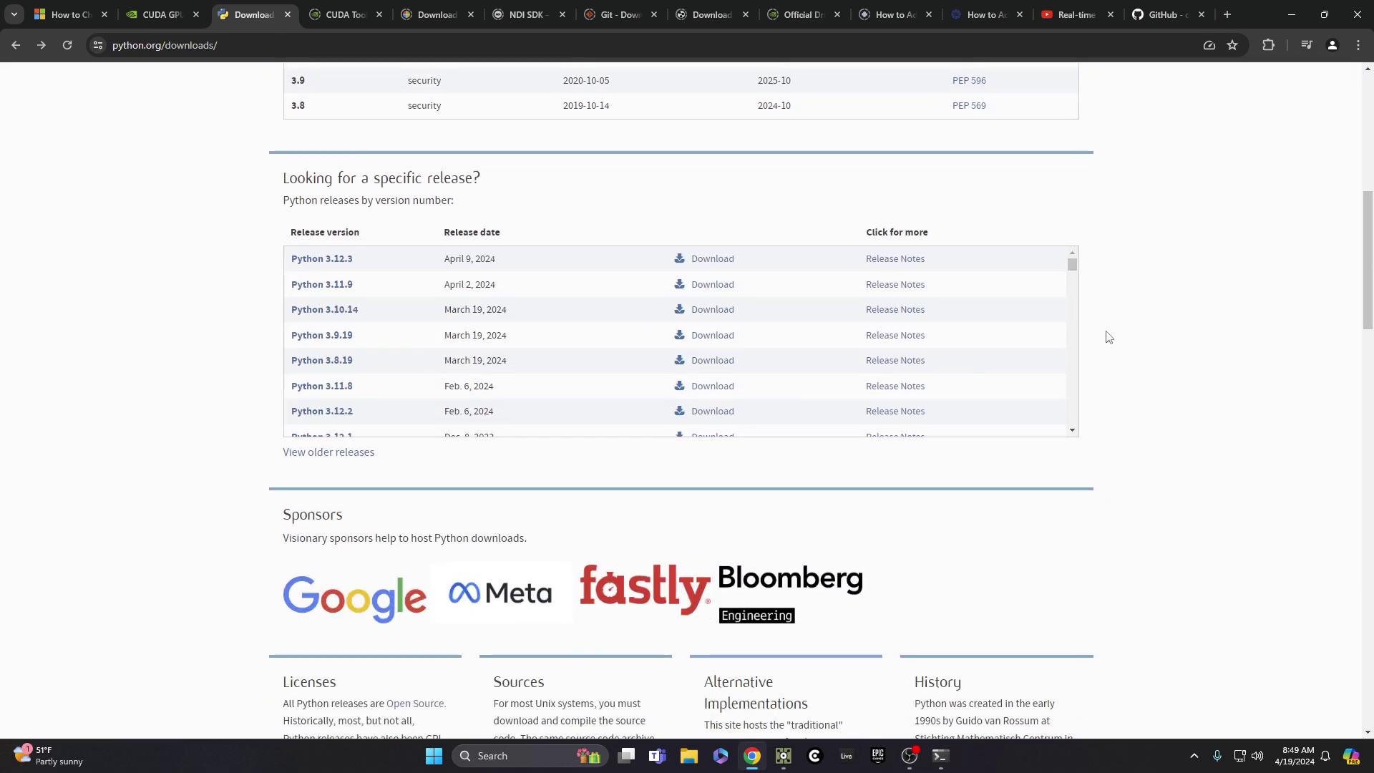
scroll(1121, 318, up, 1)
scroll(1123, 322, down, 2)
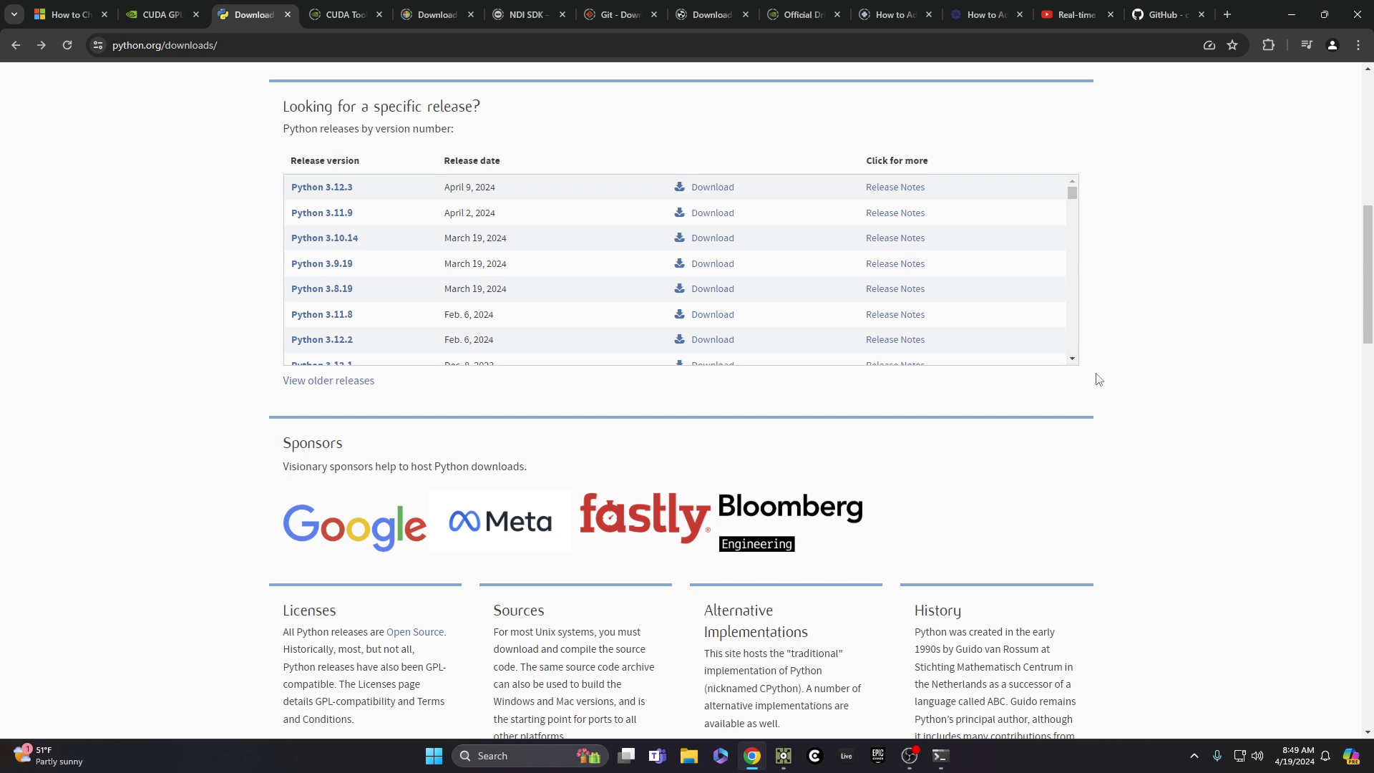
scroll(1073, 214, down, 2)
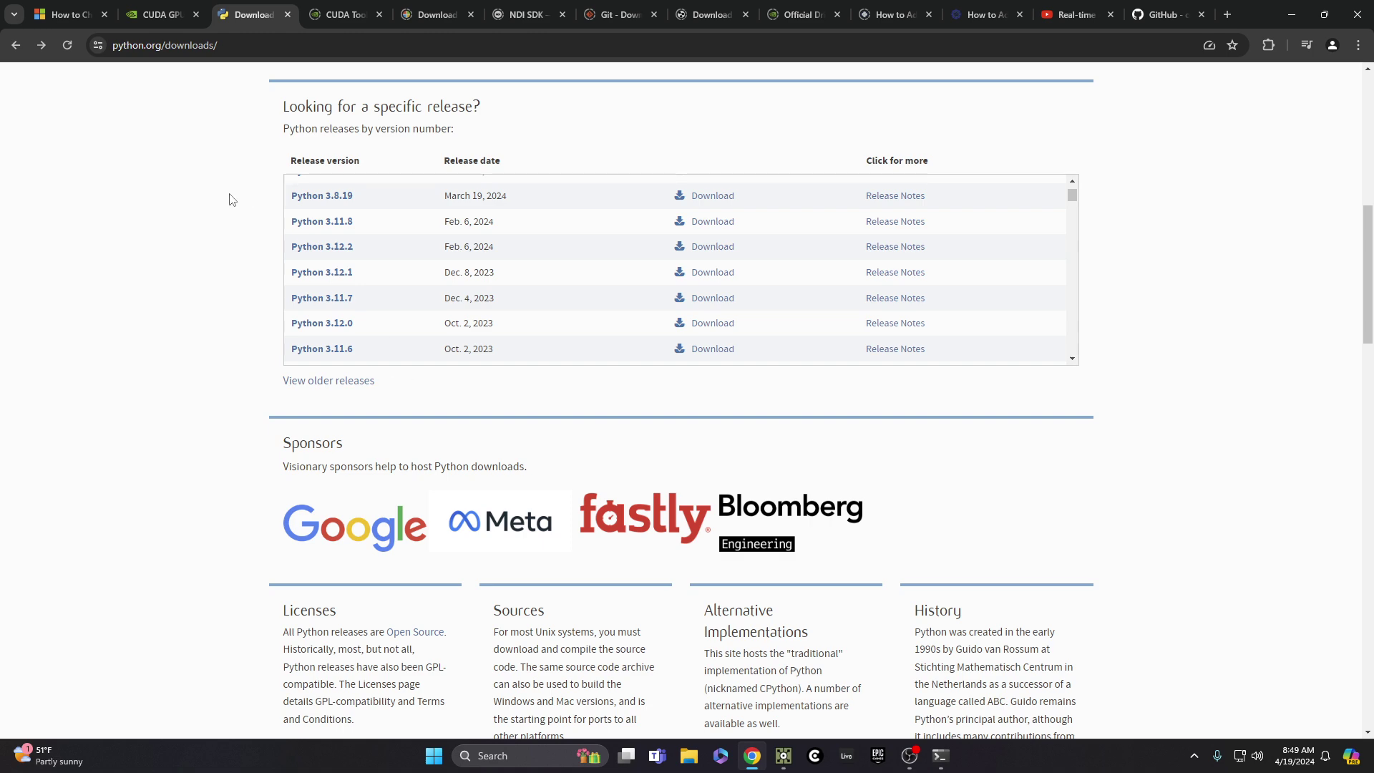
scroll(244, 190, up, 8)
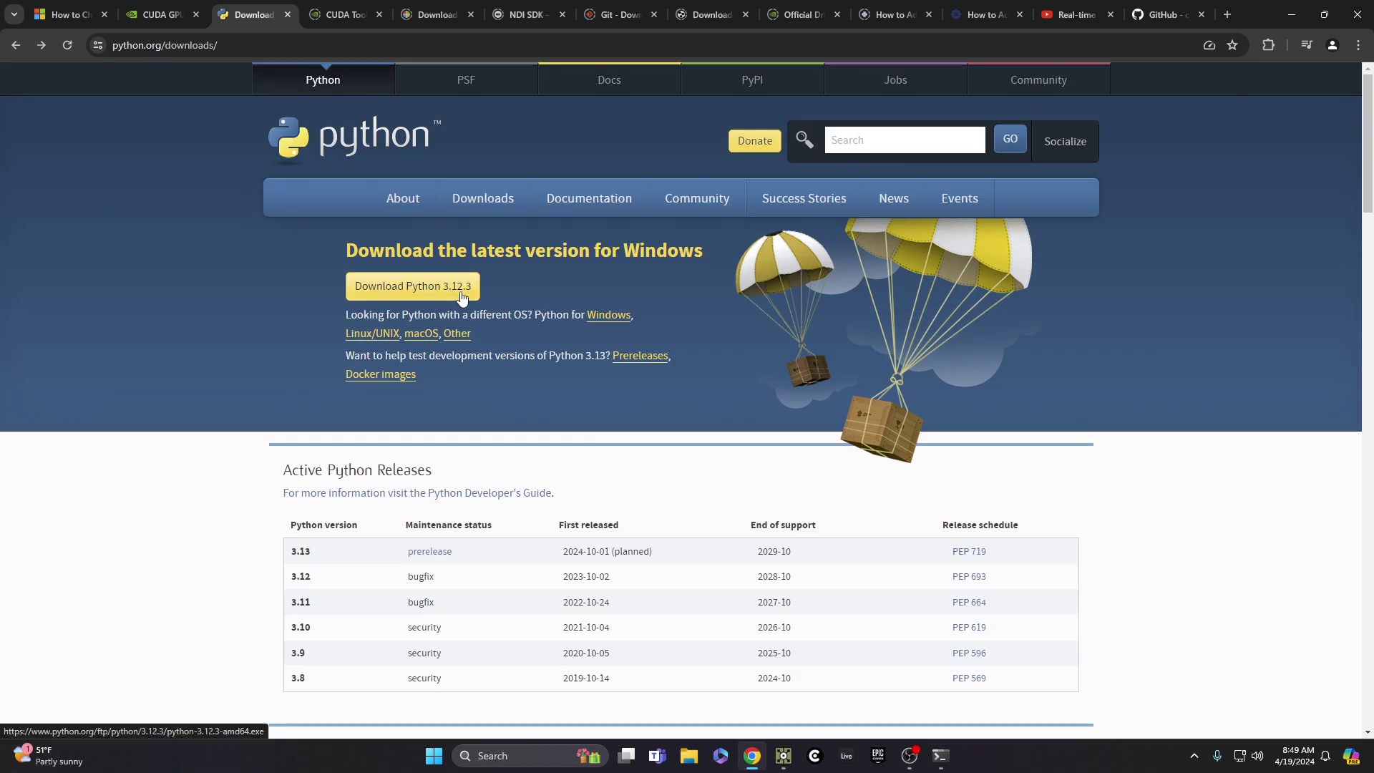
scroll(229, 507, down, 5)
scroll(233, 501, down, 2)
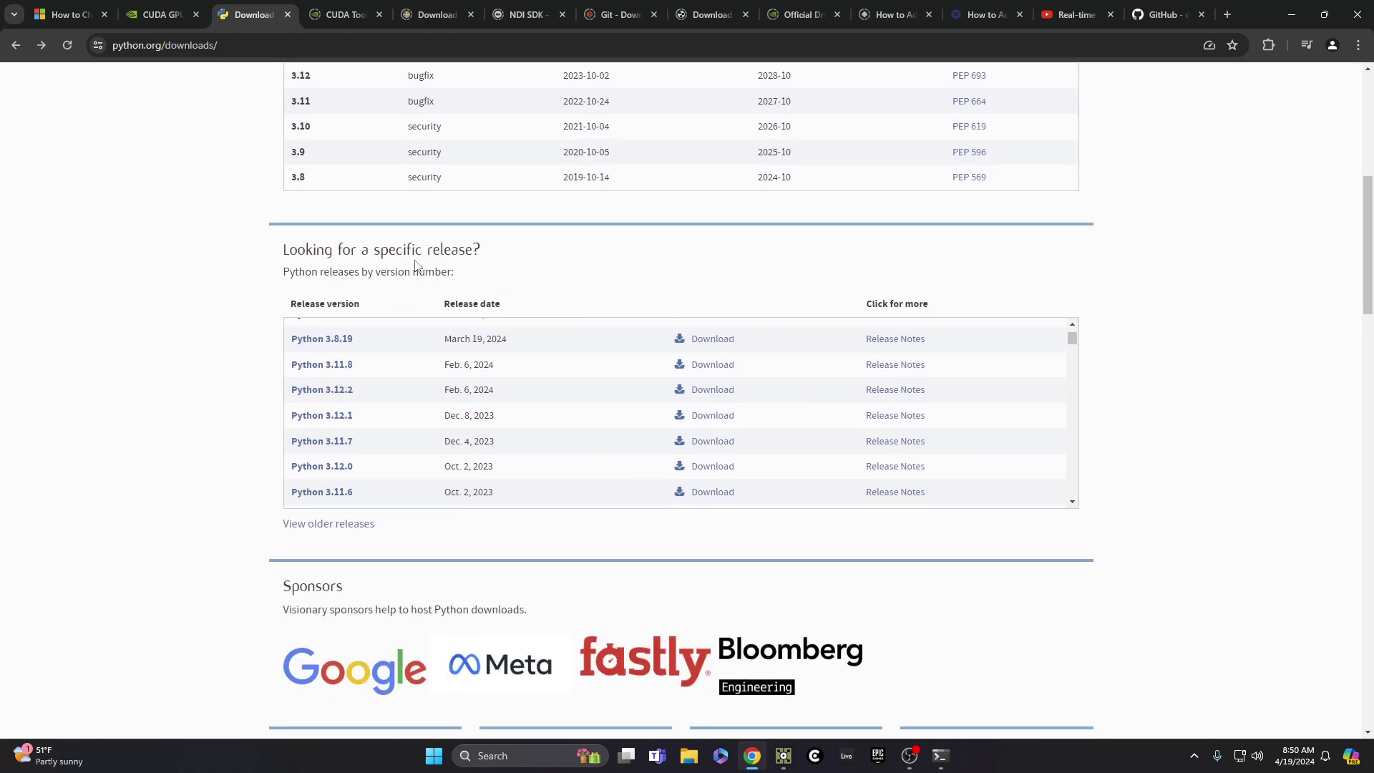
scroll(458, 450, up, 2)
scroll(429, 448, up, 2)
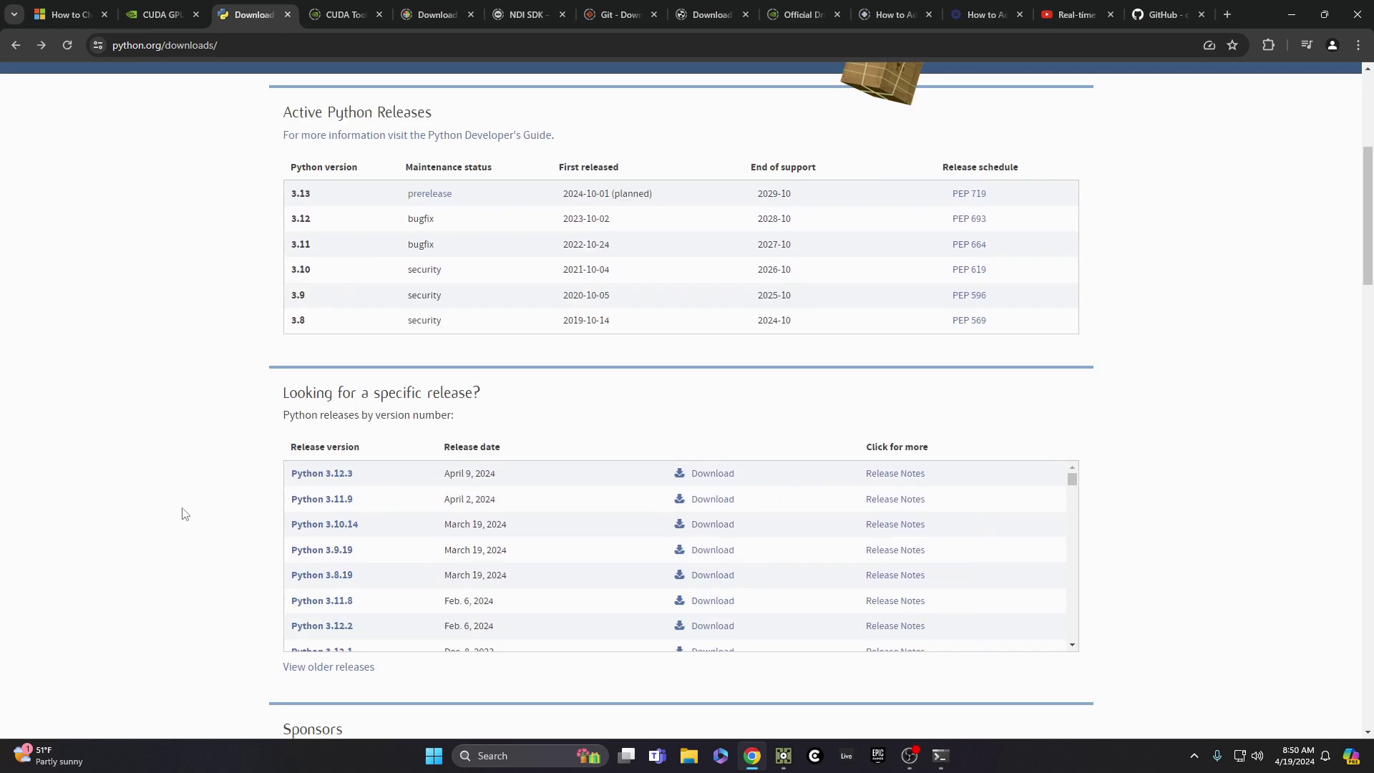
scroll(194, 505, down, 3)
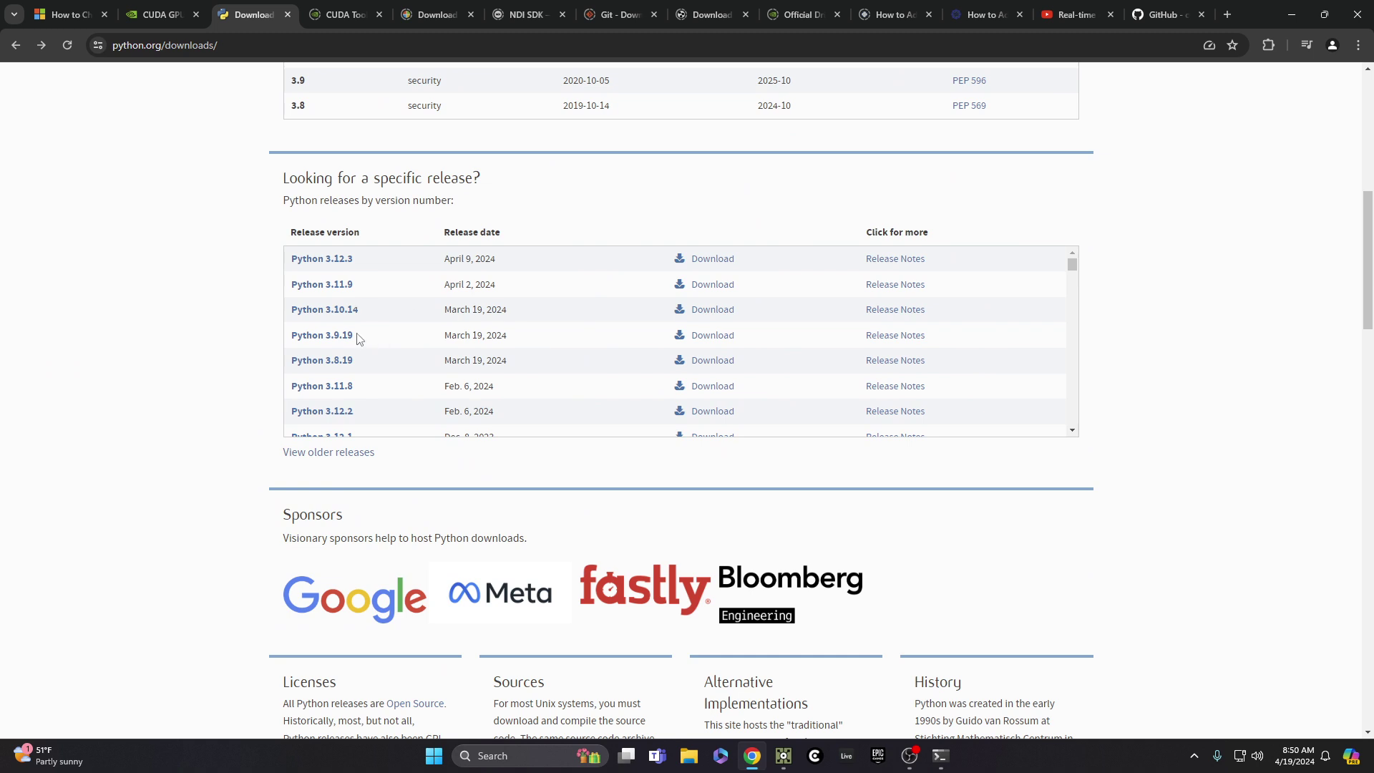
scroll(344, 329, down, 2)
scroll(349, 332, up, 1)
scroll(348, 332, up, 2)
scroll(335, 362, down, 2)
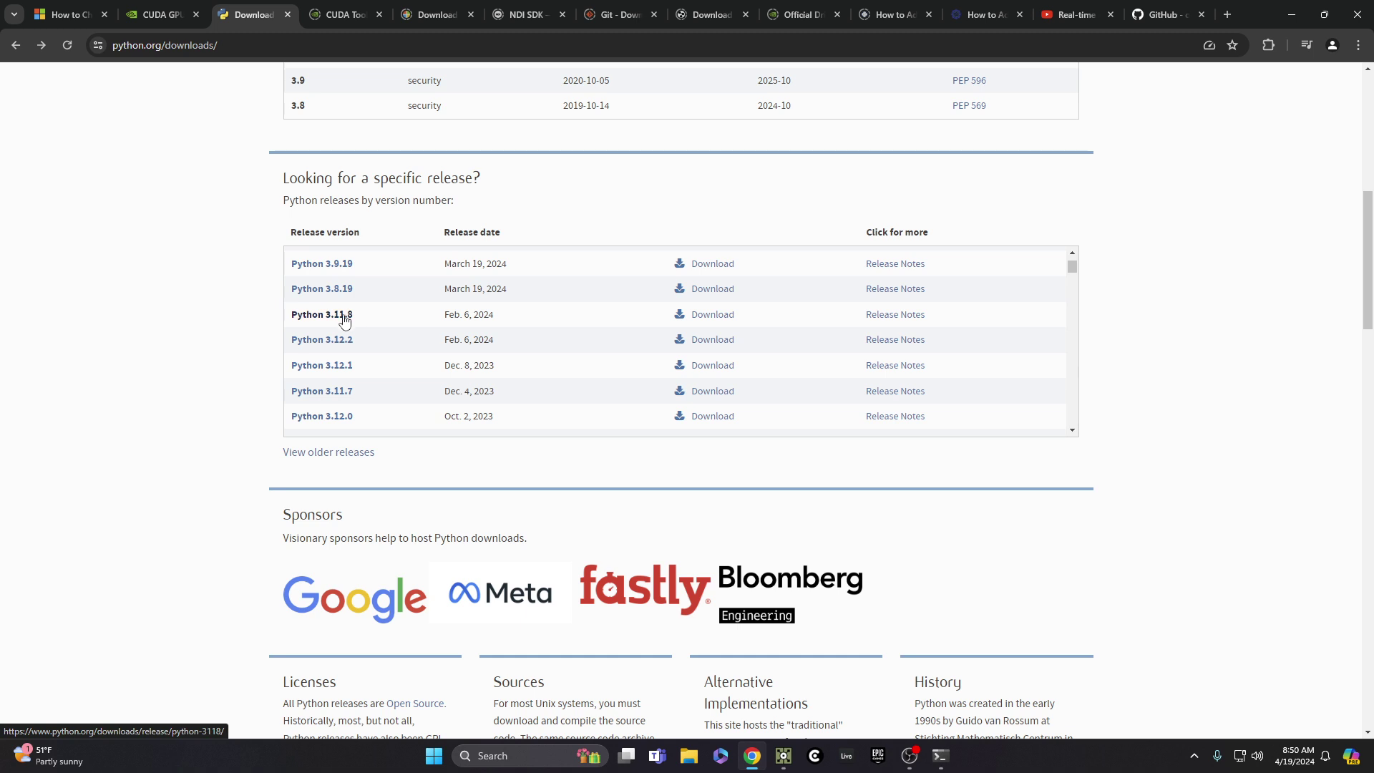
scroll(344, 320, down, 1)
scroll(351, 319, up, 1)
scroll(340, 326, down, 3)
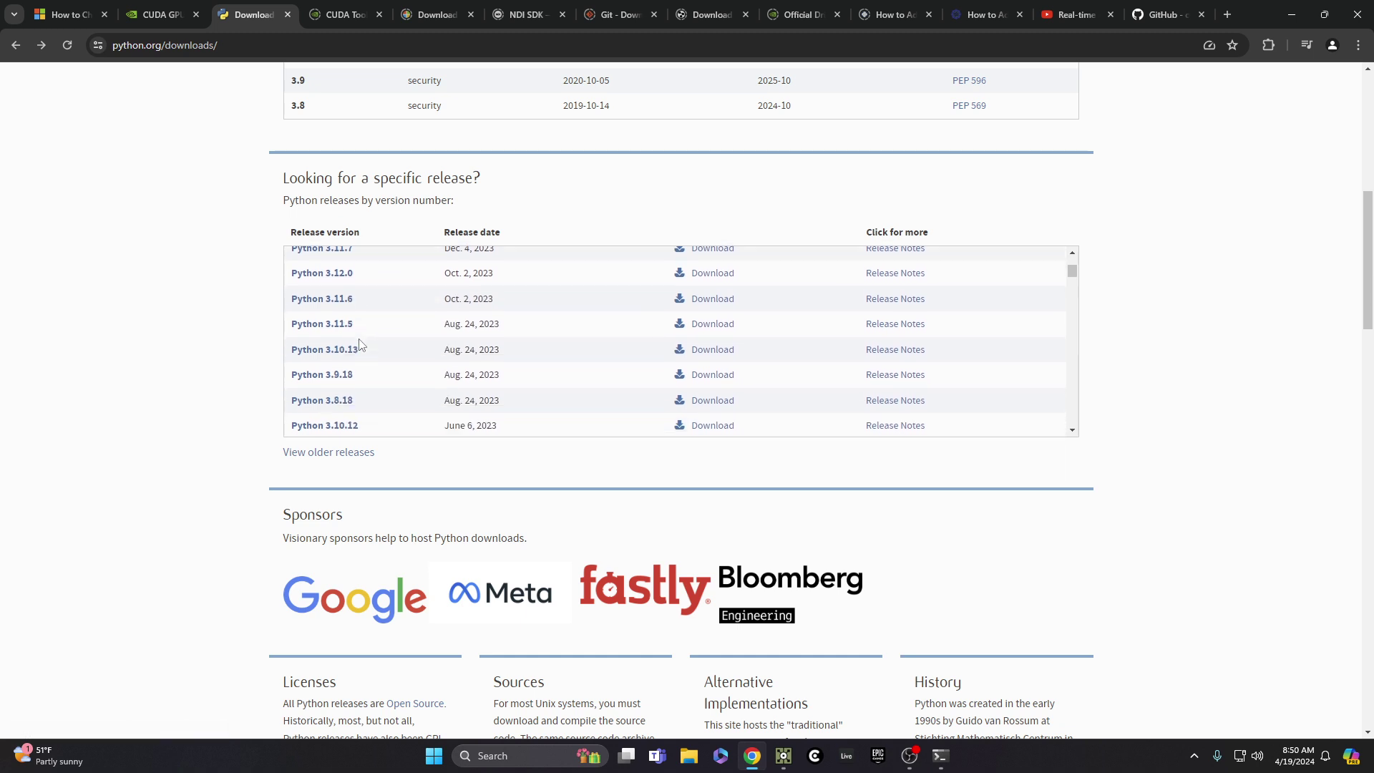
scroll(376, 347, down, 2)
scroll(385, 335, down, 2)
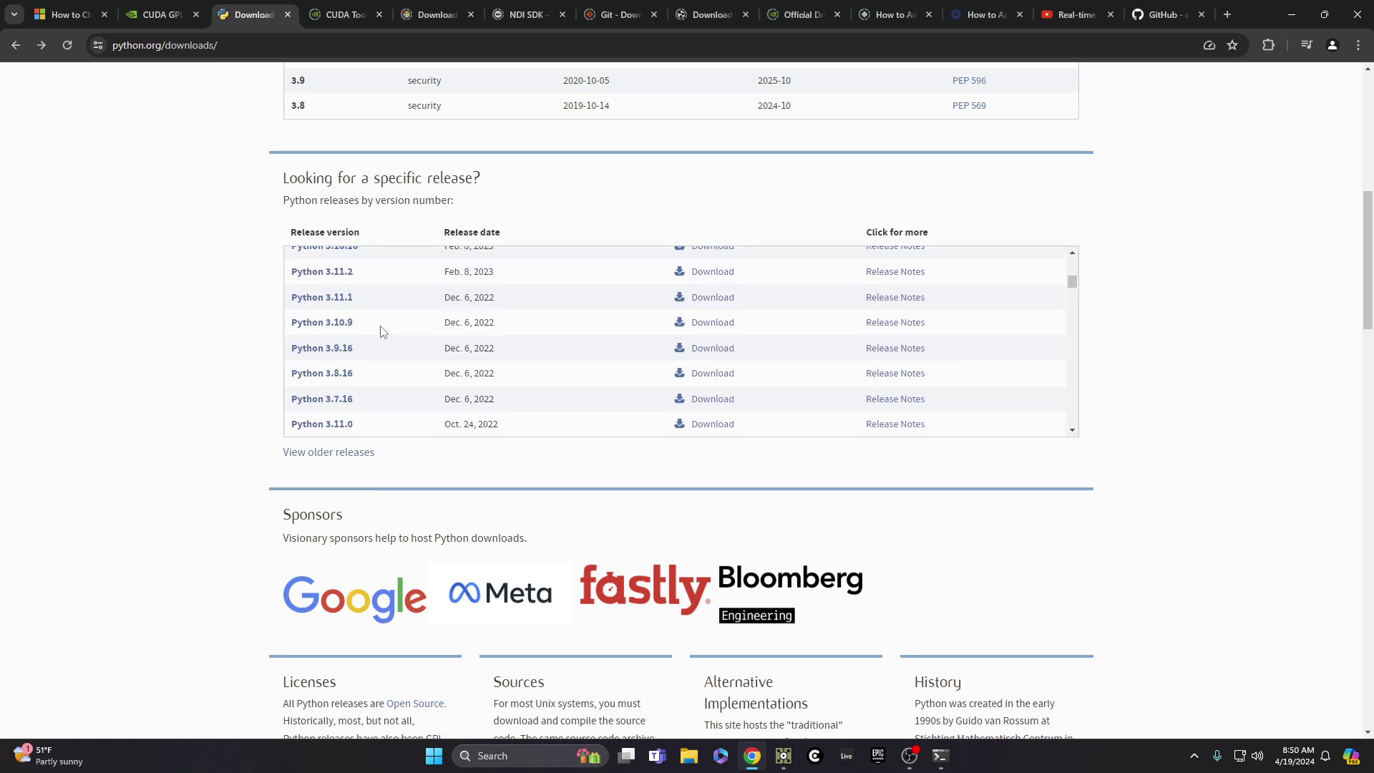
scroll(336, 333, up, 1)
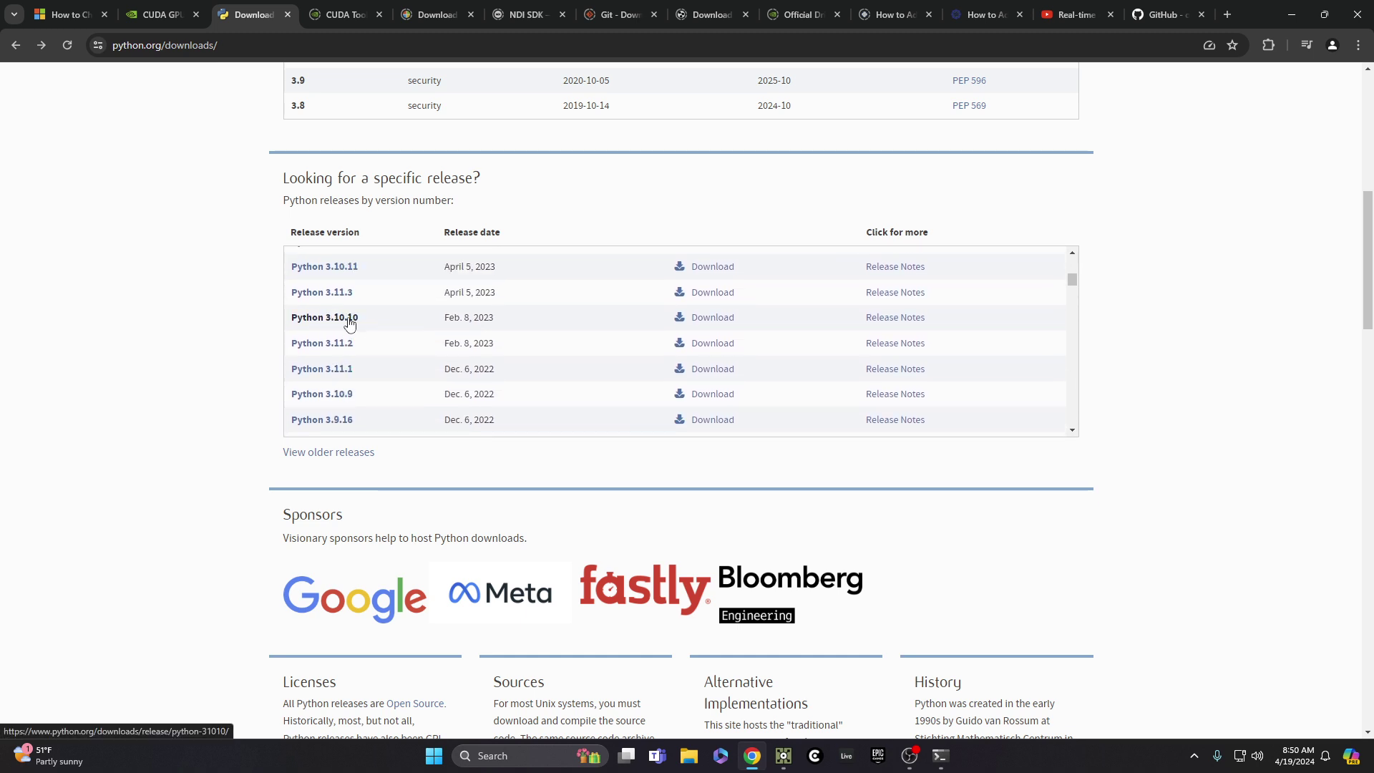
scroll(357, 327, down, 1)
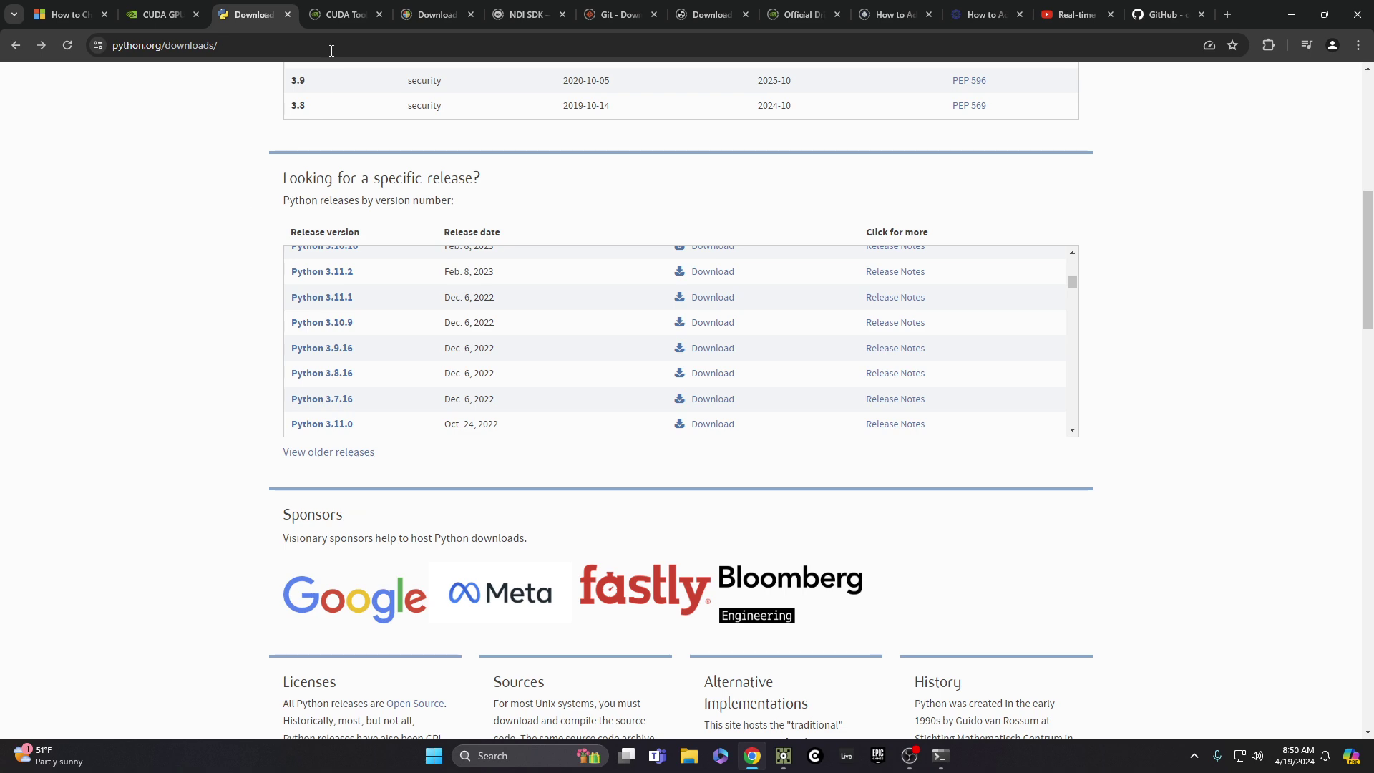
Compare the CUDA Toolkit, Python, Visual Studio and tutorial tabs to recheck prerequisites.
click(339, 16)
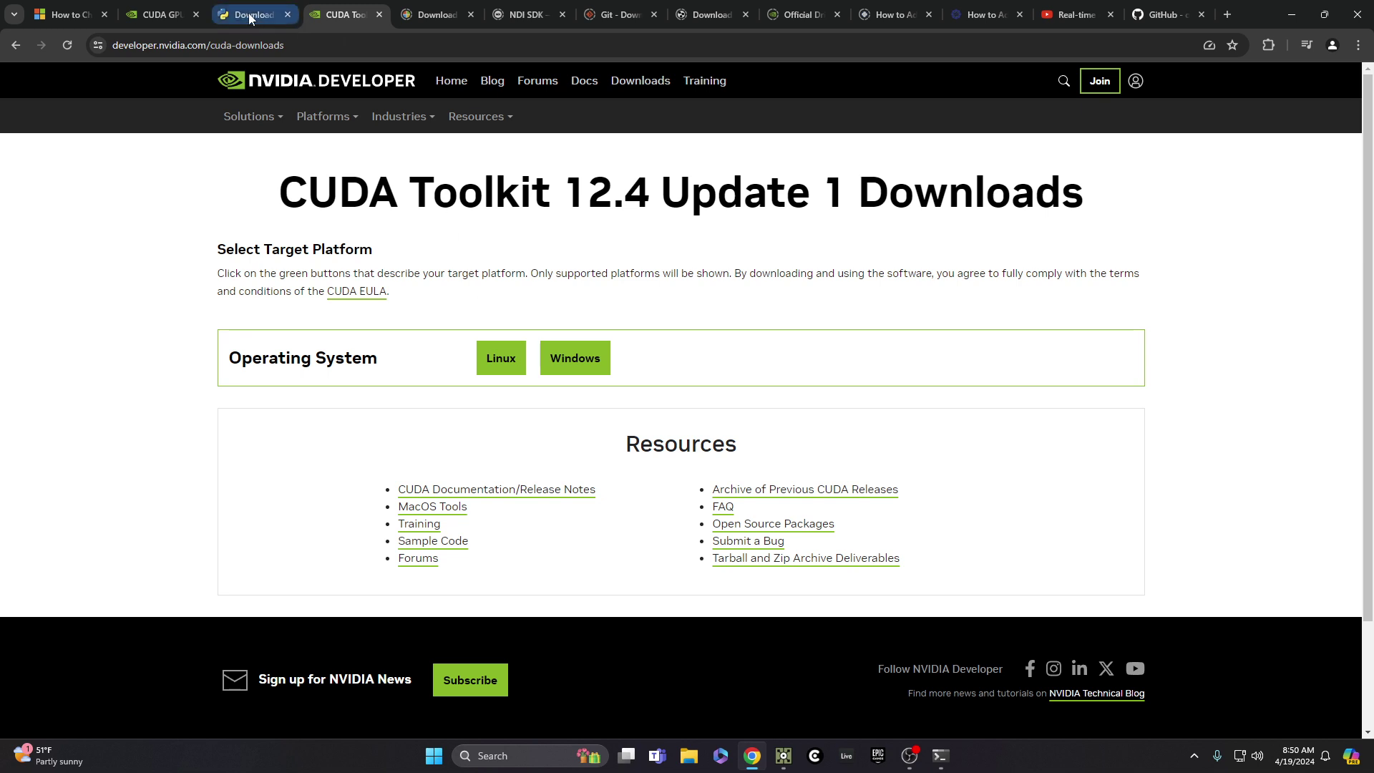
click(247, 13)
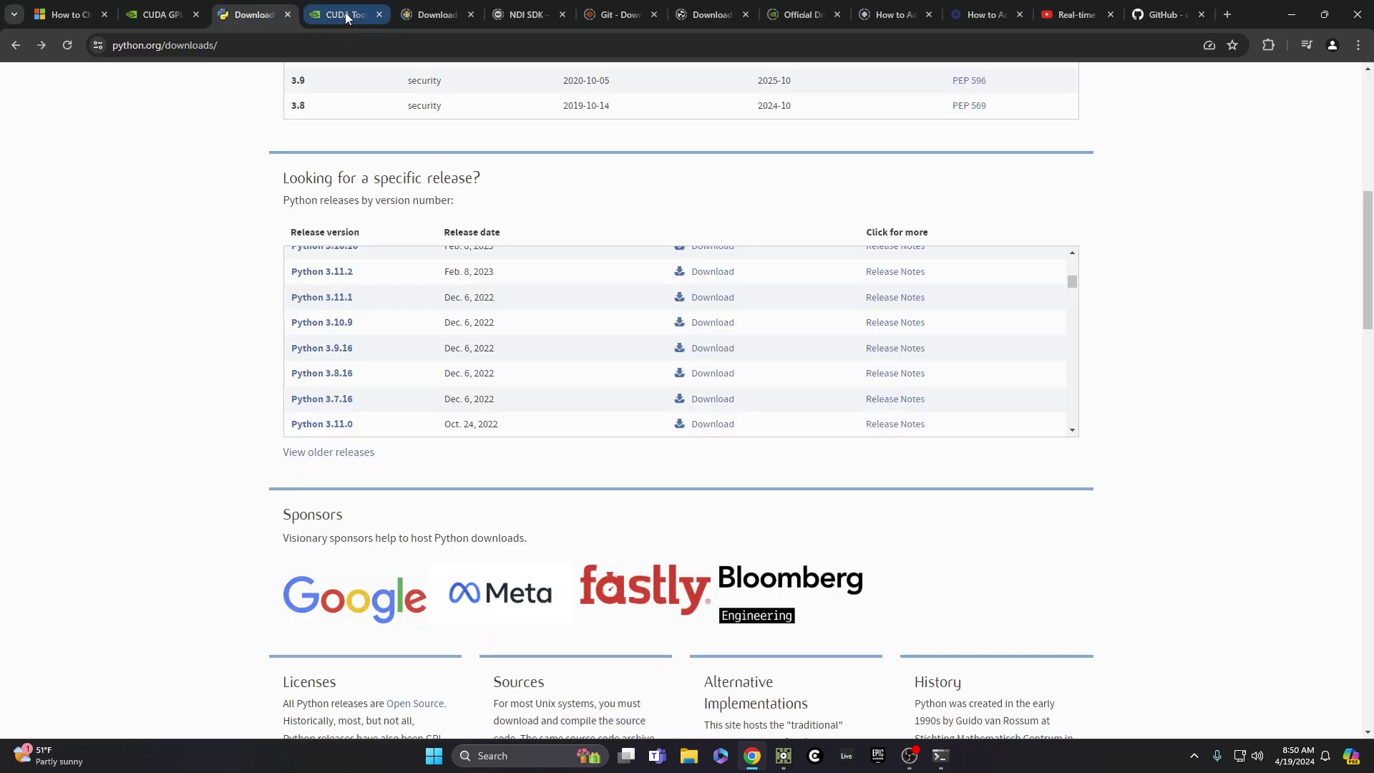
click(345, 11)
click(440, 19)
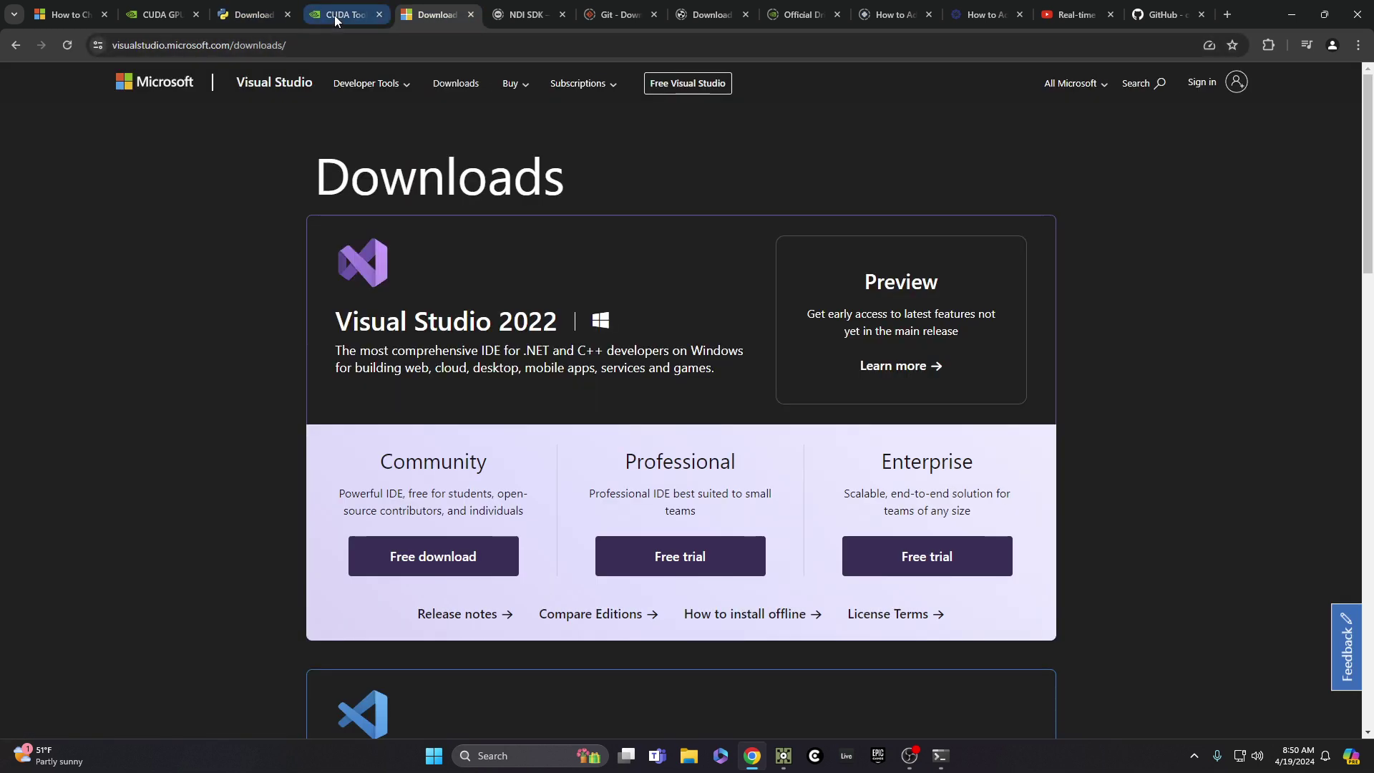
click(343, 17)
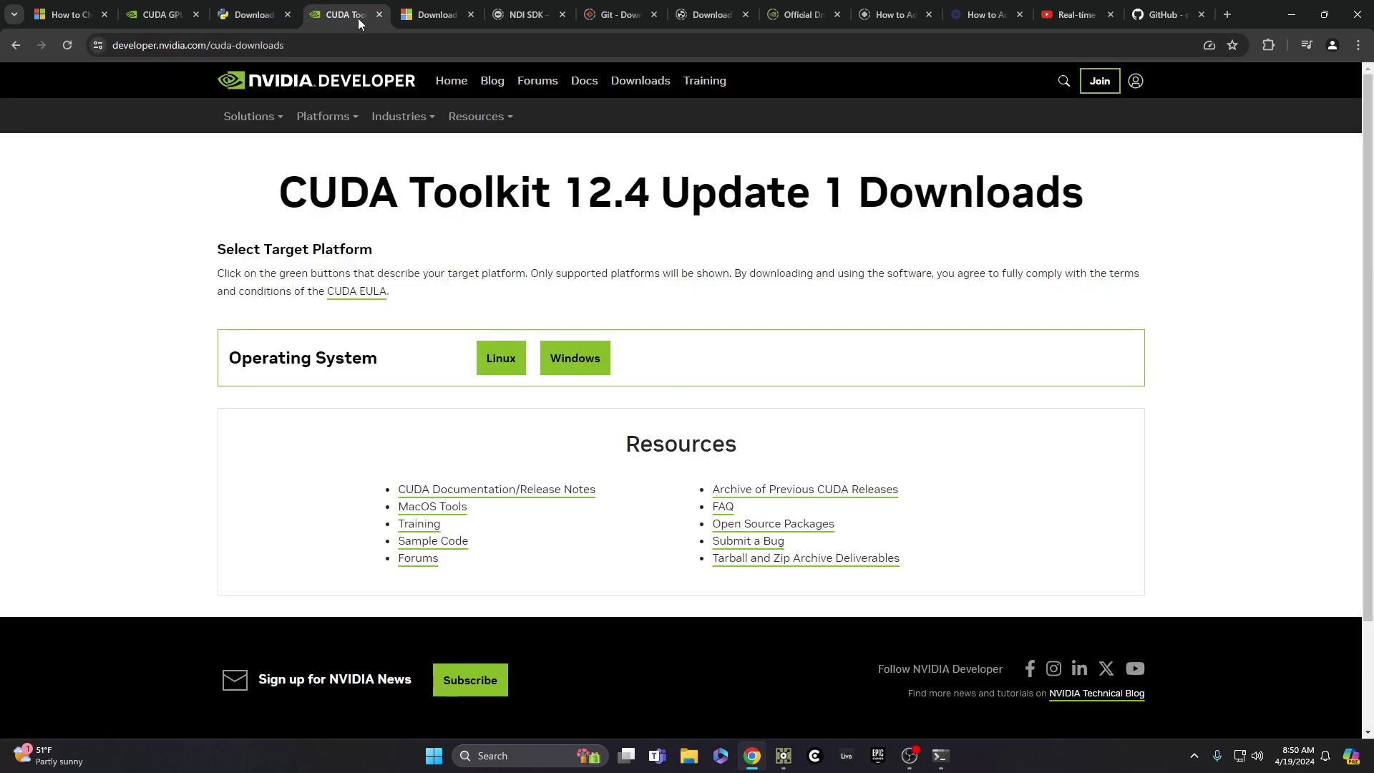
click(255, 12)
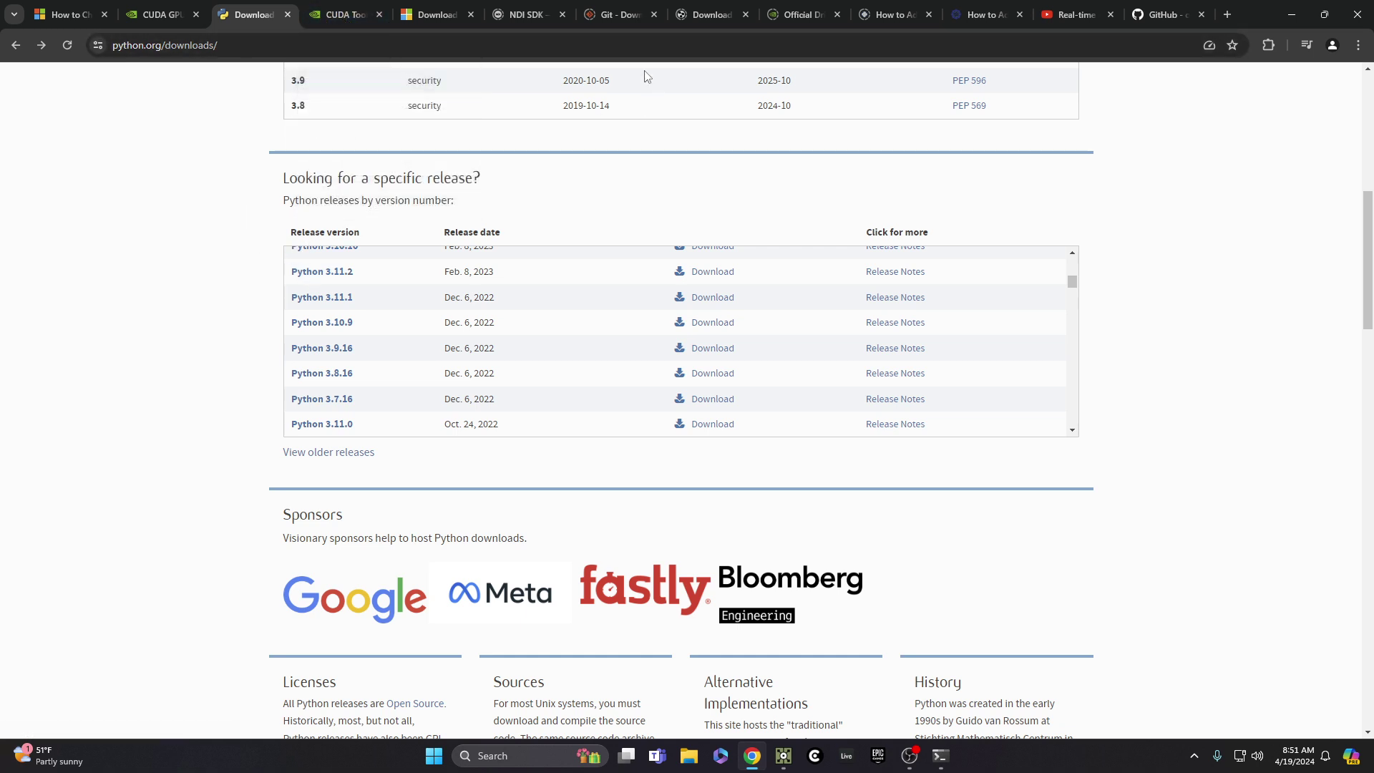
click(344, 14)
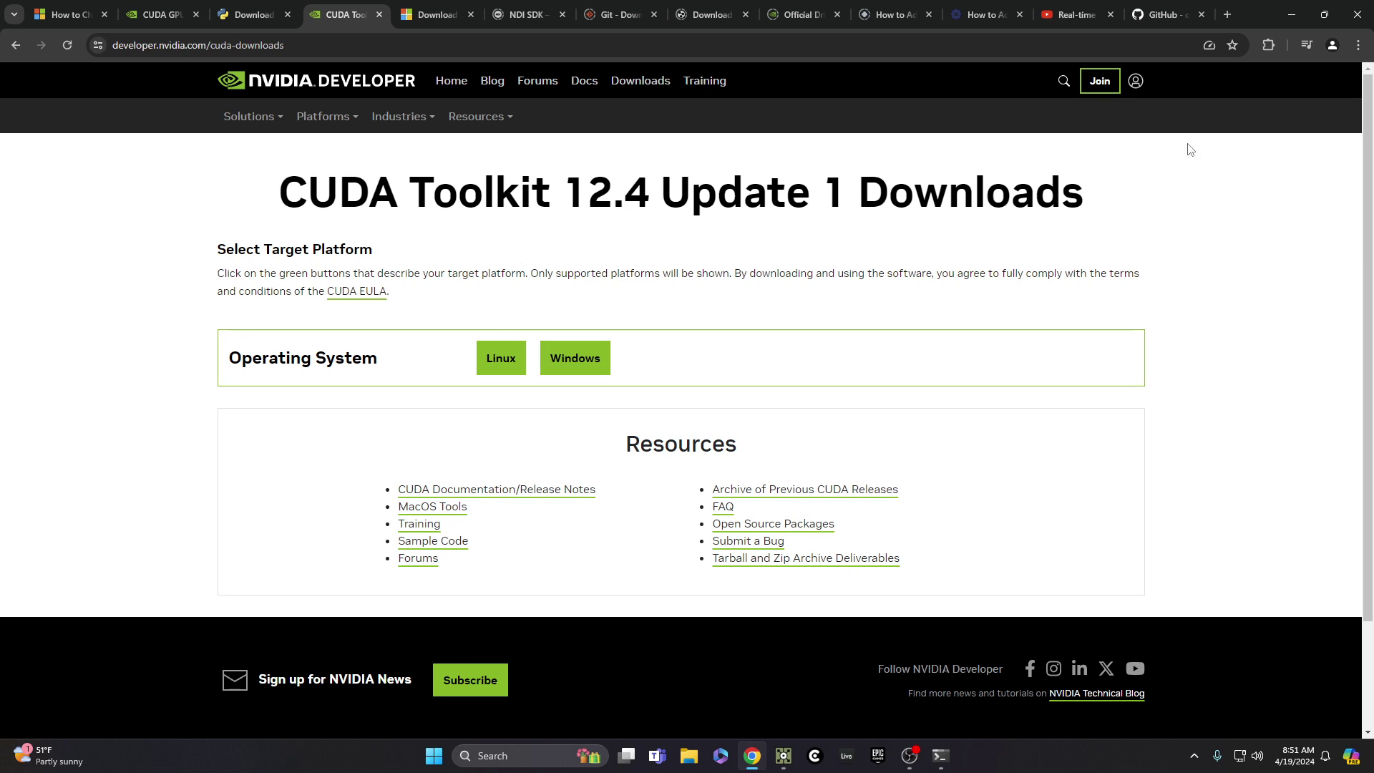
click(1075, 13)
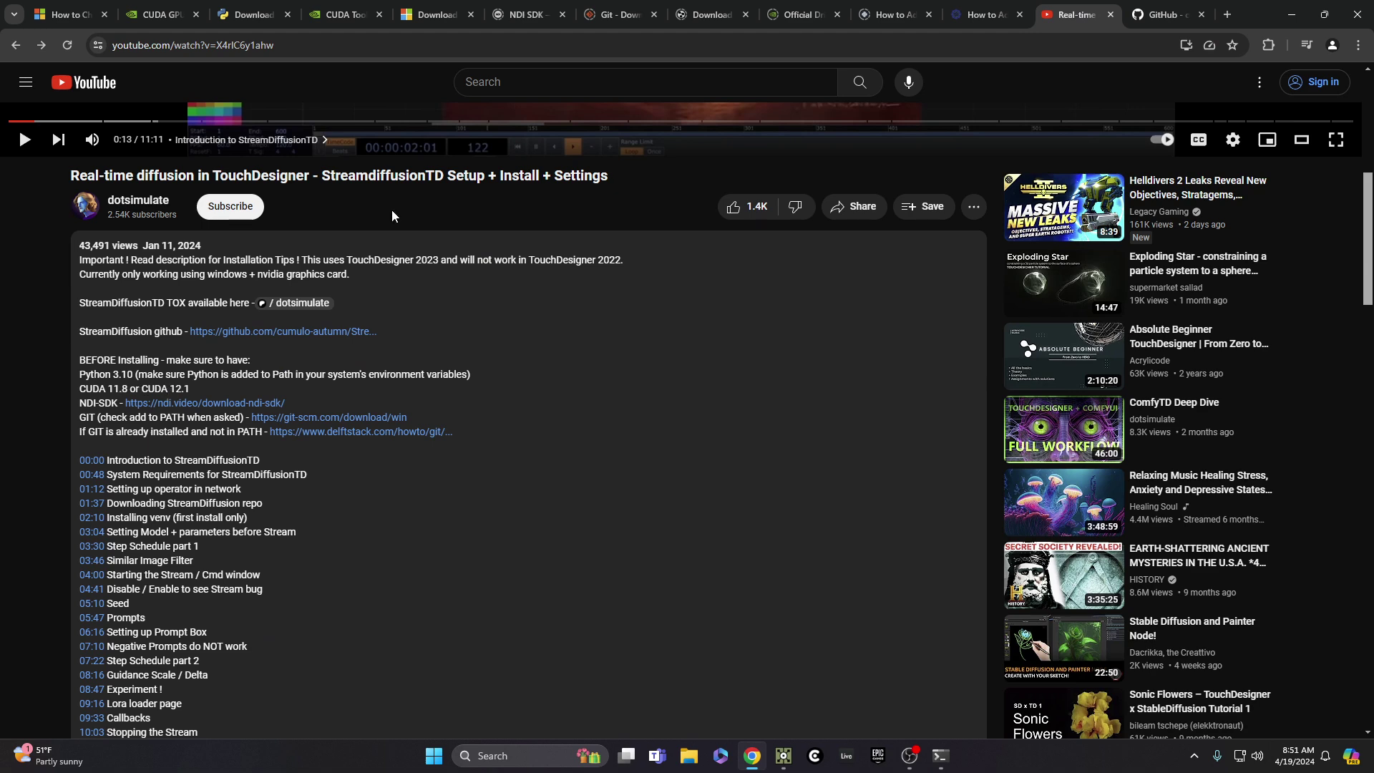
click(350, 15)
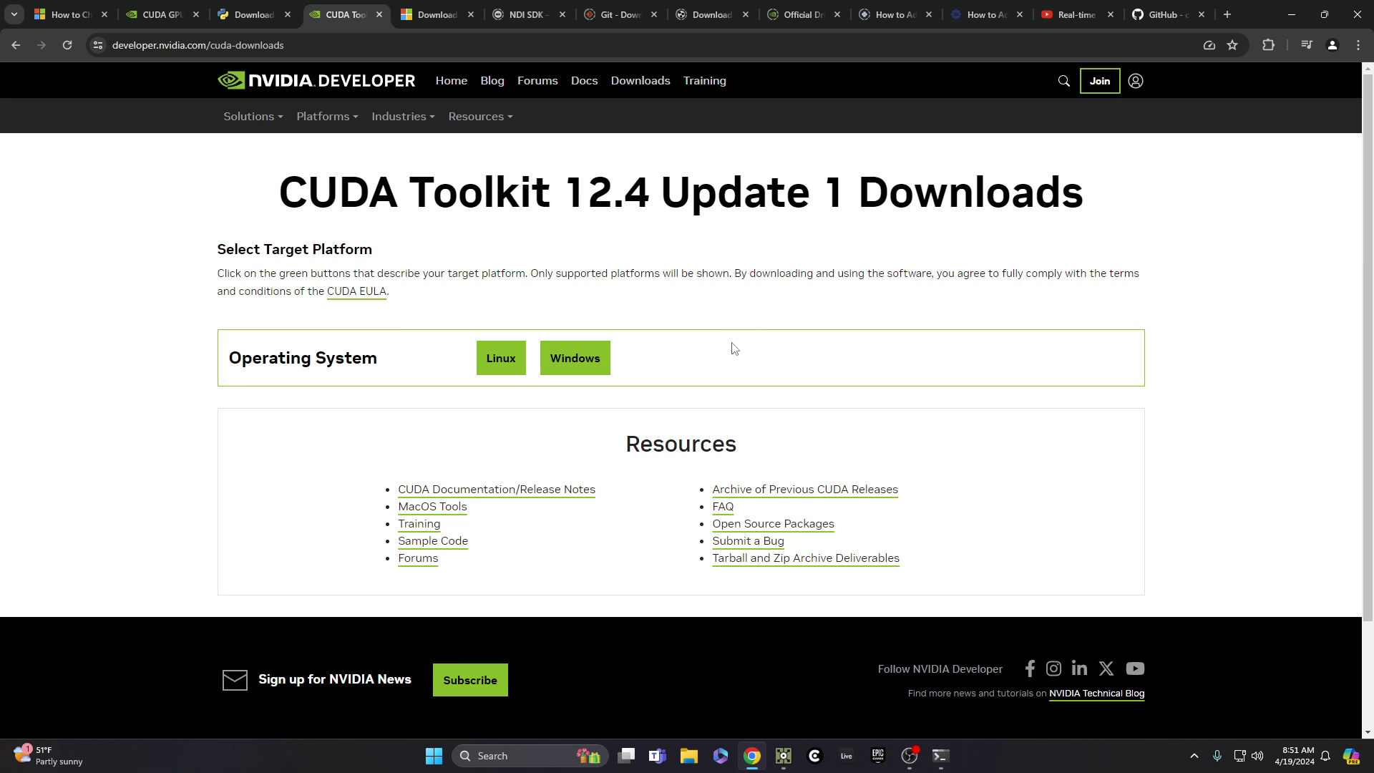
Open 'Archive of Previous CUDA Releases' from the CUDA Toolkit page's Resources section.
scroll(756, 351, down, 1)
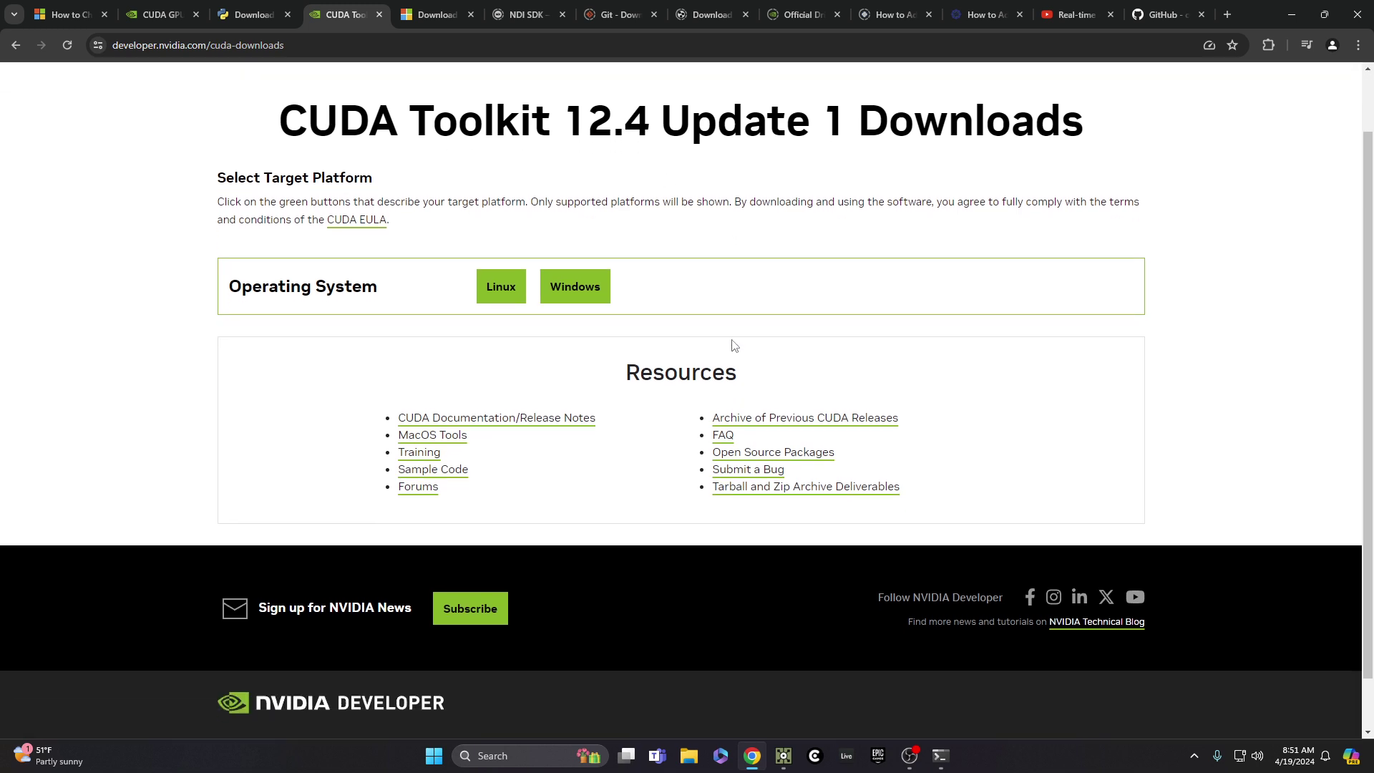
scroll(733, 344, up, 1)
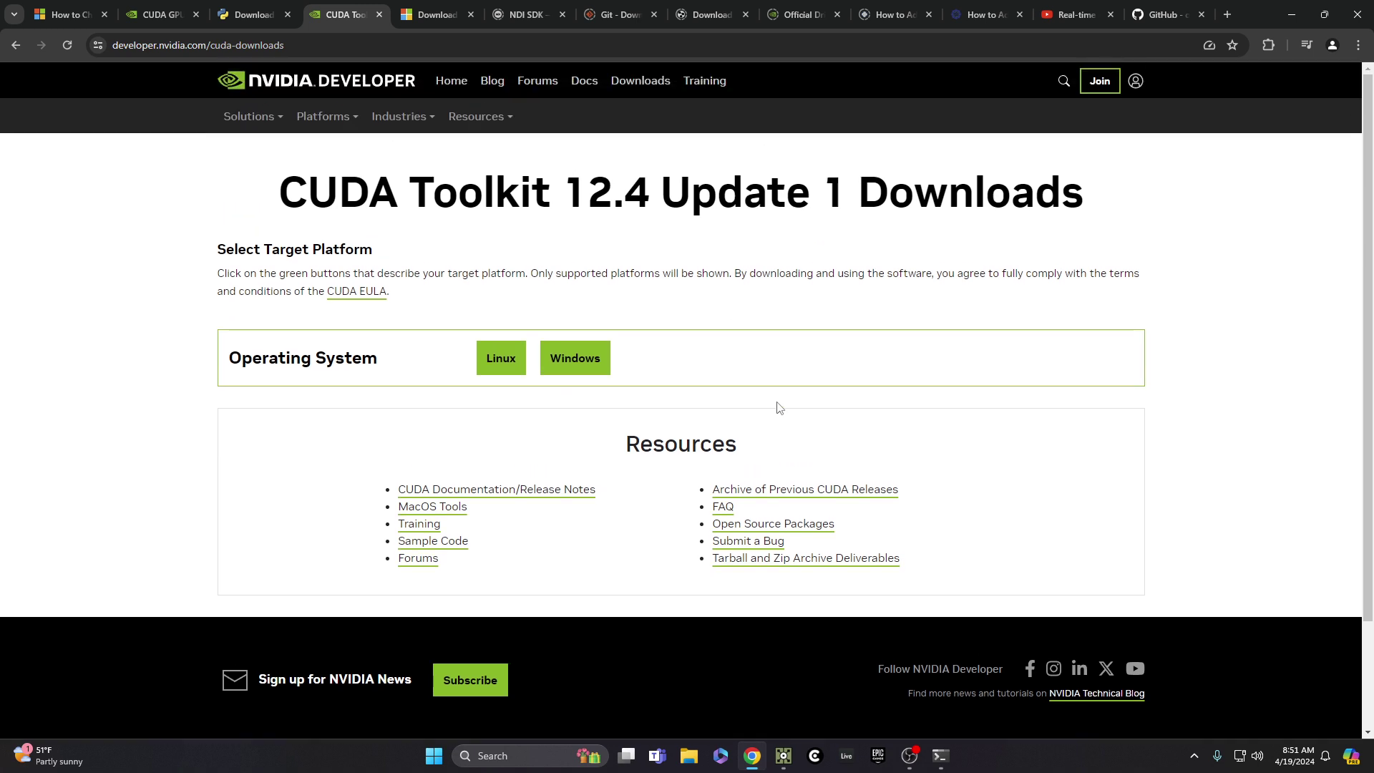
scroll(898, 428, down, 2)
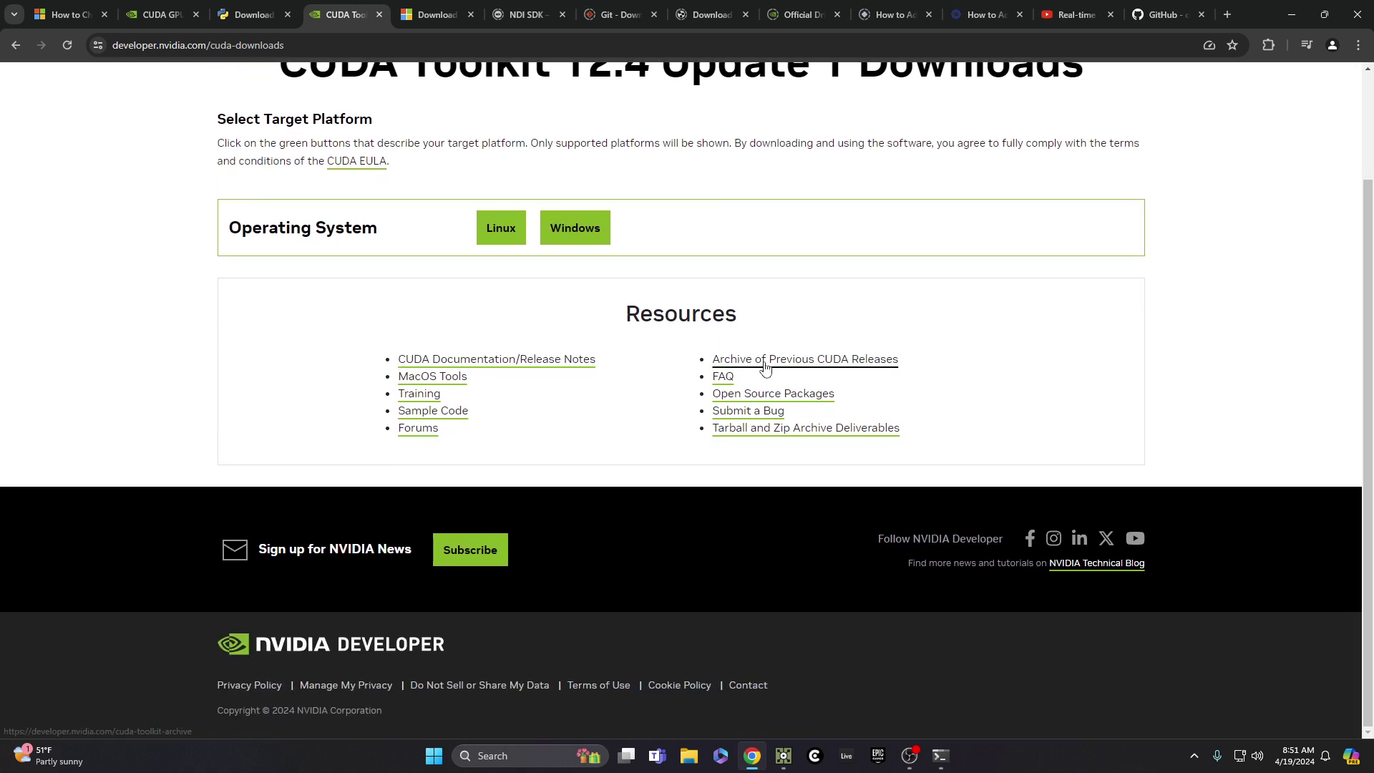
click(763, 360)
scroll(166, 341, down, 3)
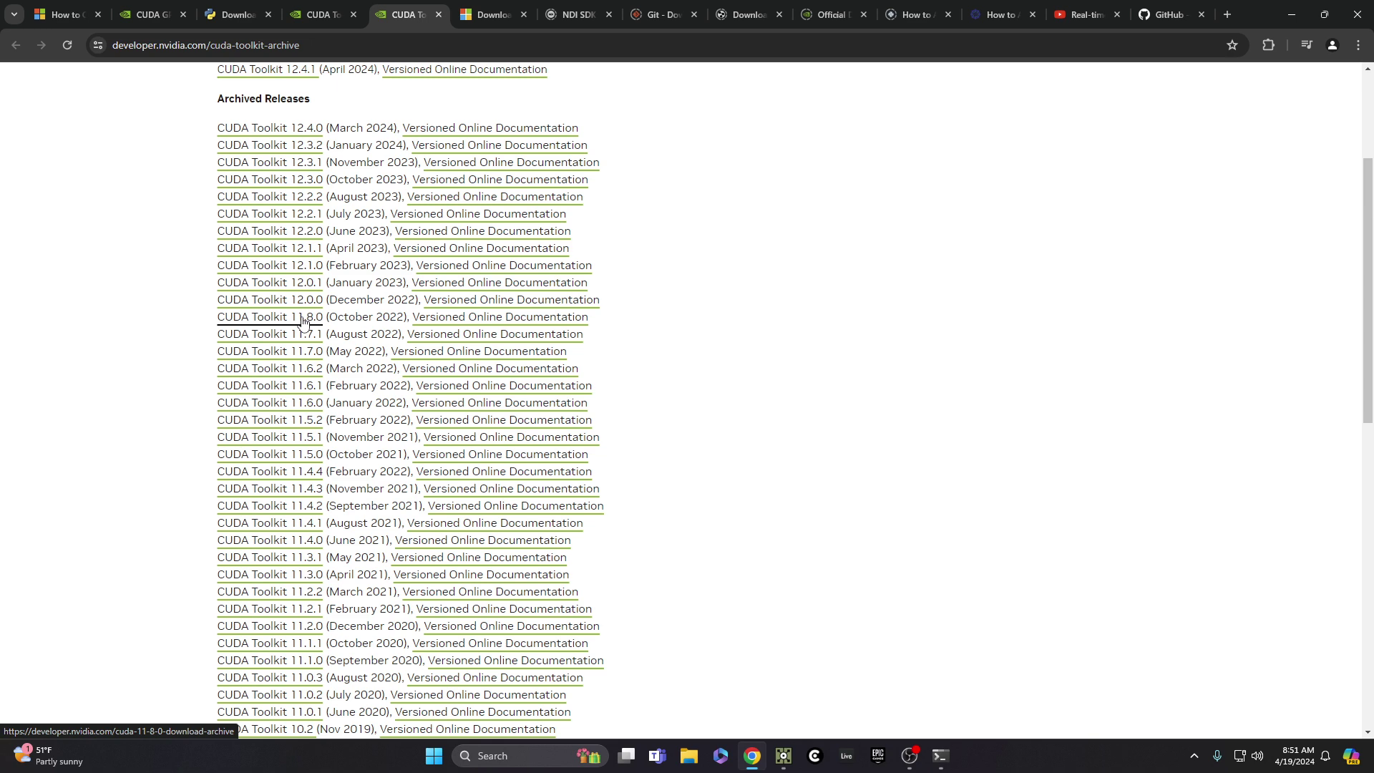
Start the free download of Visual Studio 2022 Community.
click(492, 16)
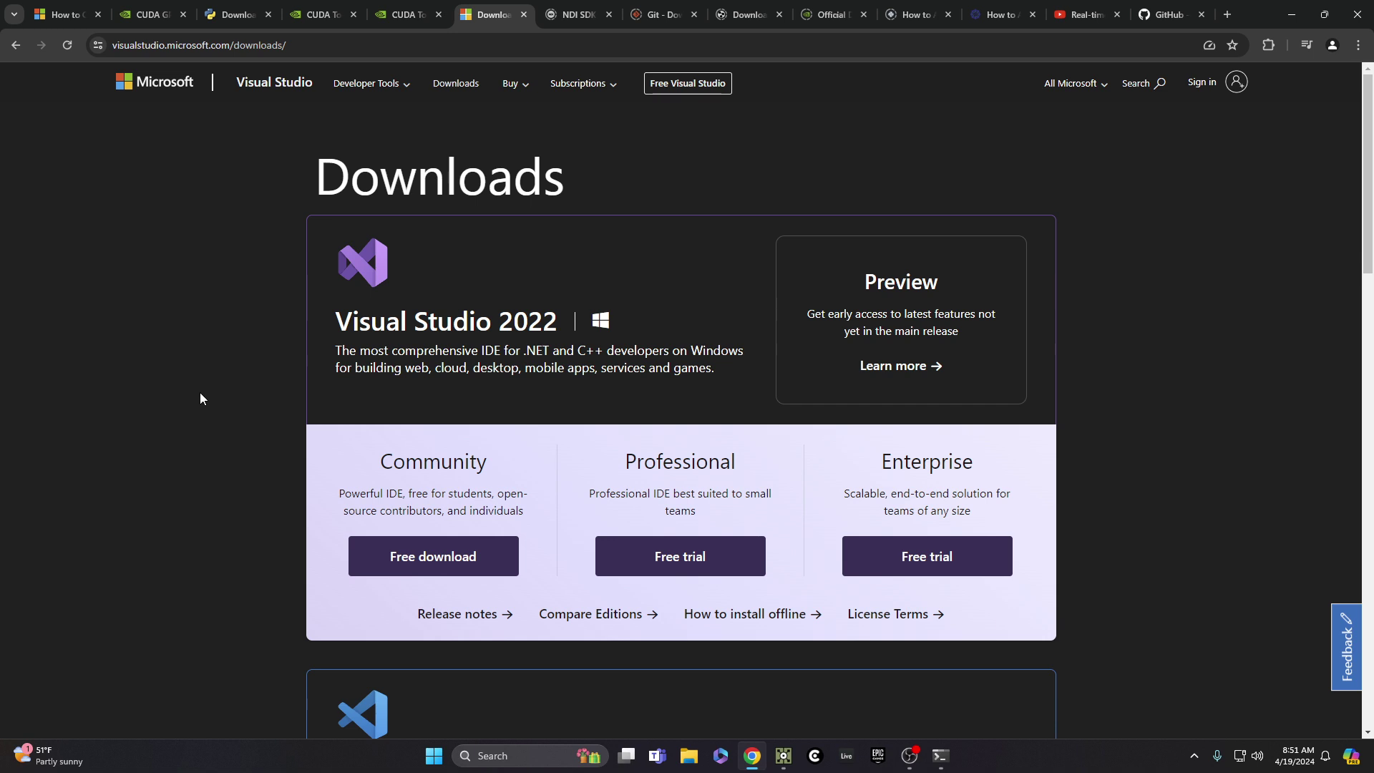
scroll(221, 387, down, 2)
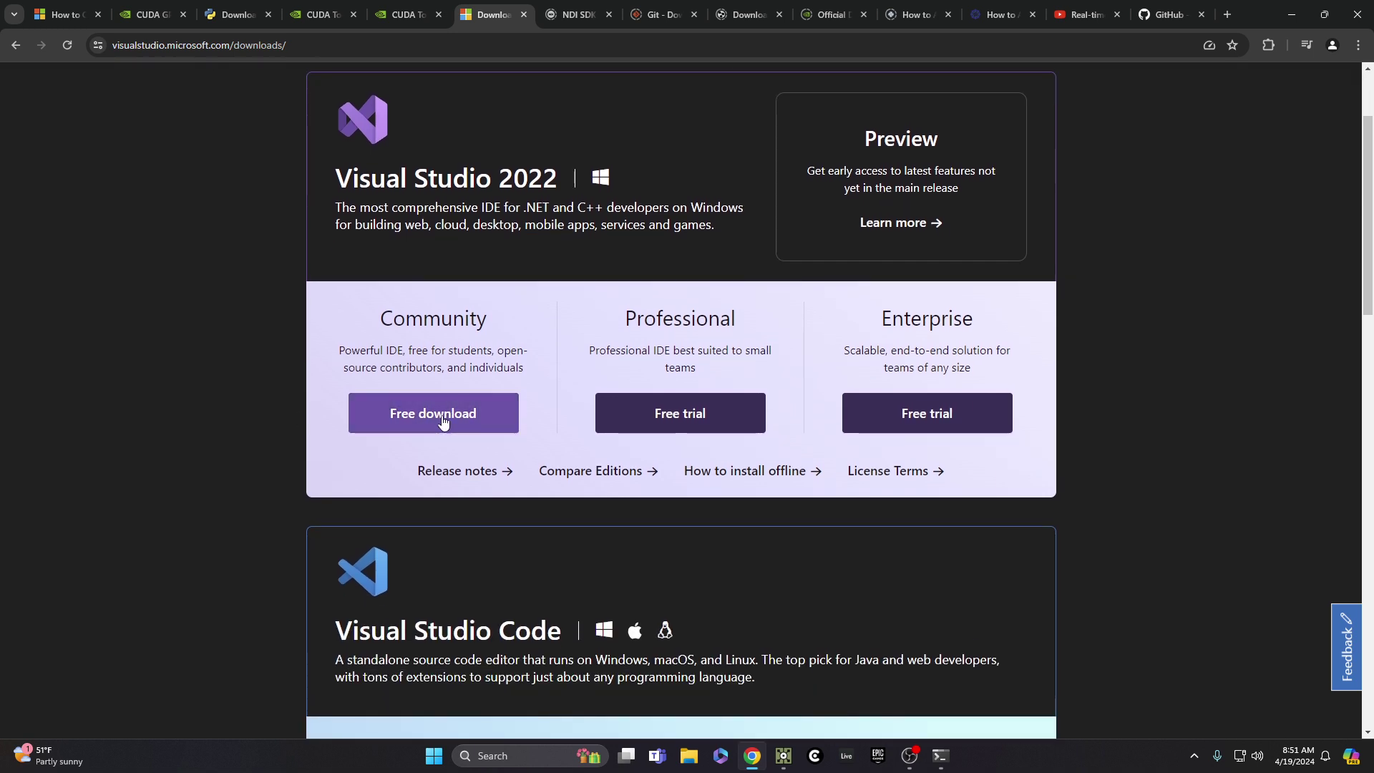
click(440, 421)
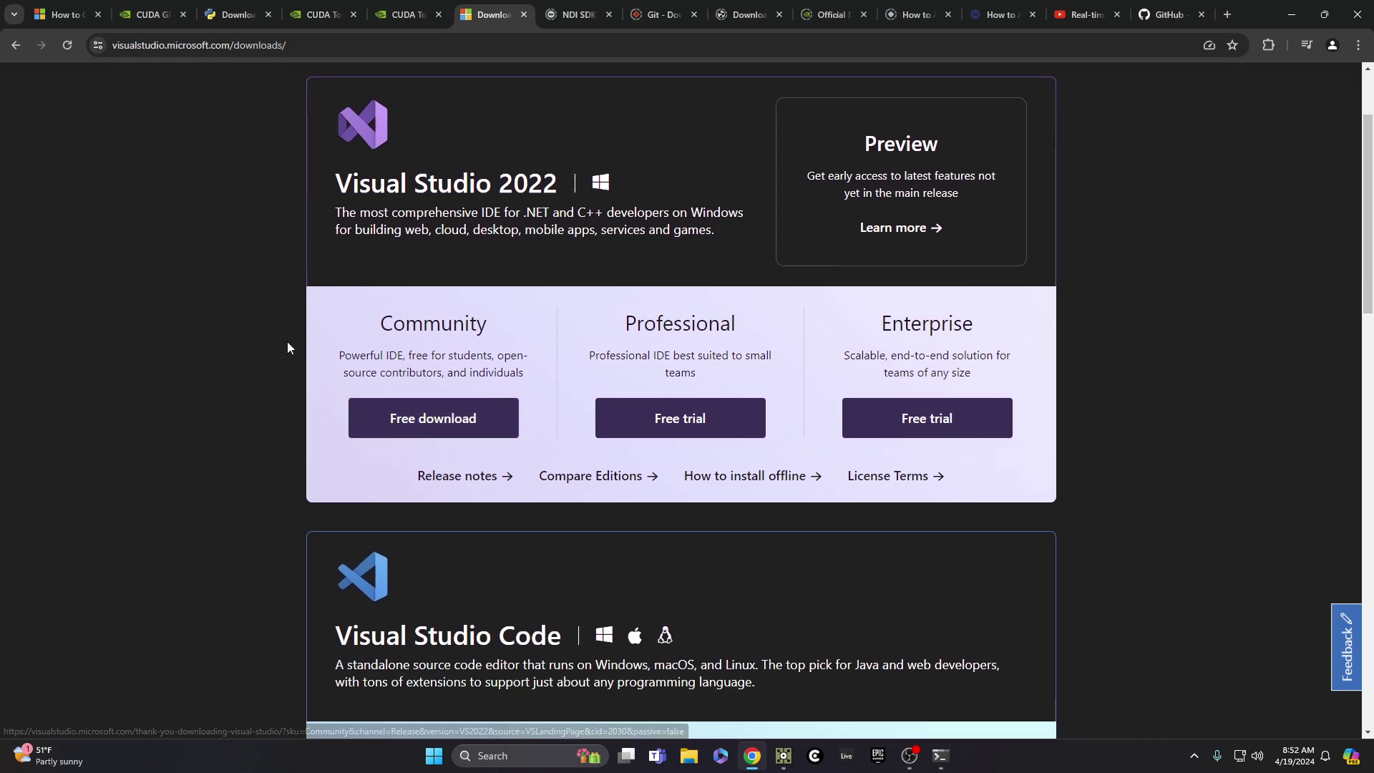
scroll(279, 344, up, 3)
scroll(281, 365, down, 3)
scroll(281, 362, up, 2)
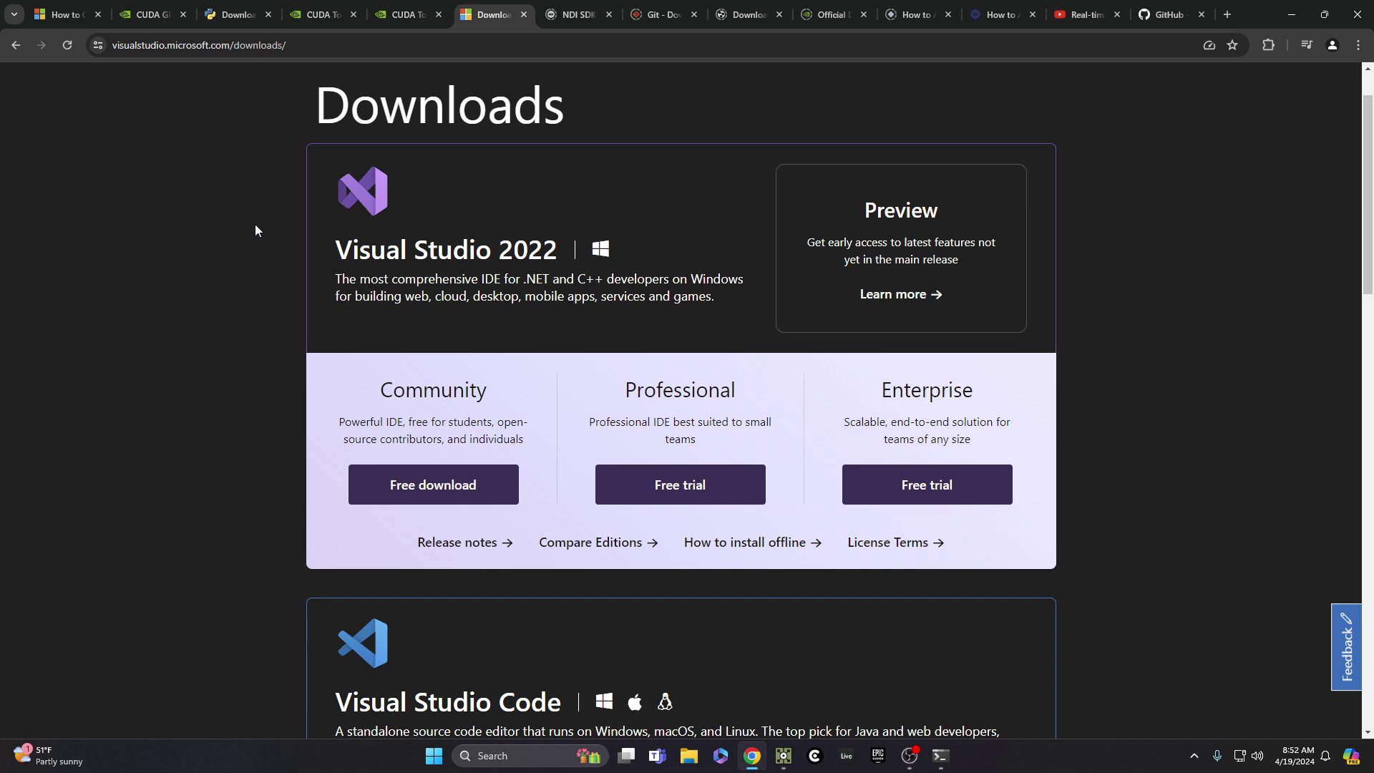
Show the NDI SDK download form and scroll to its reCAPTCHA and Submit button.
click(581, 19)
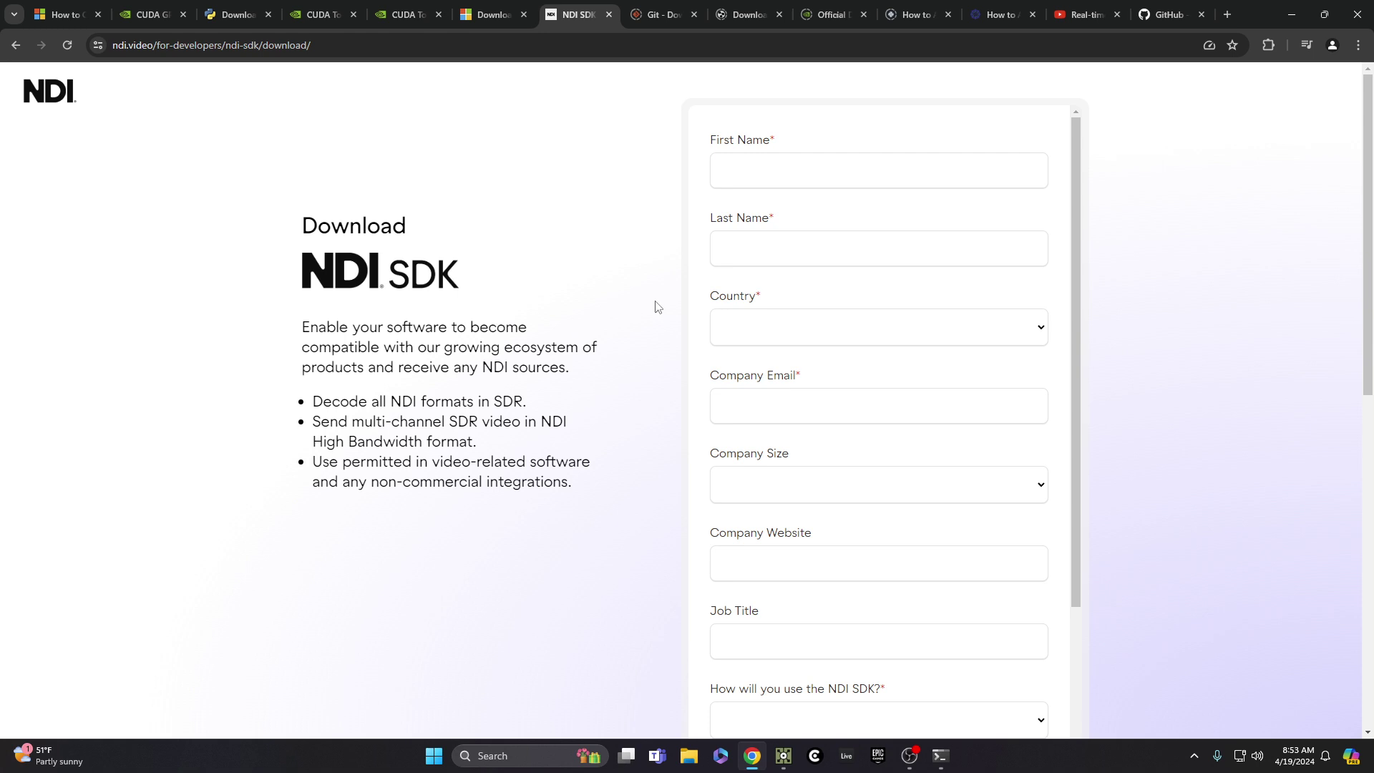
key(alt+Tab)
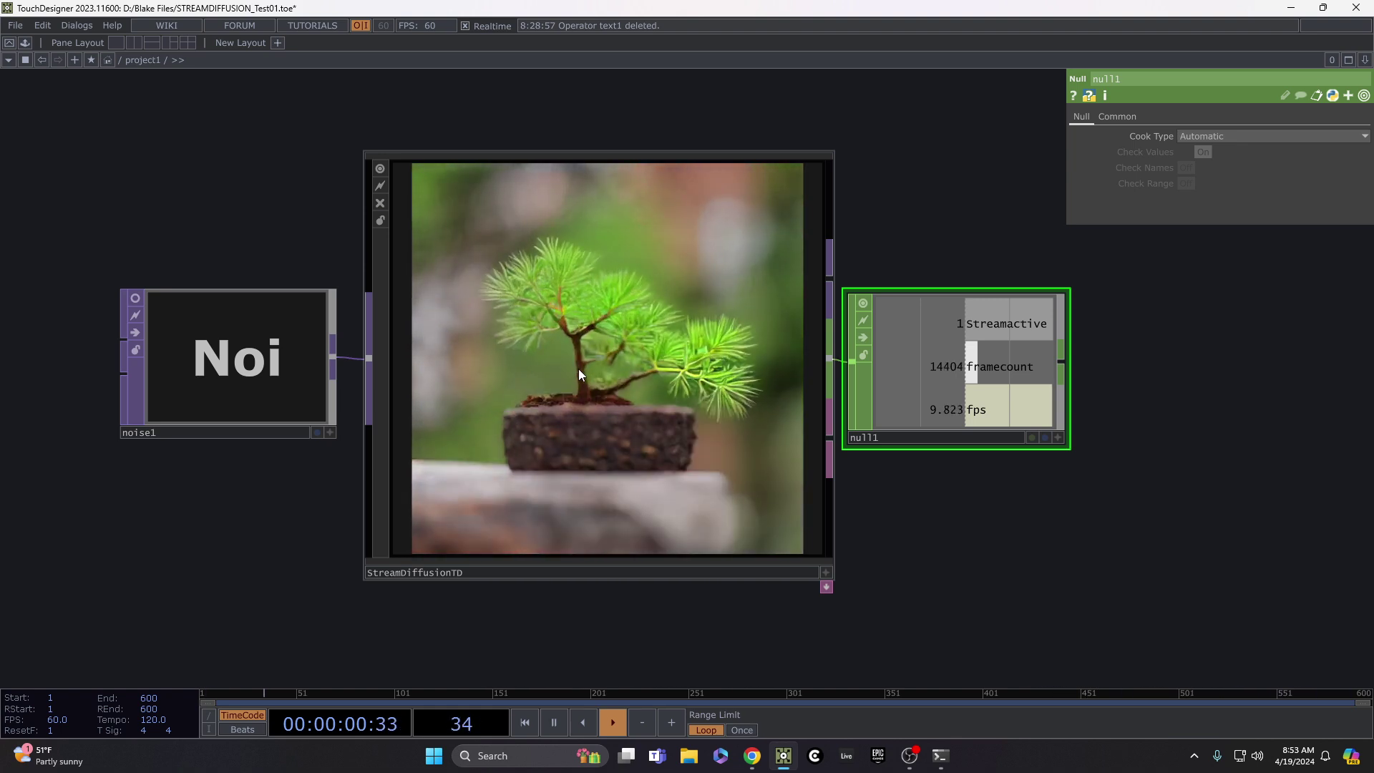
key(alt+Tab)
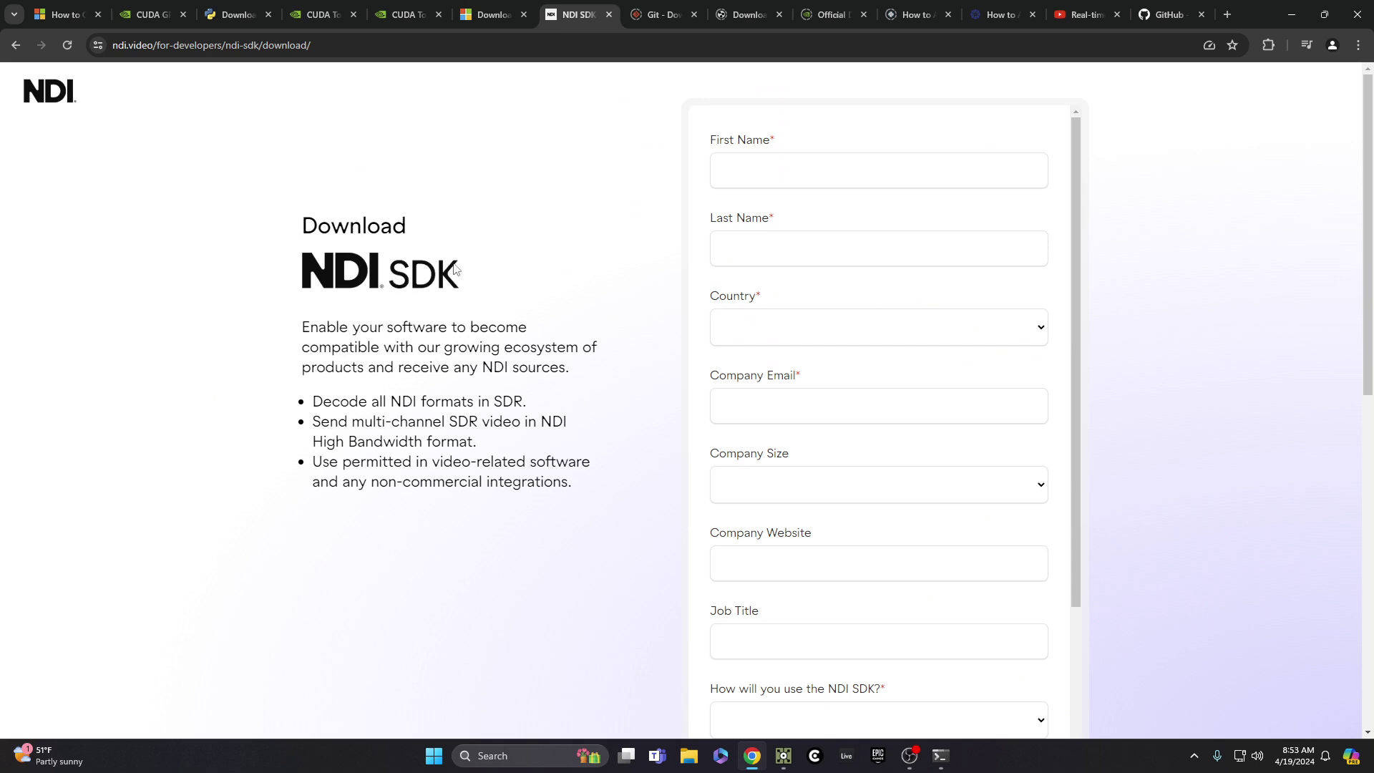
scroll(715, 236, down, 1)
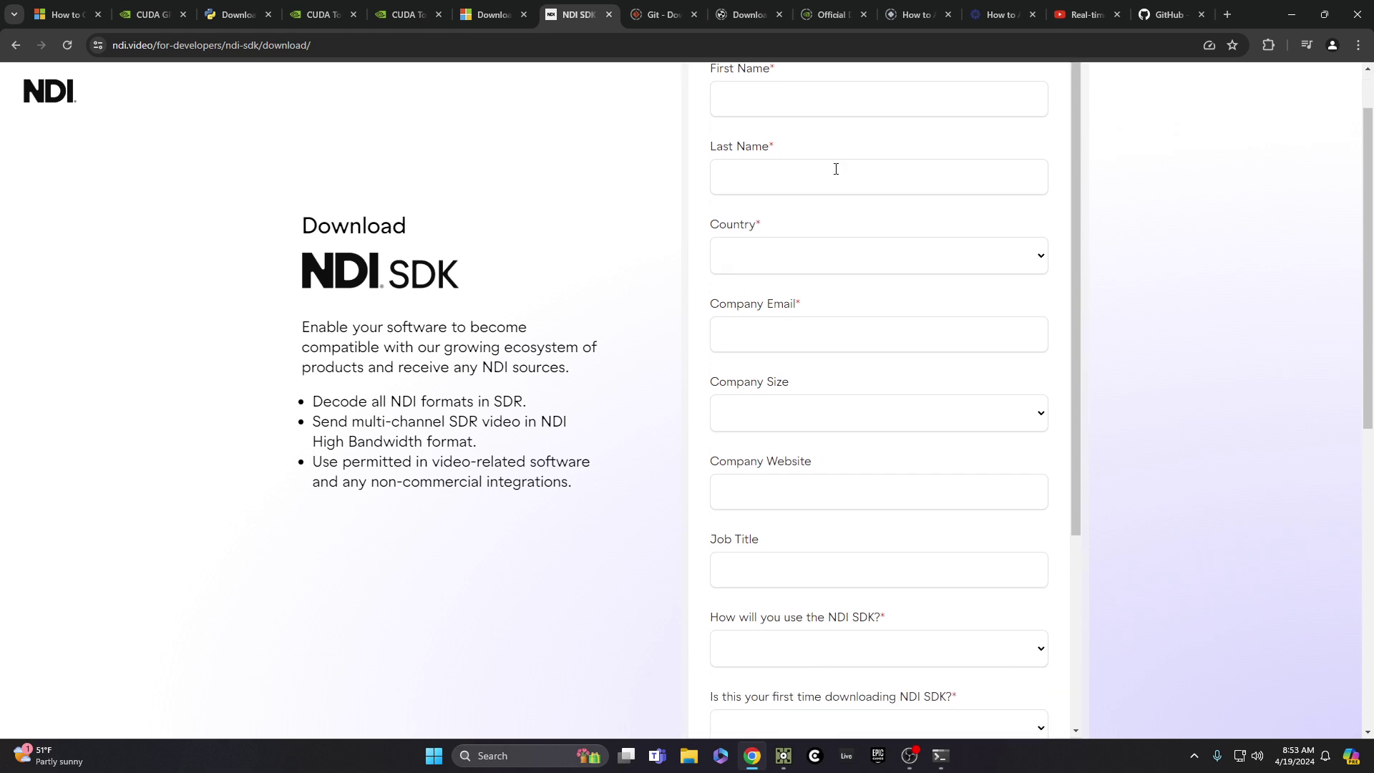
scroll(749, 430, down, 4)
scroll(904, 565, up, 4)
scroll(823, 223, up, 1)
scroll(781, 514, down, 5)
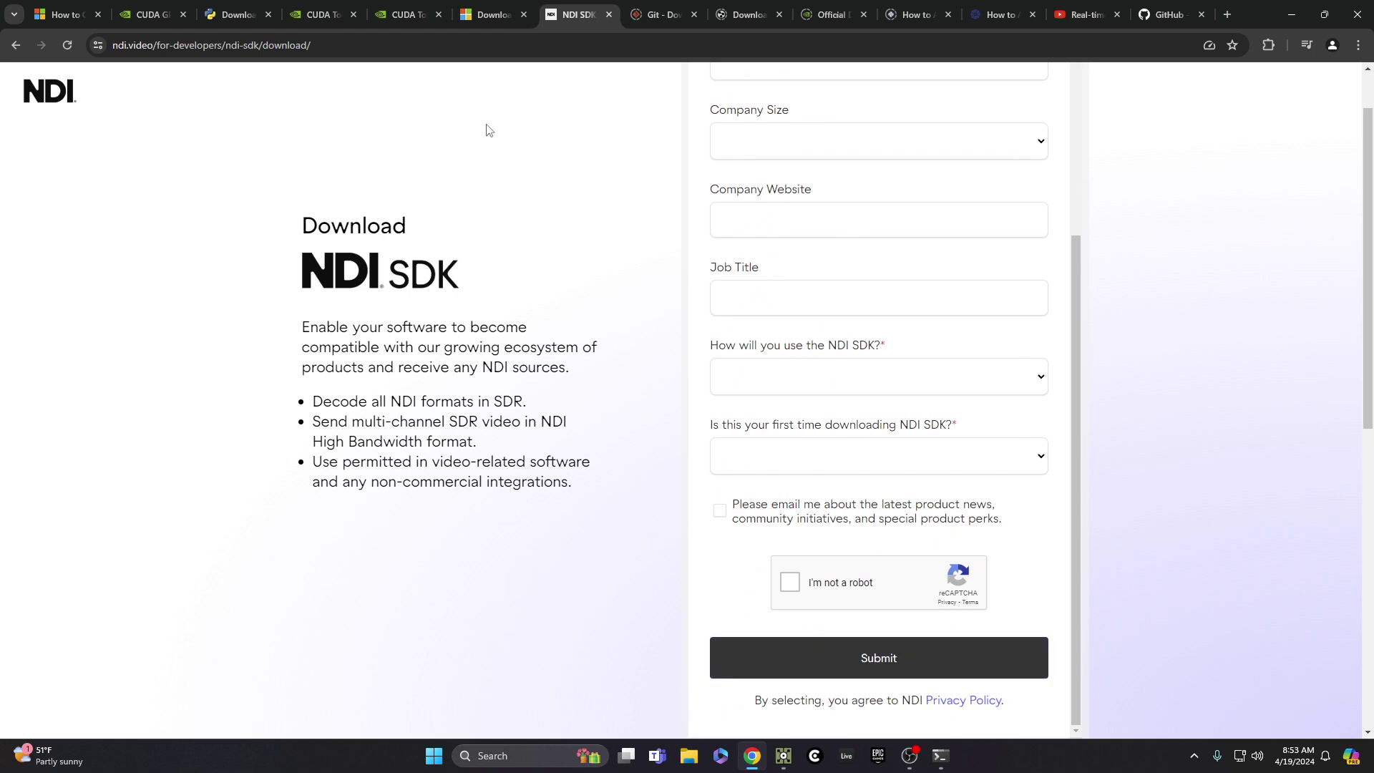
Review the Git for Windows 2.44.0 download page, then bring up the Python-to-PATH guide.
click(664, 13)
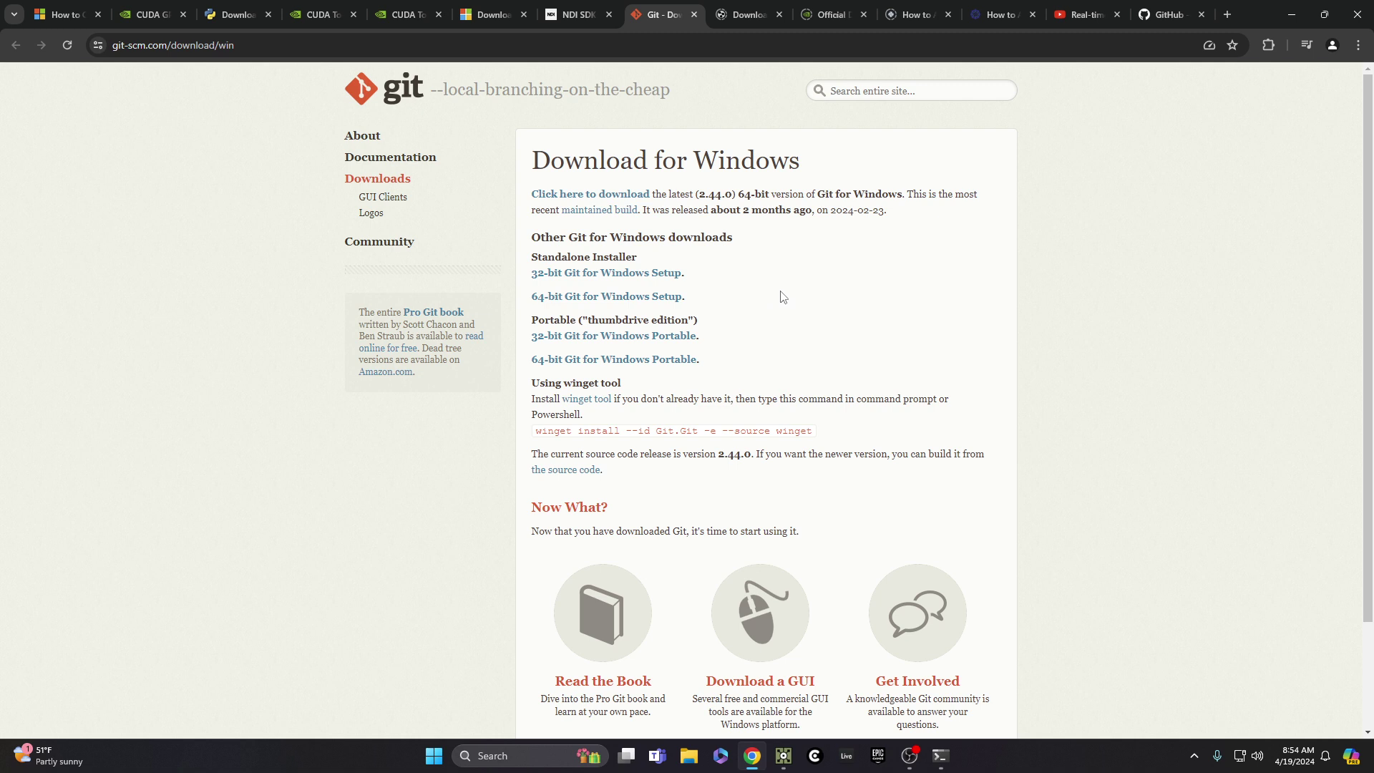
click(762, 16)
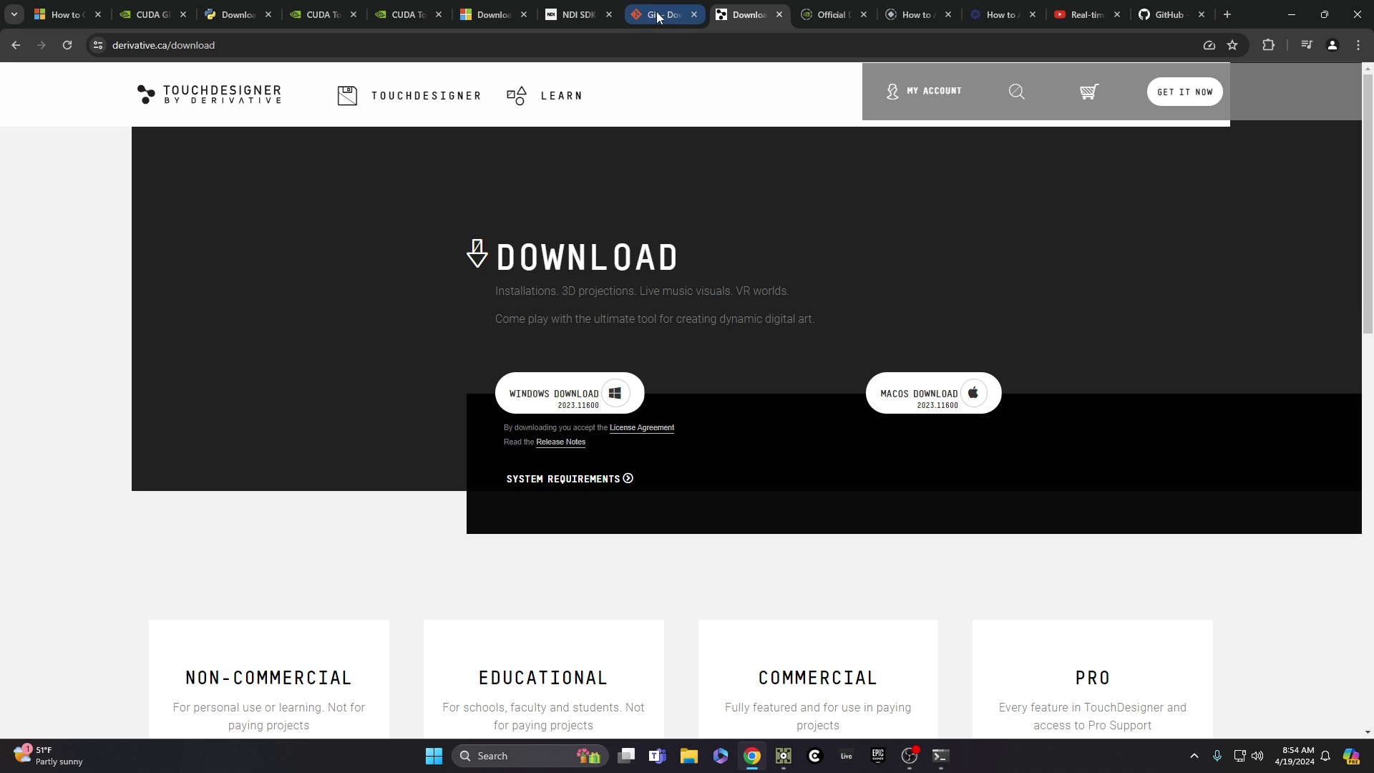
click(658, 16)
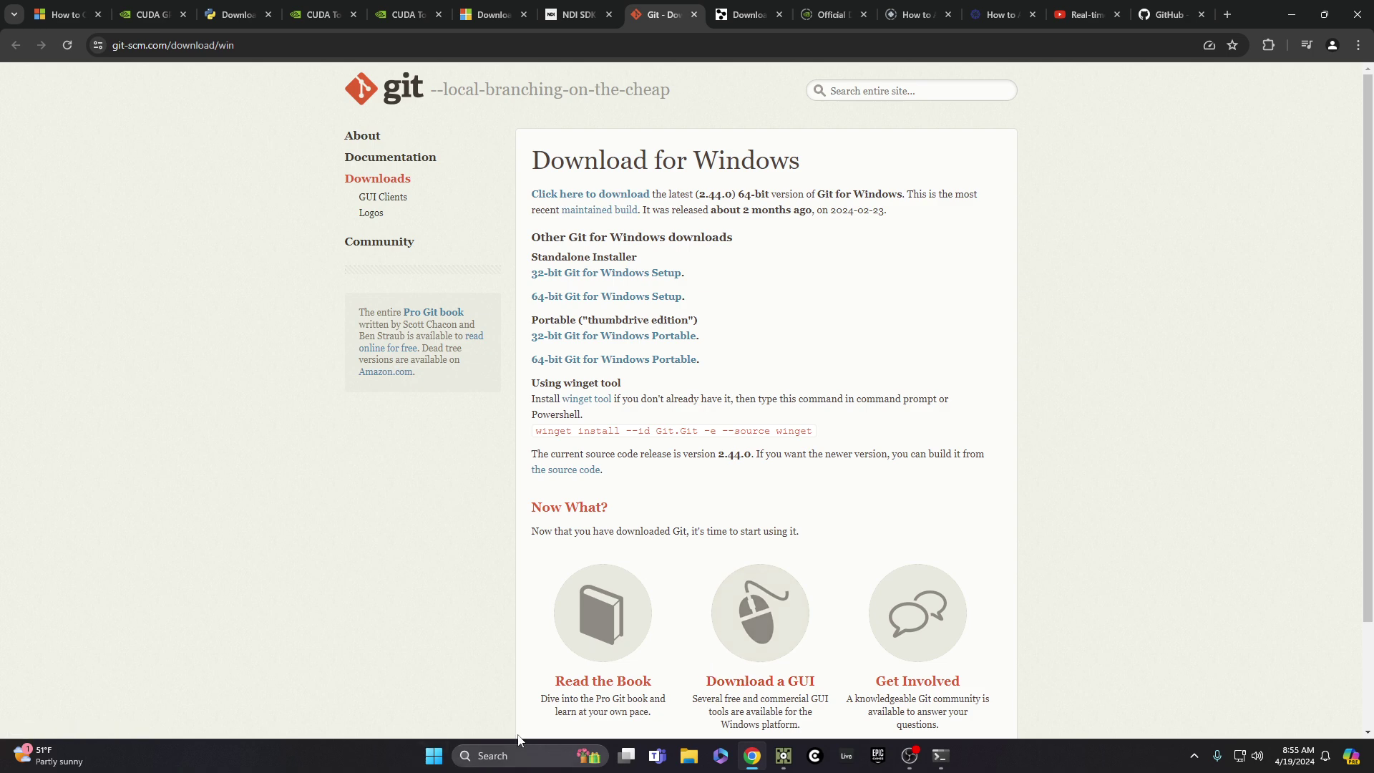
click(920, 15)
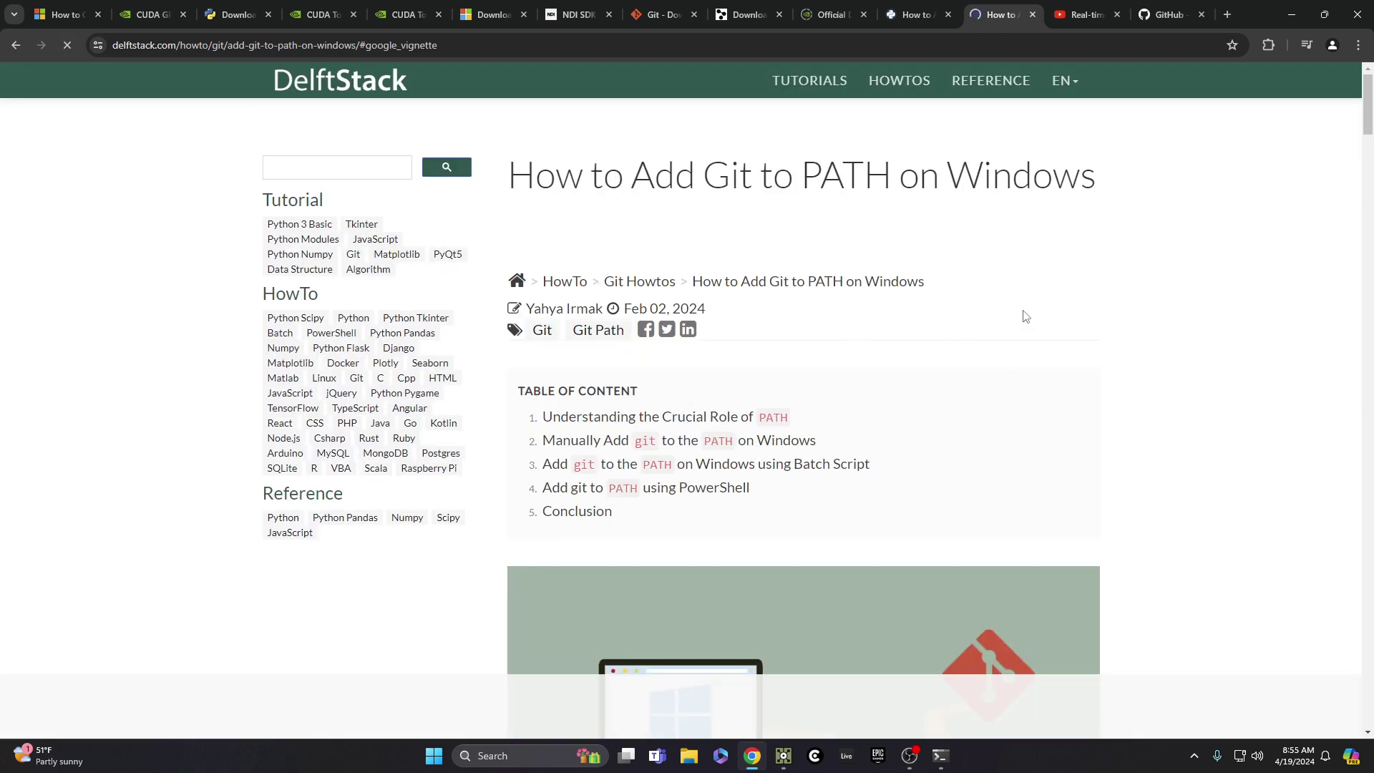
Scroll the DelftStack Git PATH article to 'Step 1: Navigate to the System Properties on Windows'.
click(1079, 15)
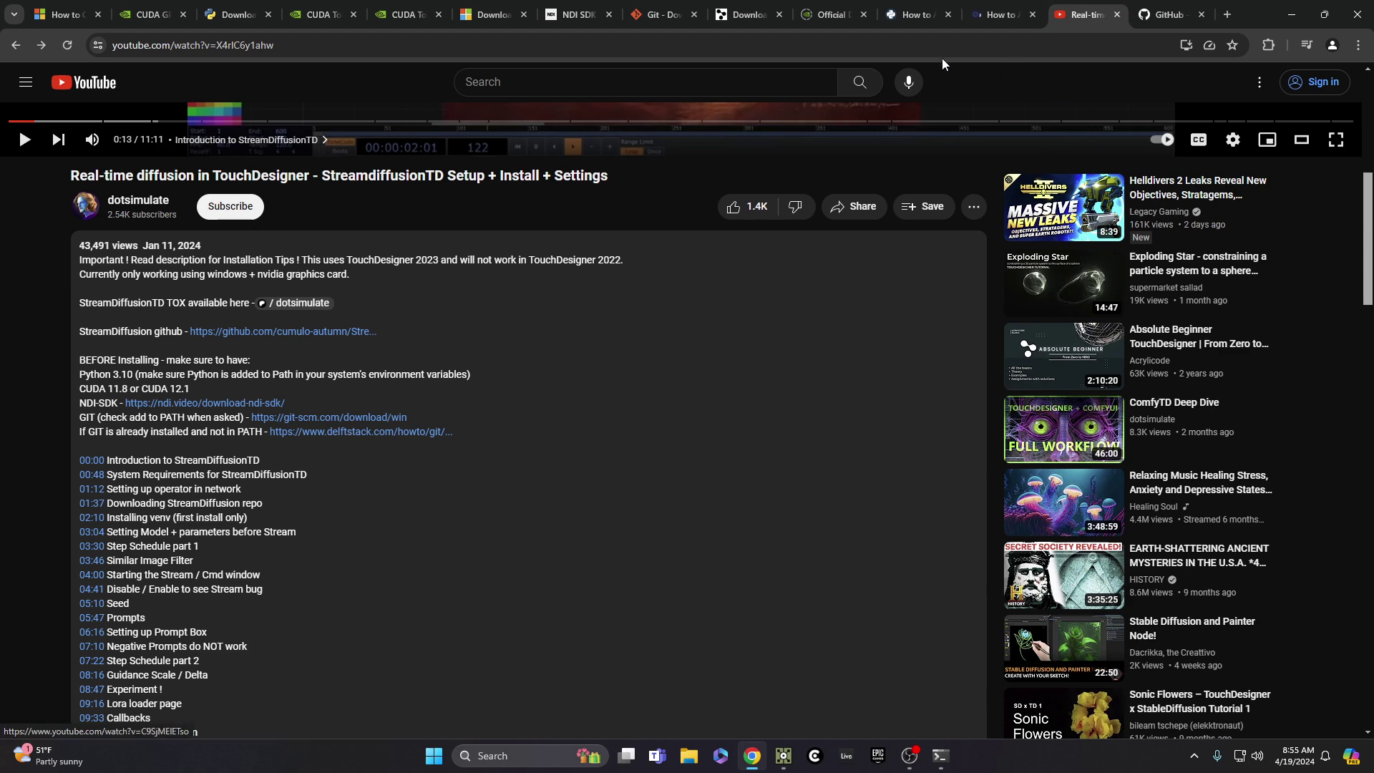
click(999, 17)
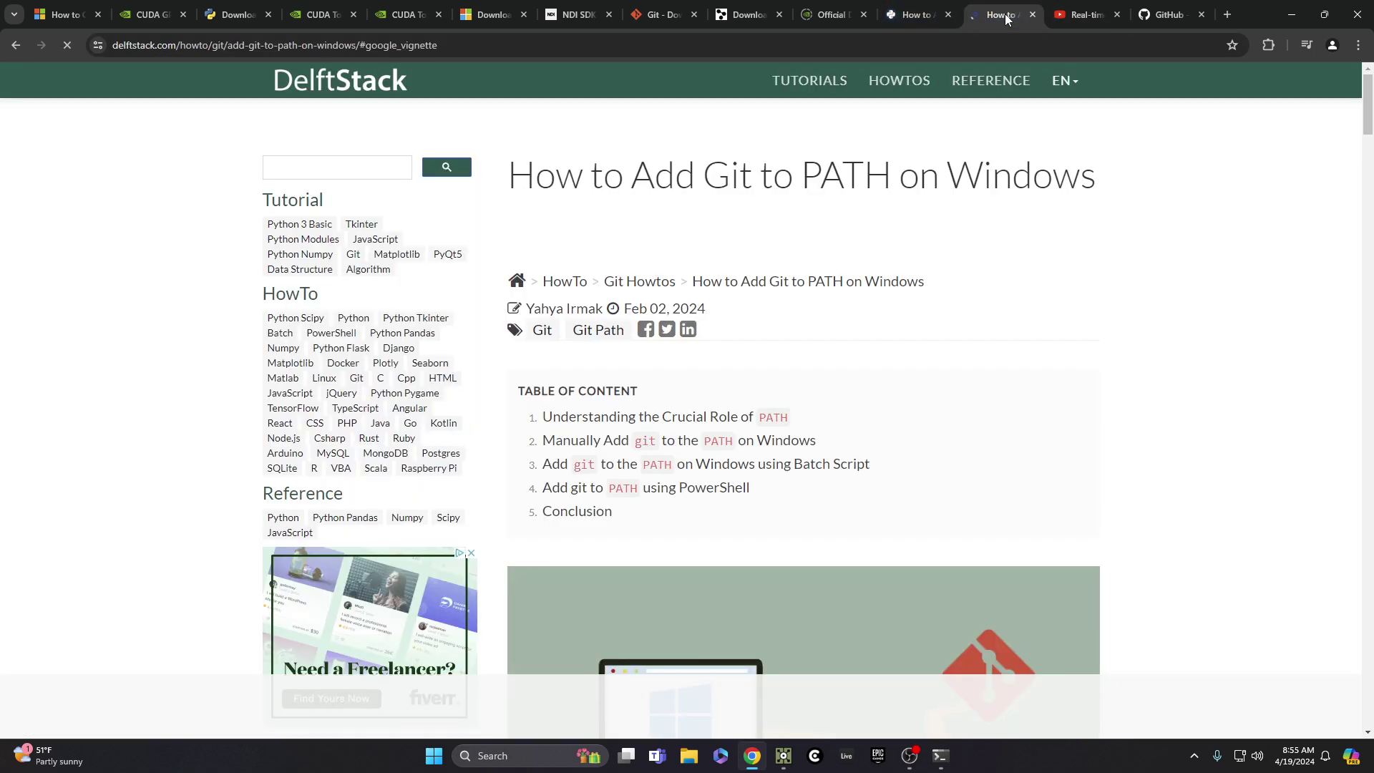
click(915, 14)
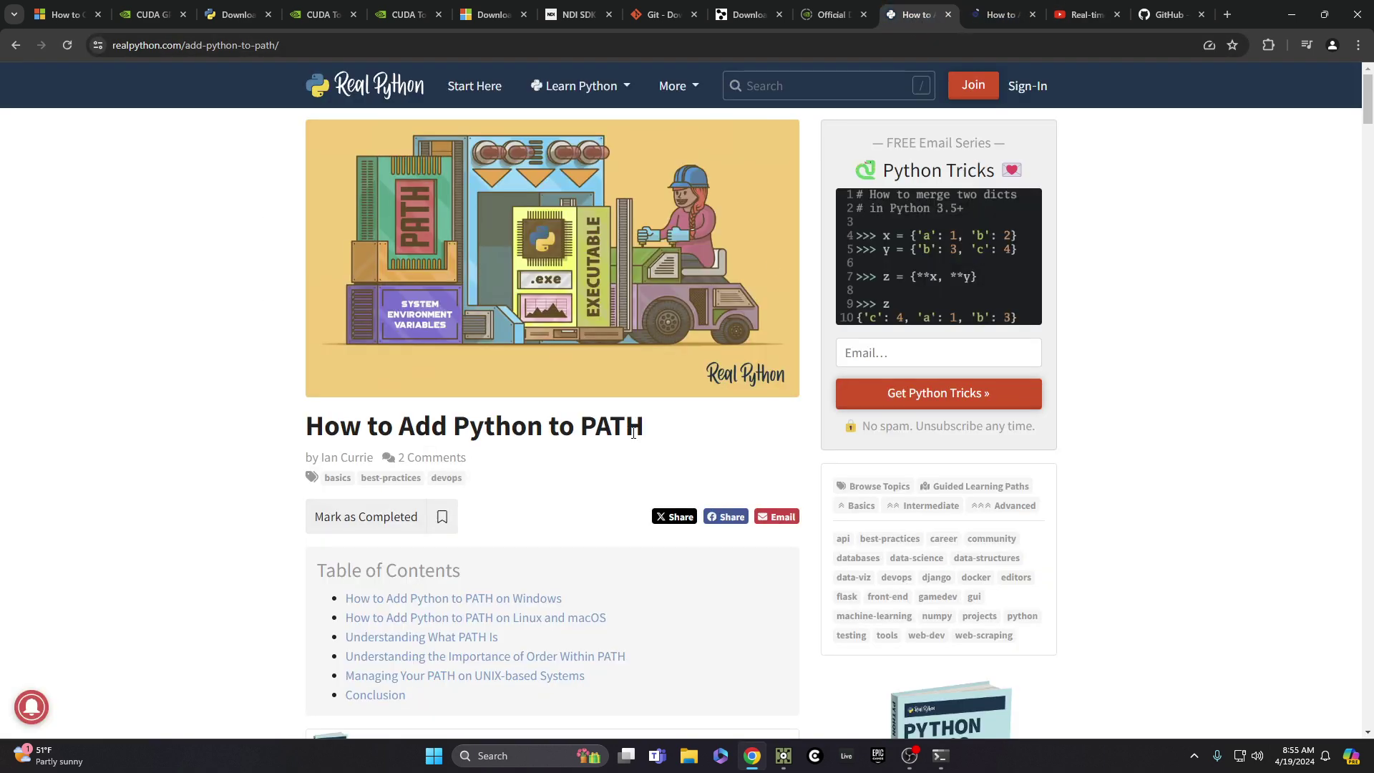
click(1003, 19)
scroll(887, 397, down, 3)
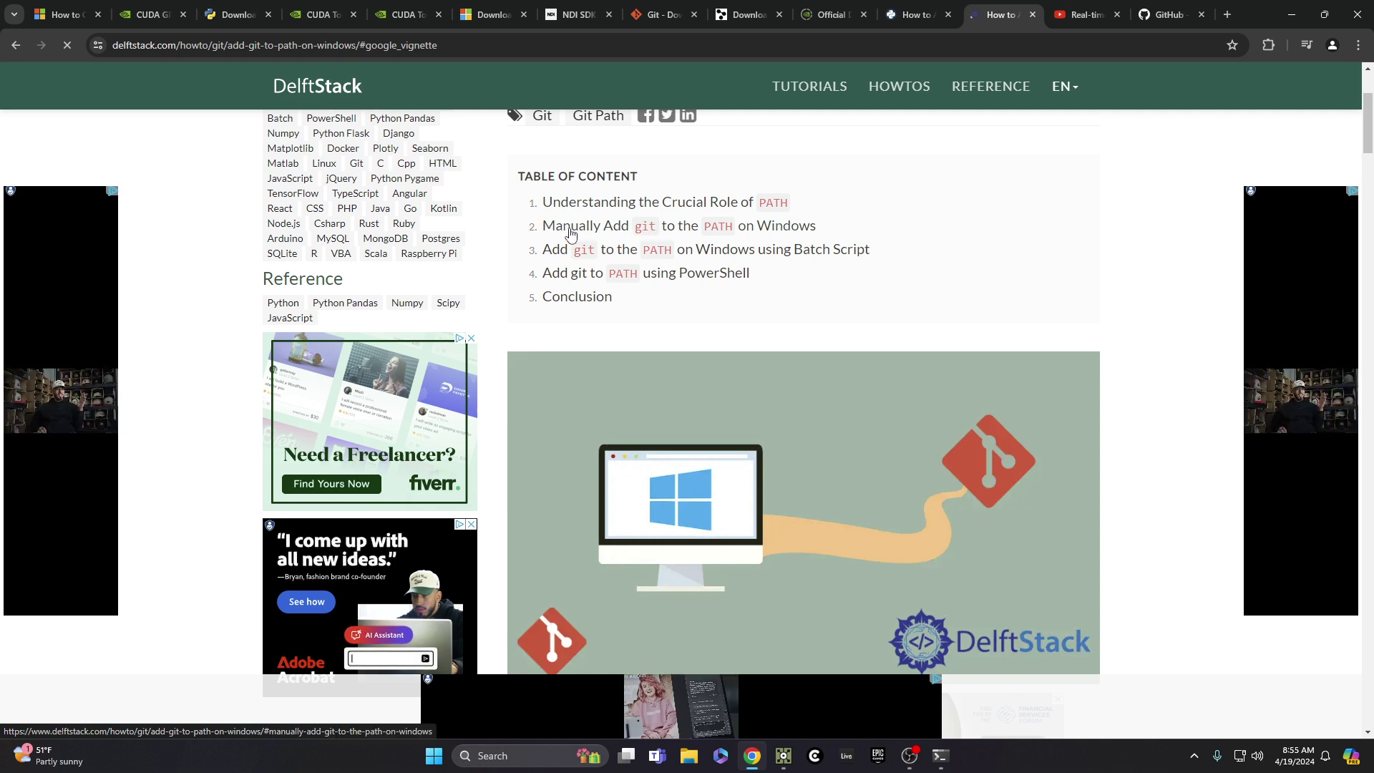
scroll(959, 309, down, 4)
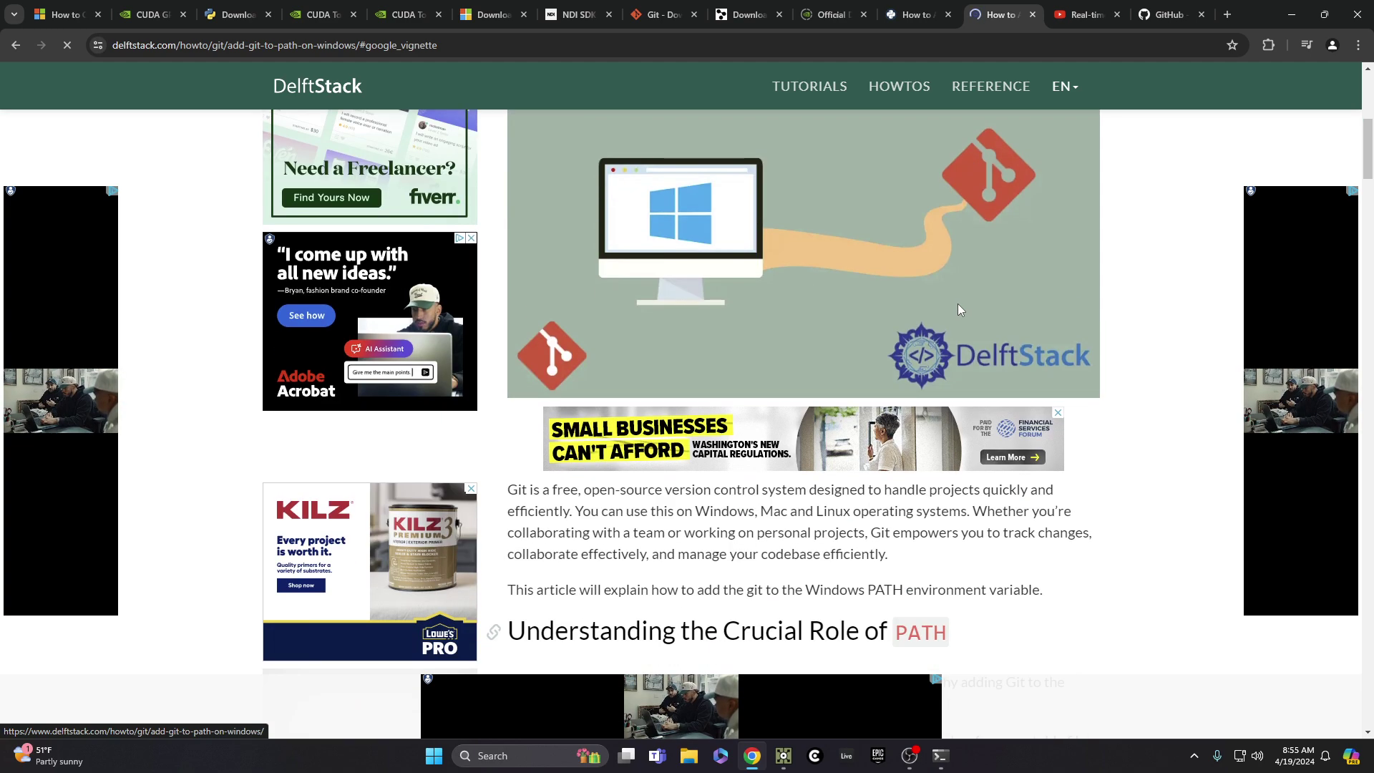
scroll(959, 309, down, 10)
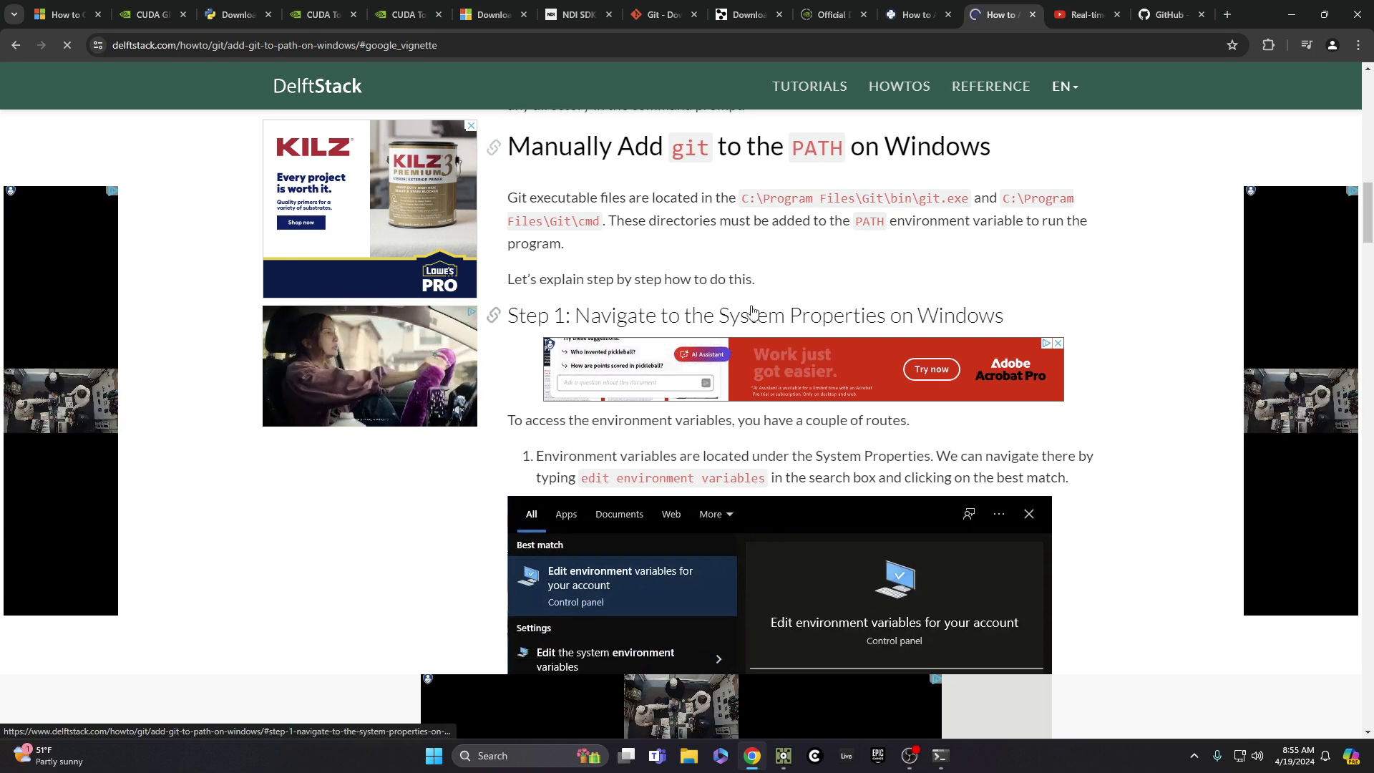
scroll(751, 309, down, 2)
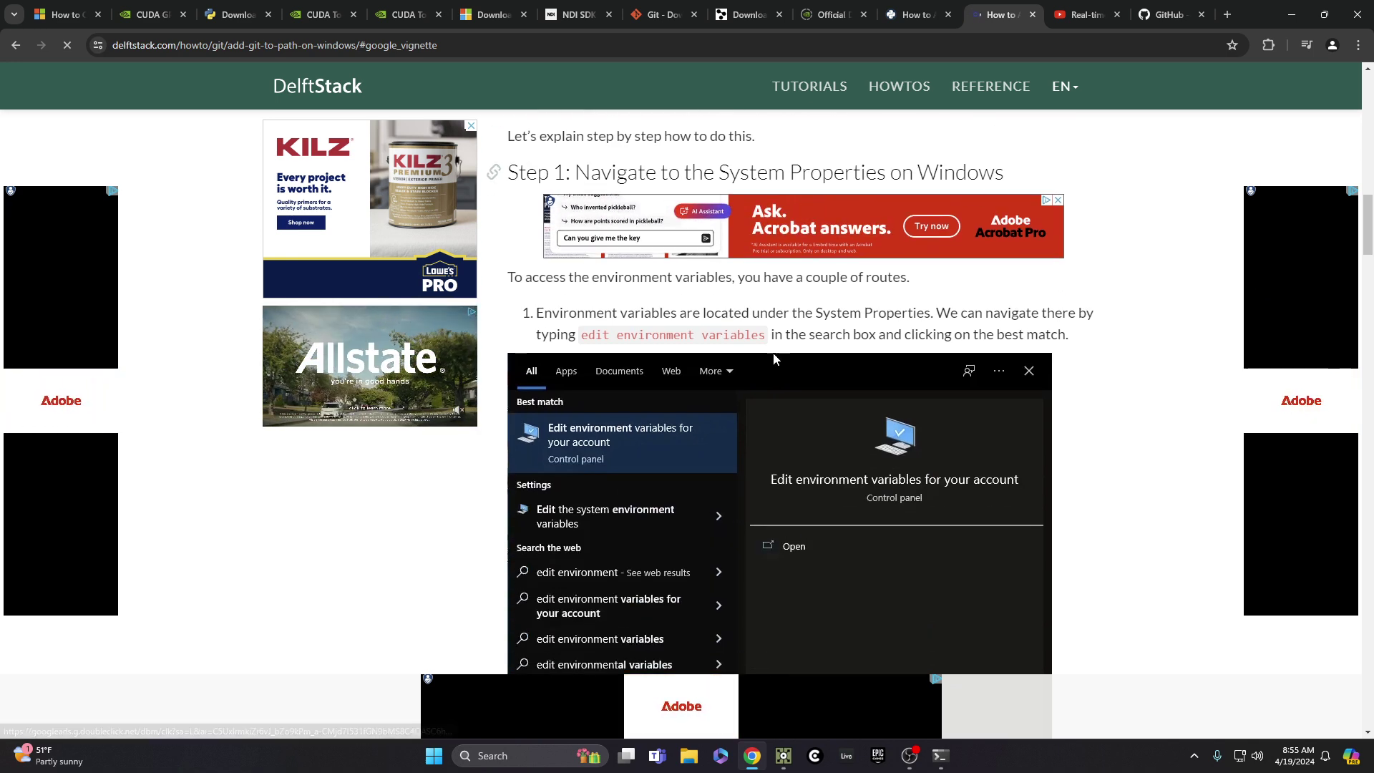
Search 'environment' and open the Environment Variables window from System Properties.
click(494, 757)
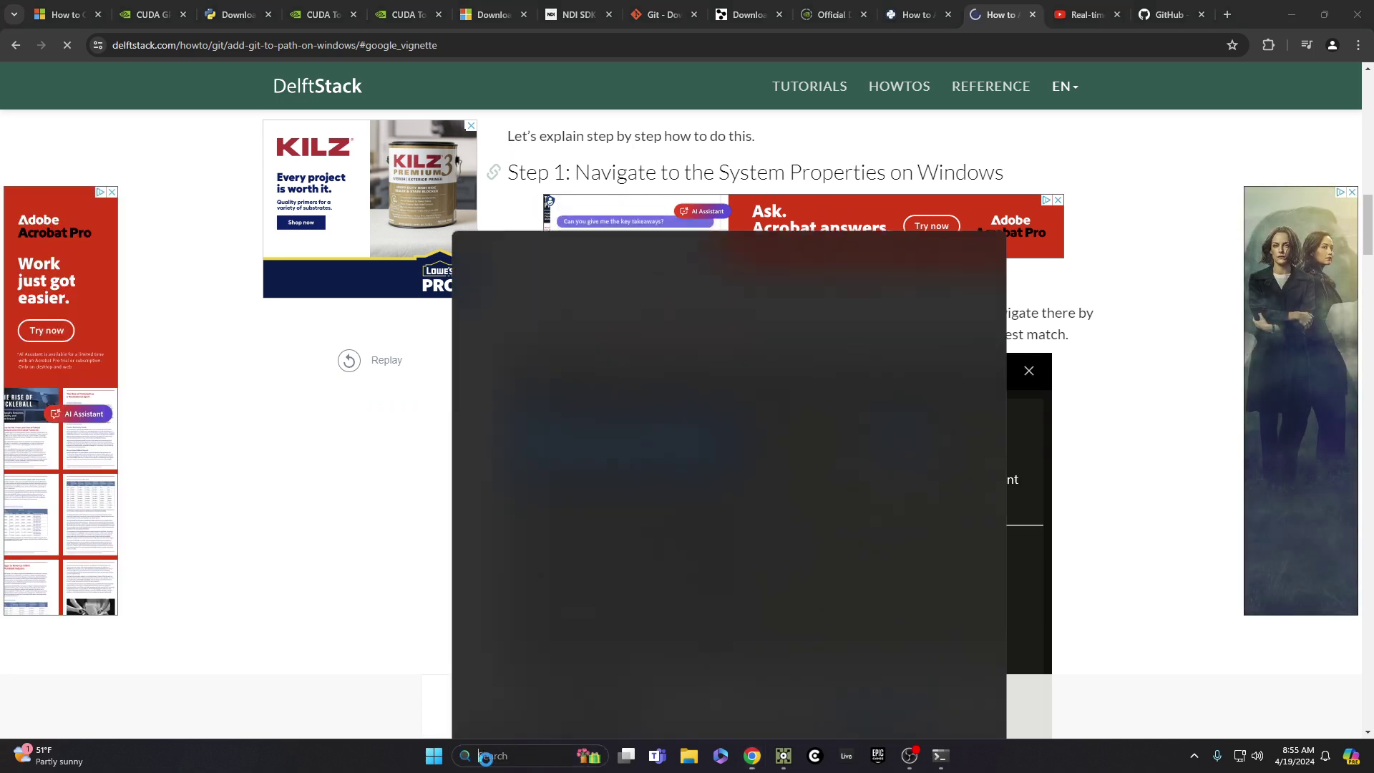
text(en)
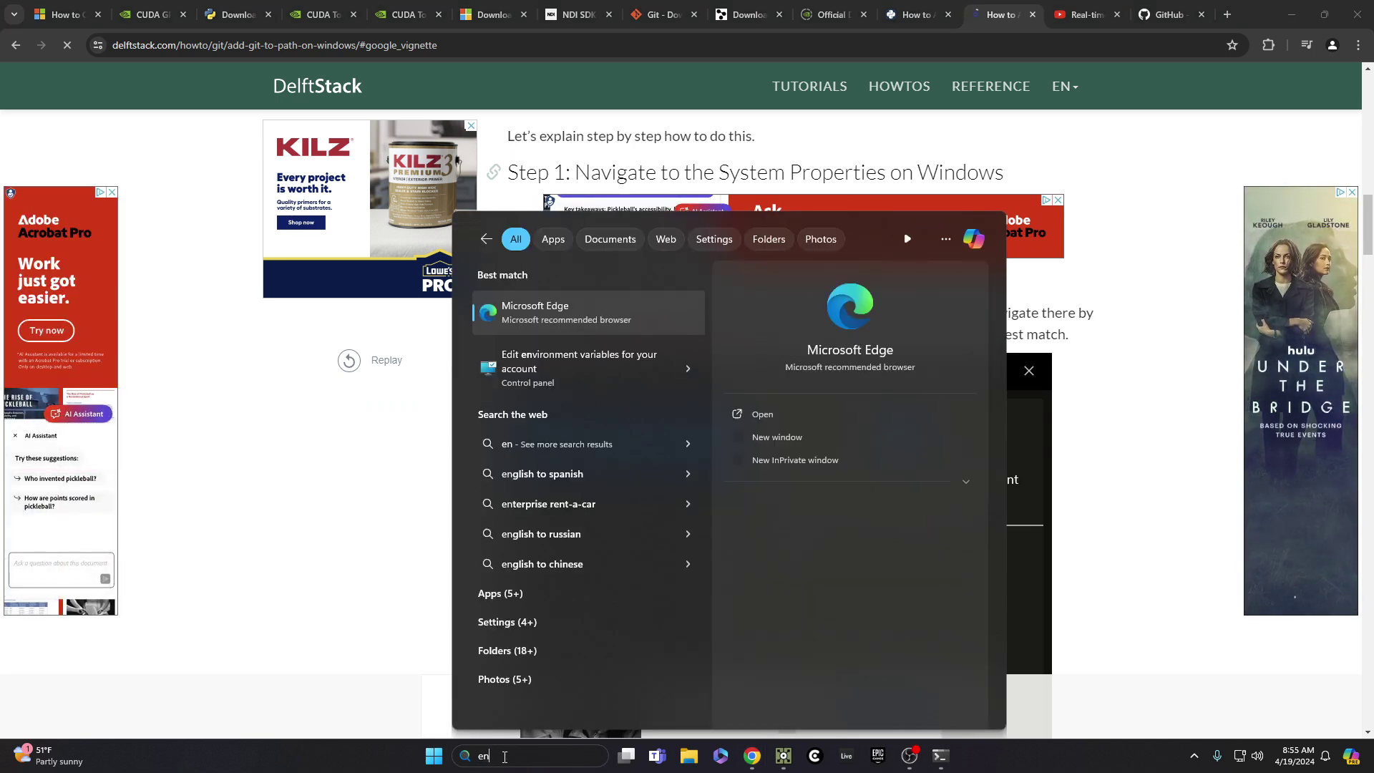
text(vironment)
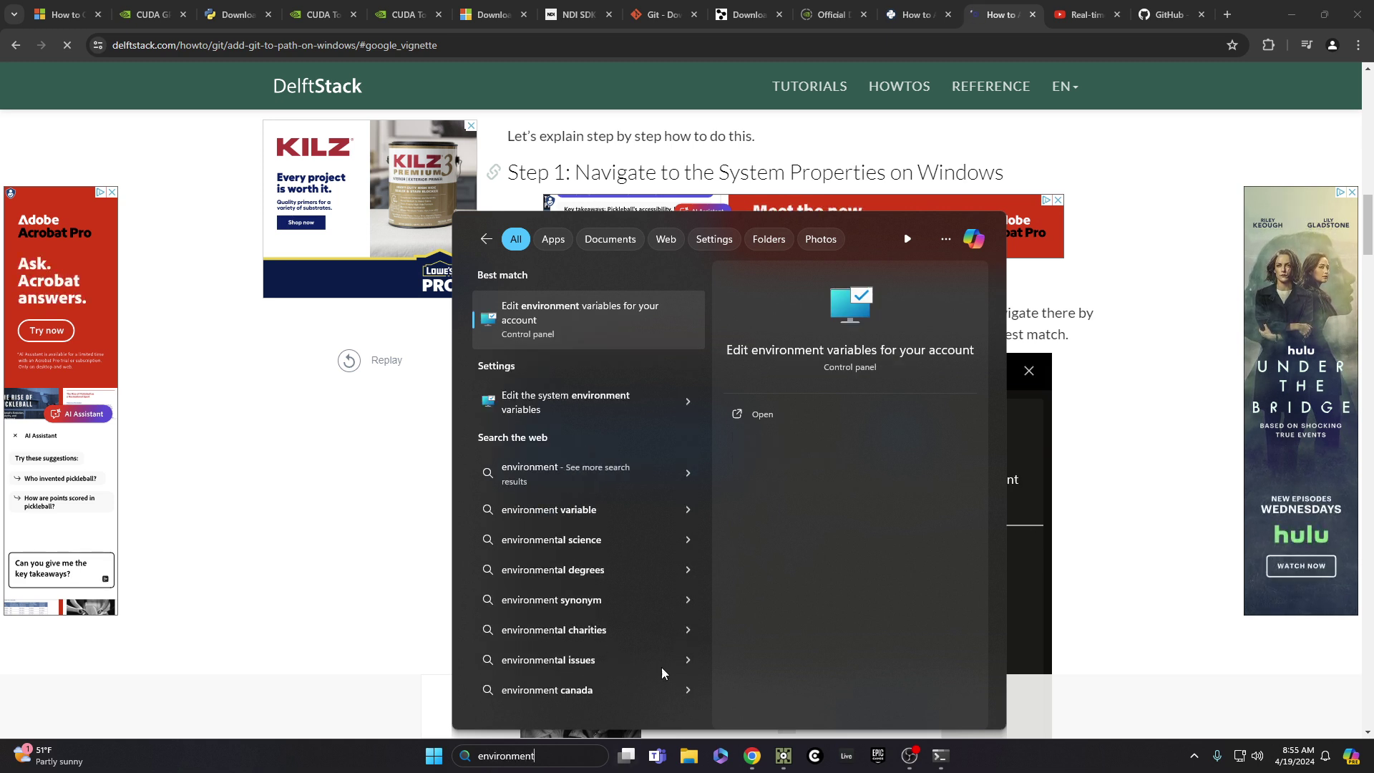
click(553, 401)
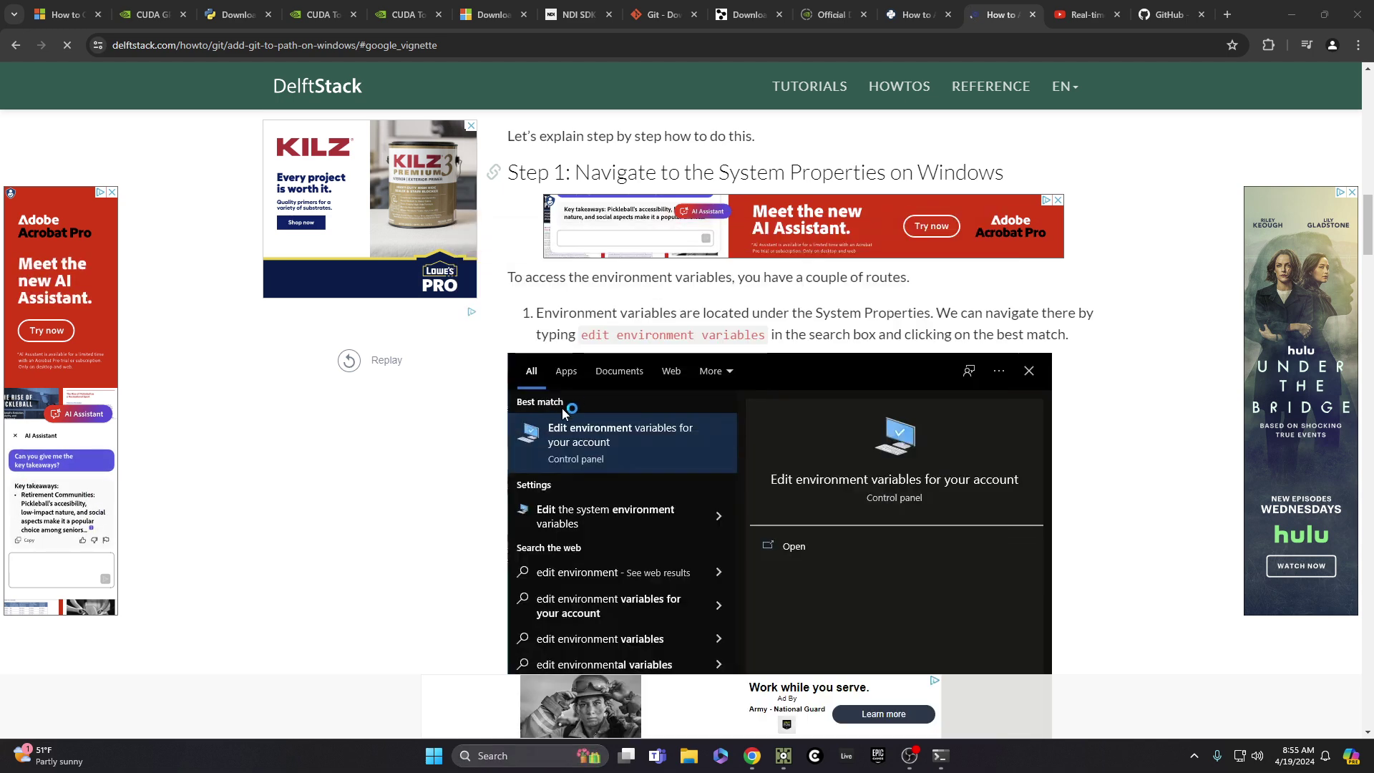
drag(230, 48, 662, 162)
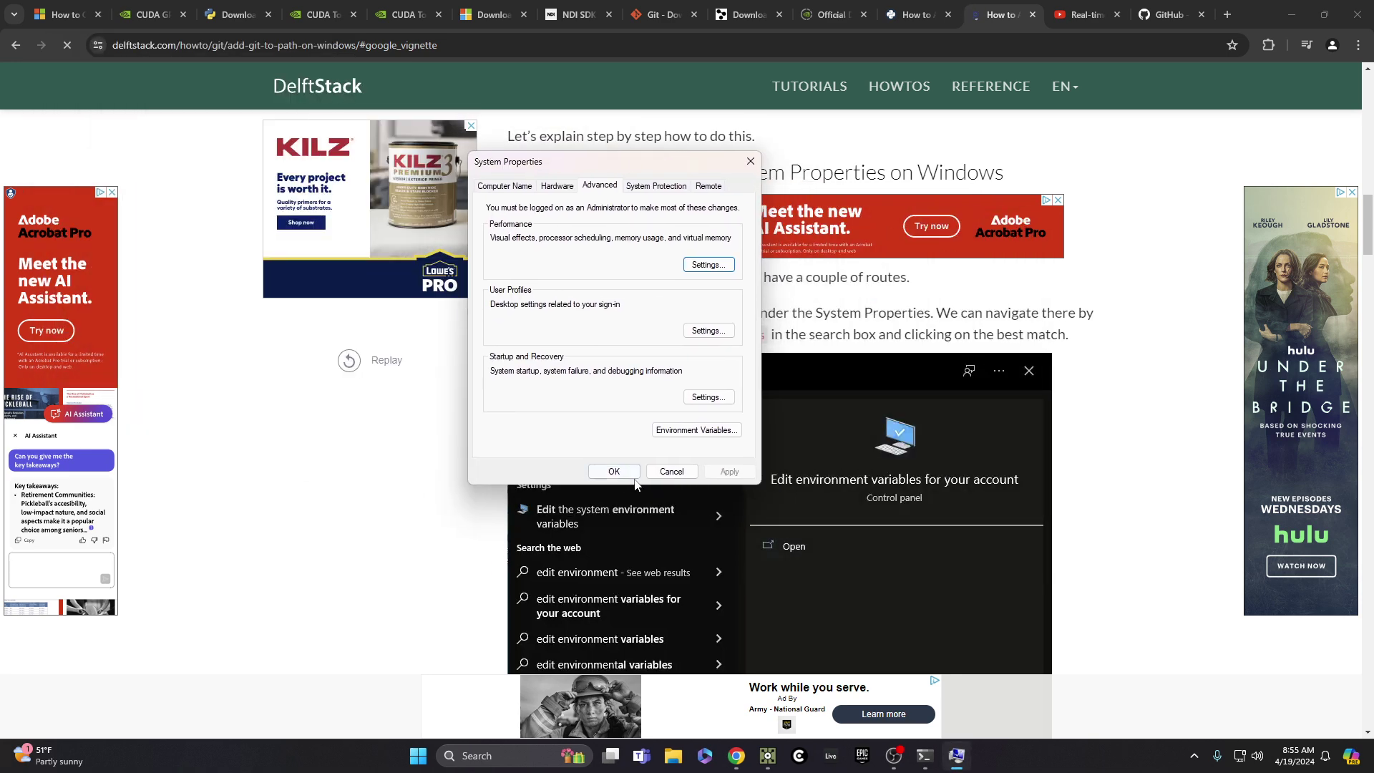
click(687, 432)
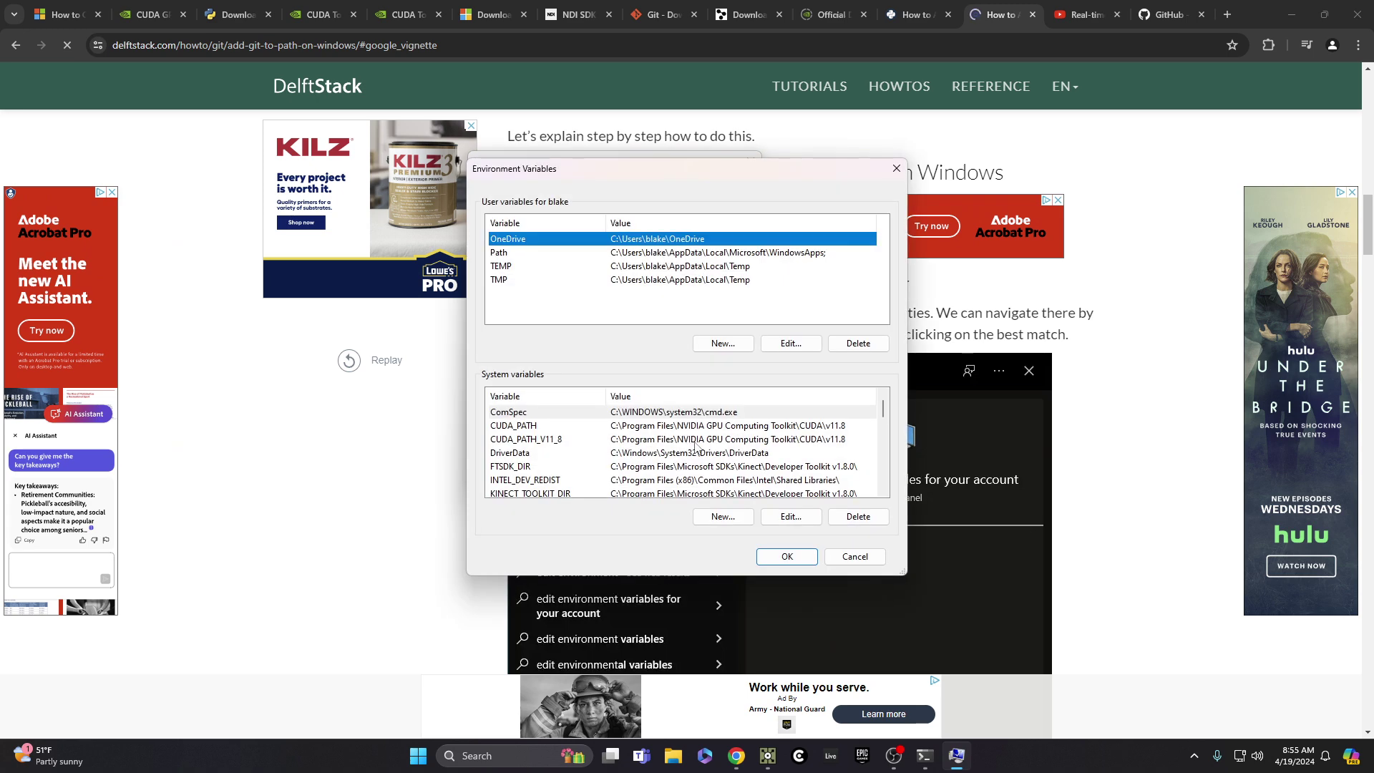
drag(614, 179, 591, 91)
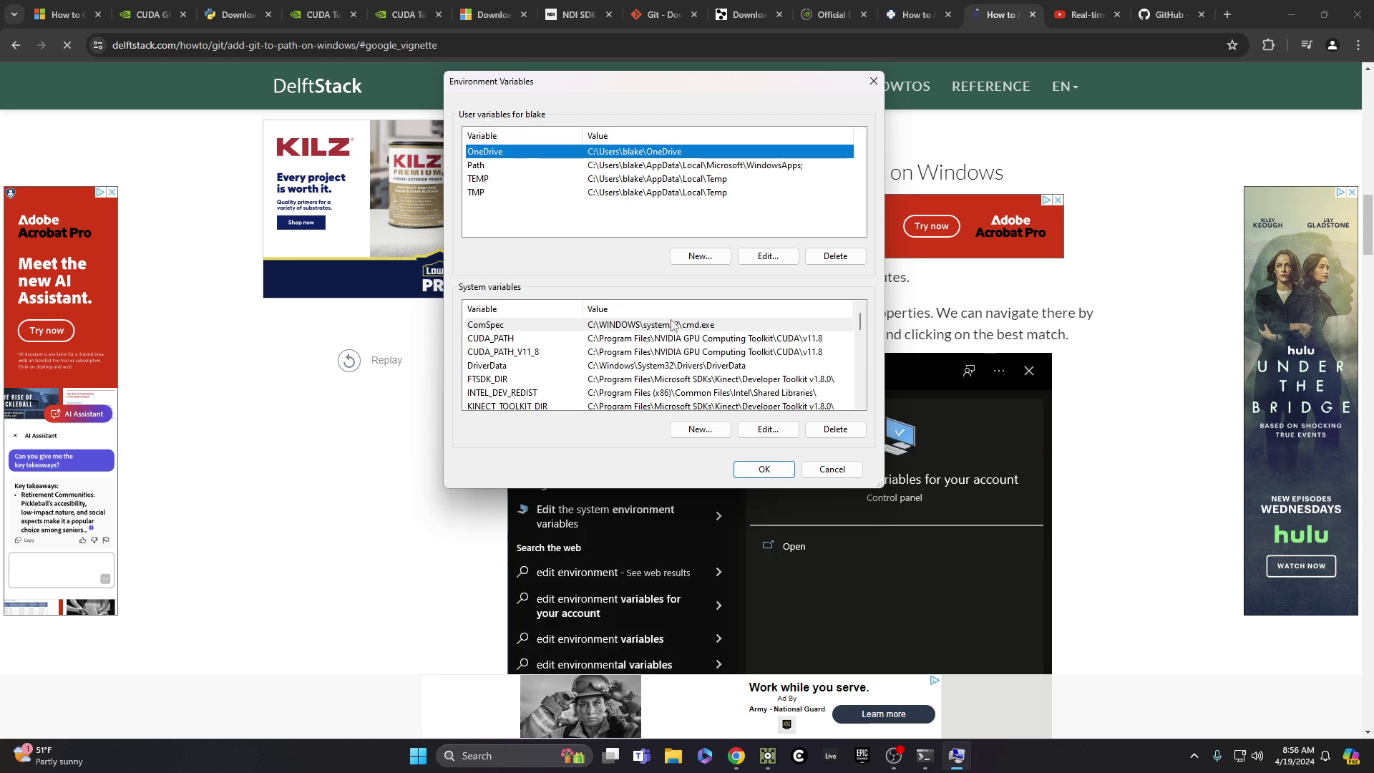
Edit the system Path and confirm it lists the Python310 and Git cmd folders.
click(477, 167)
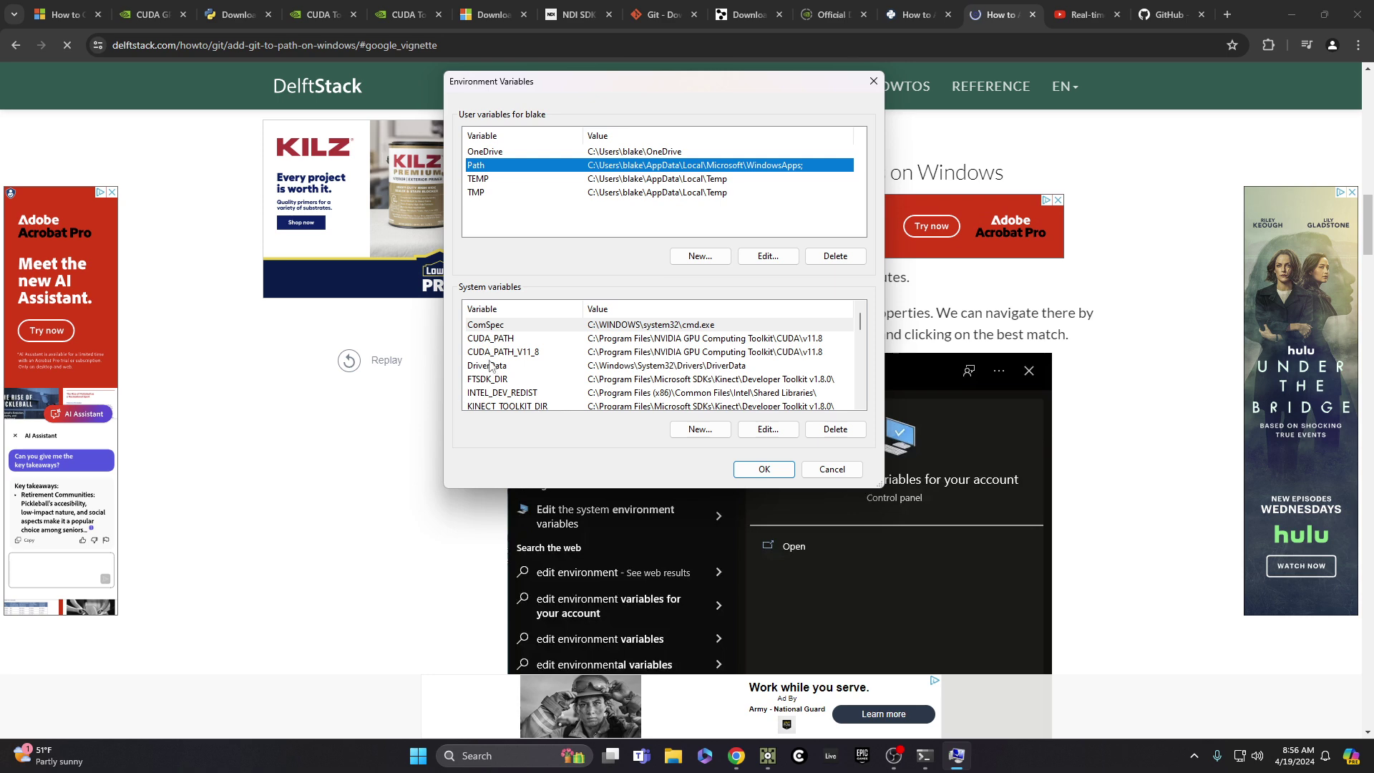
scroll(492, 364, down, 5)
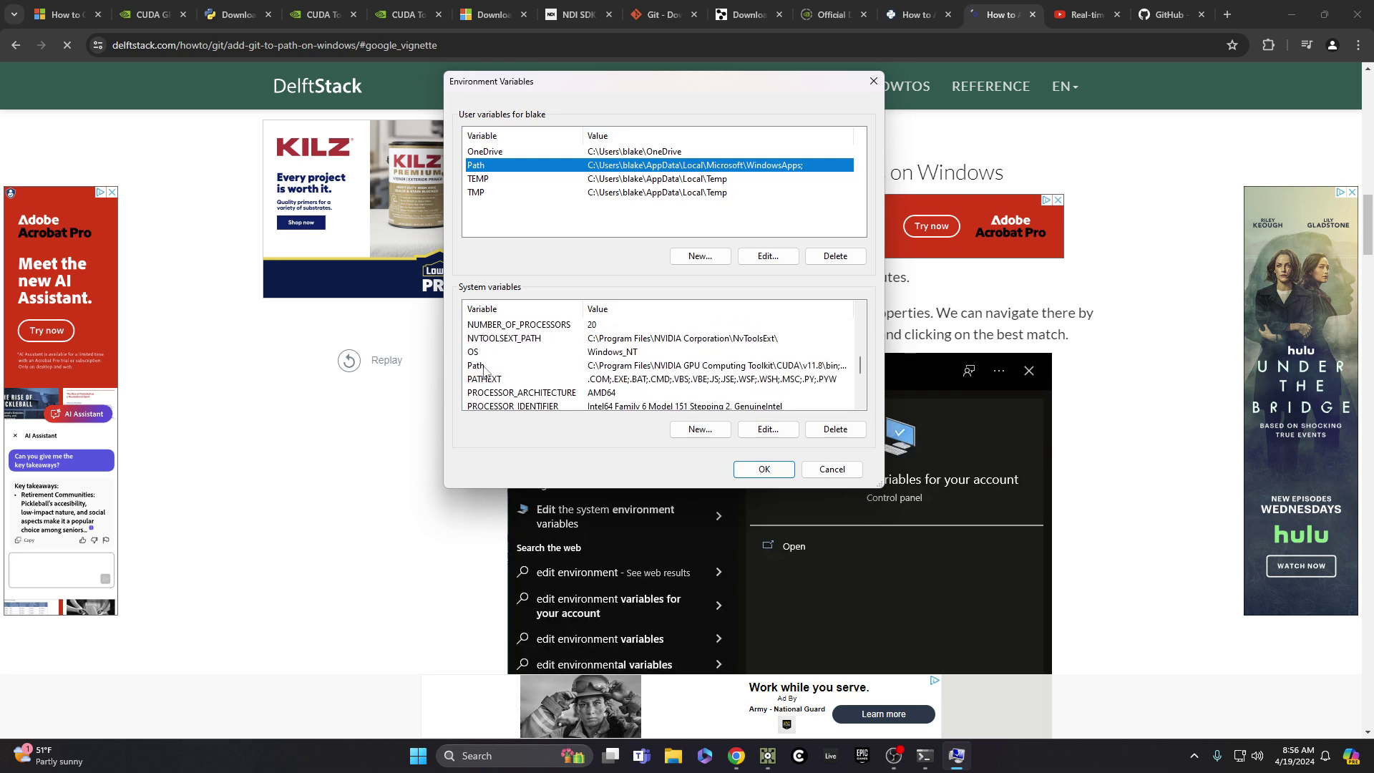
click(483, 366)
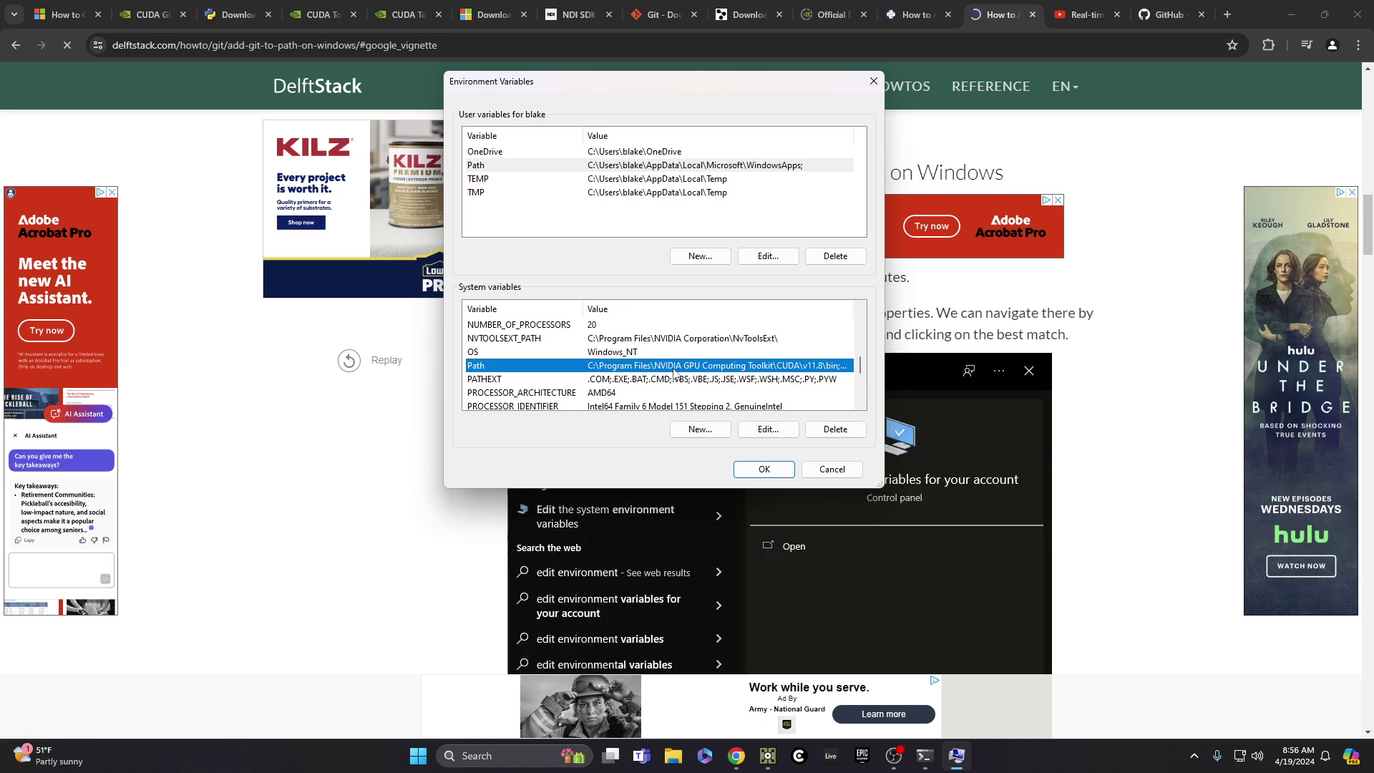
click(767, 430)
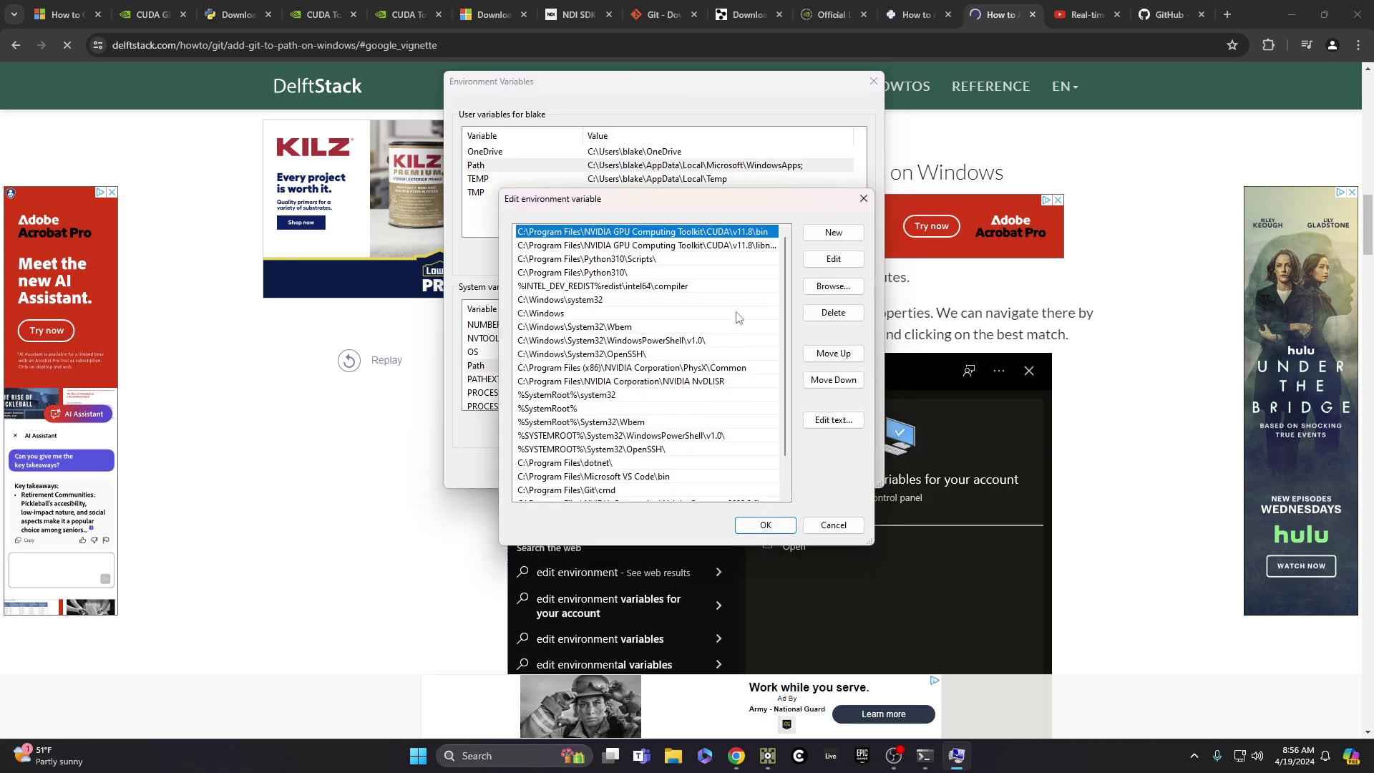
click(607, 276)
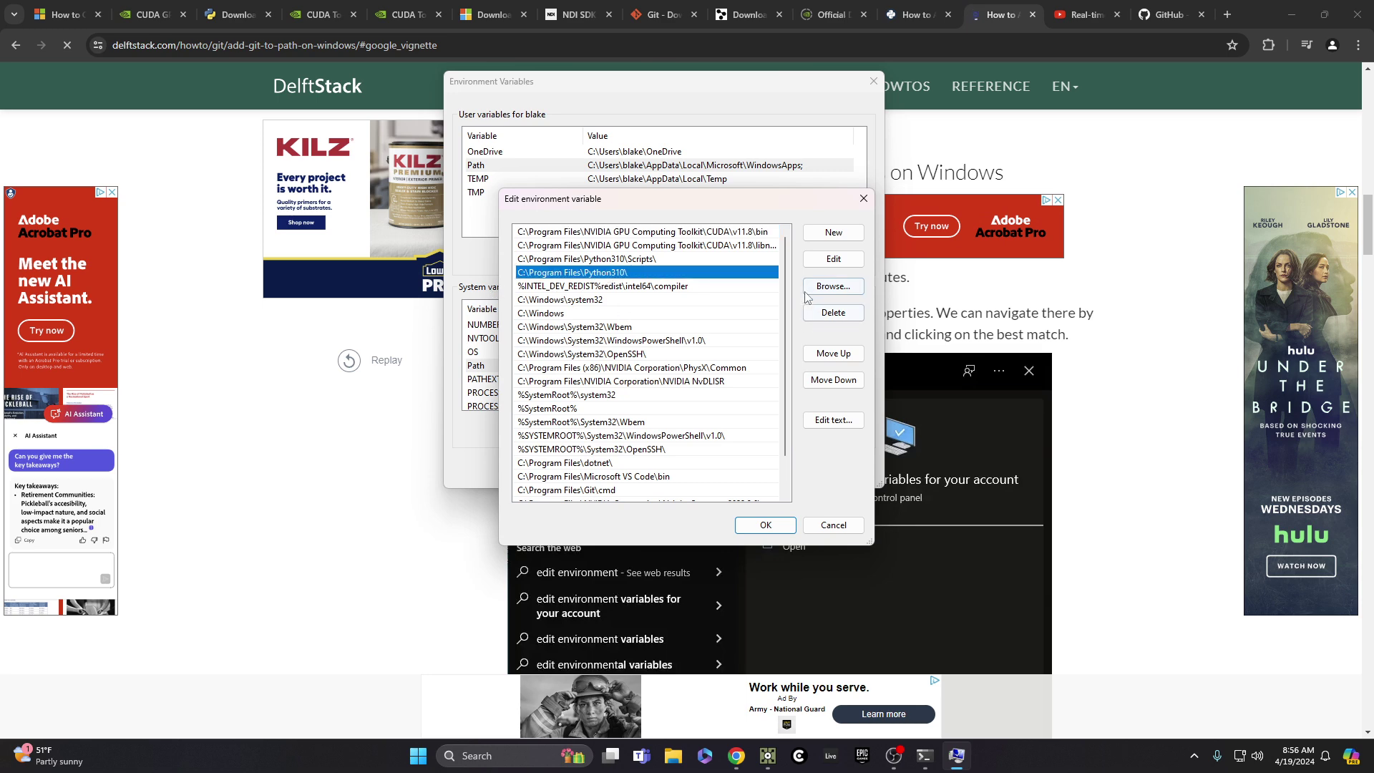
scroll(685, 333, down, 1)
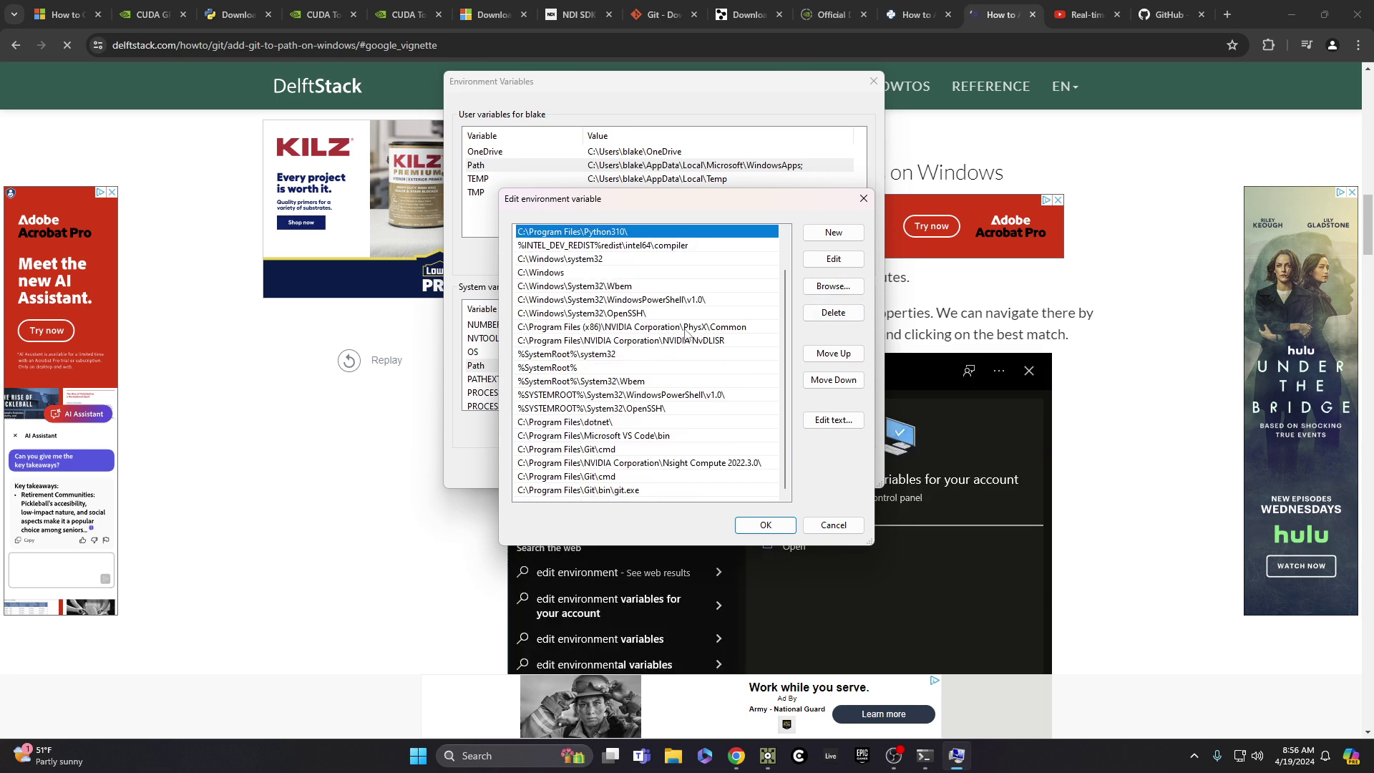
click(599, 476)
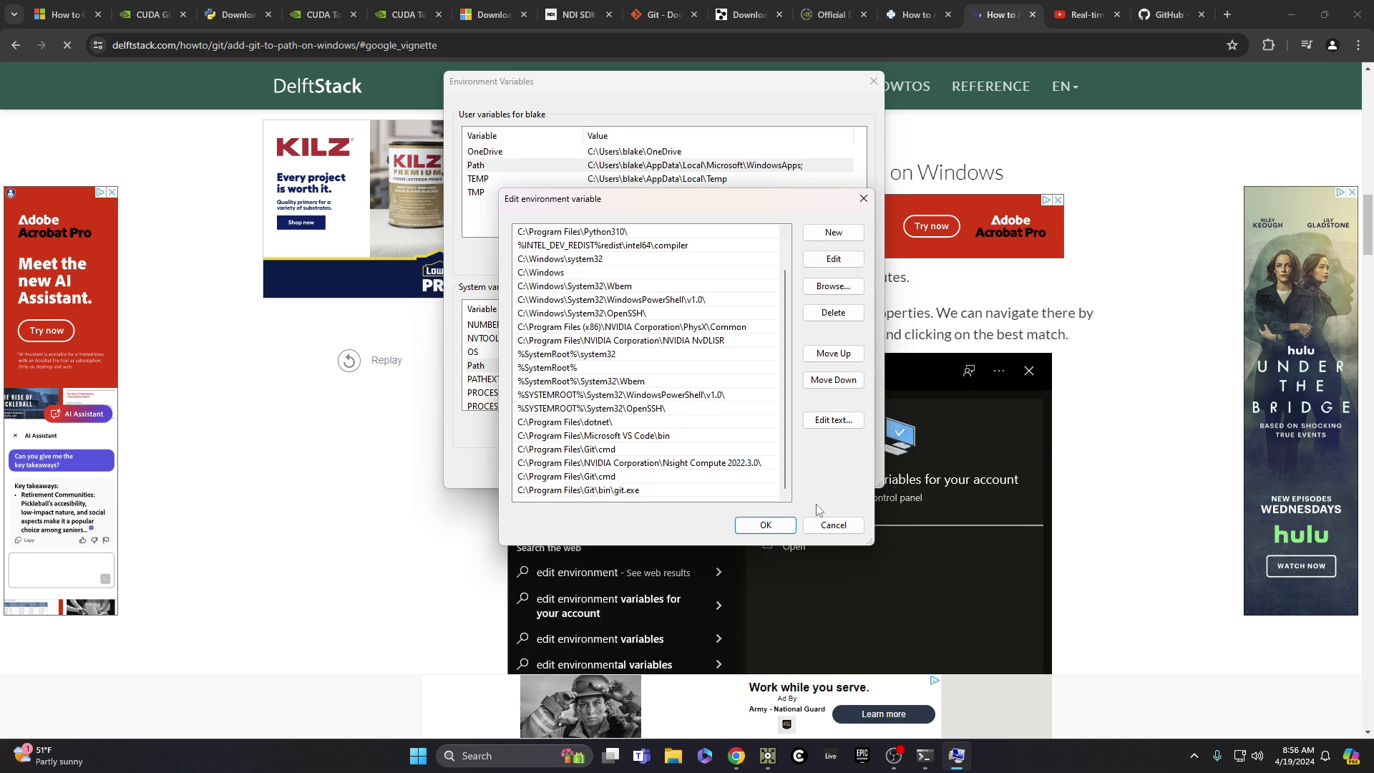
click(767, 527)
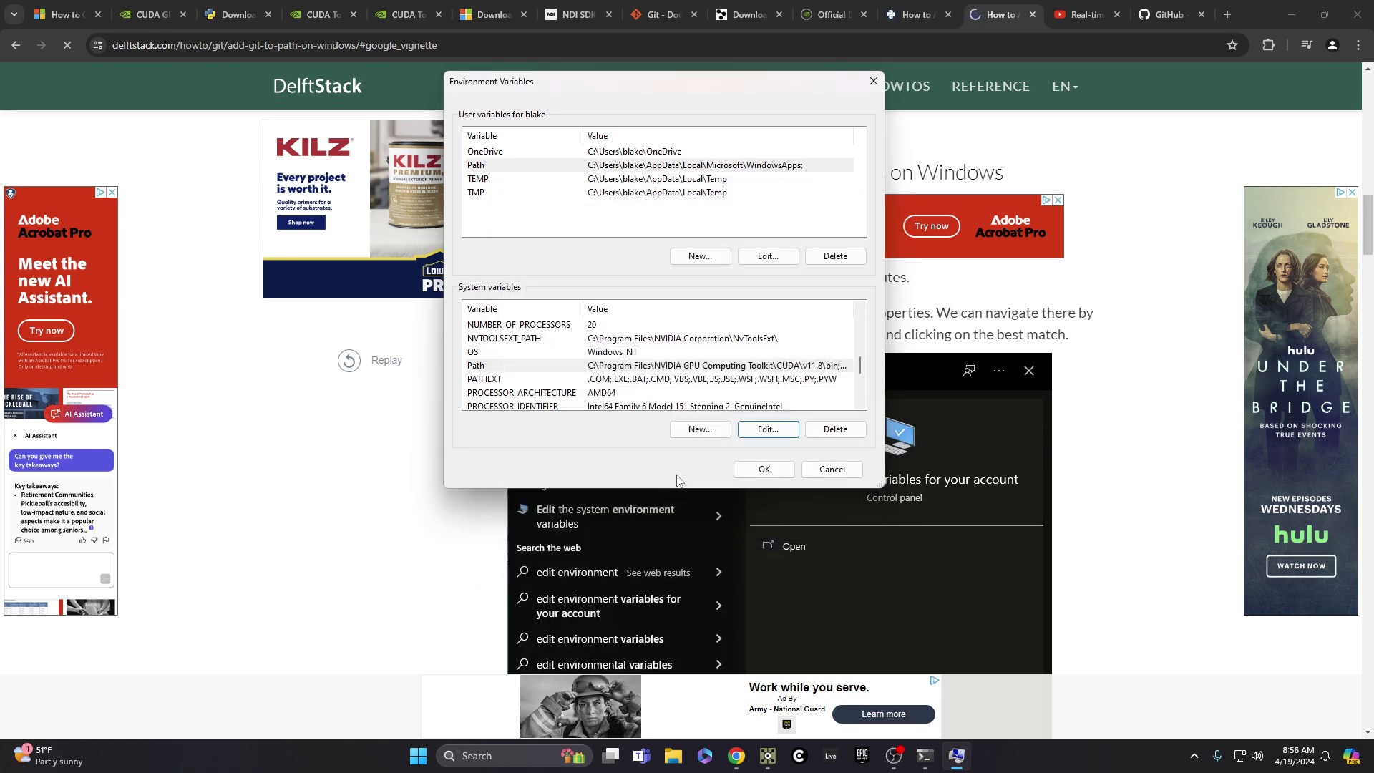
drag(707, 91, 678, 86)
mouse_move(926, 760)
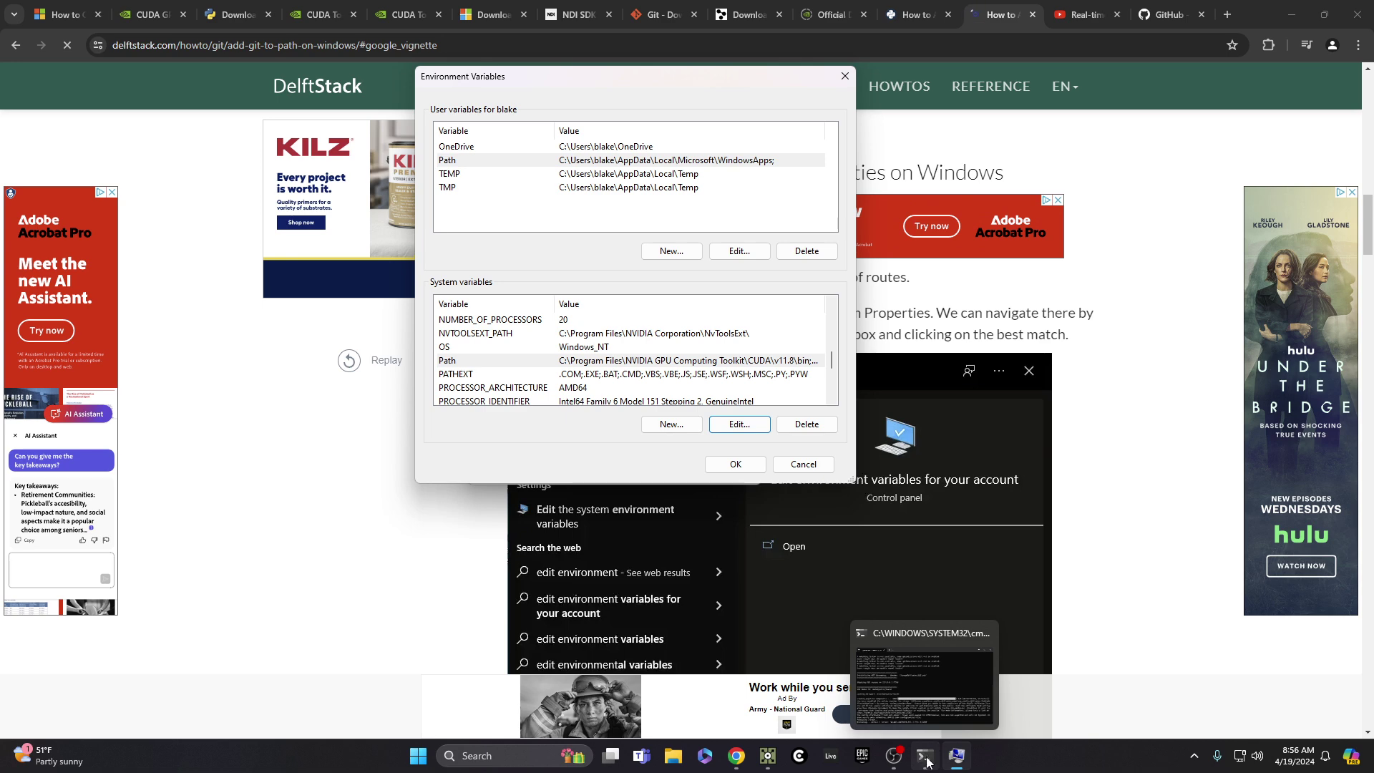
Run python --version in Command Prompt to confirm Python 3.10.10.
click(526, 756)
text(command)
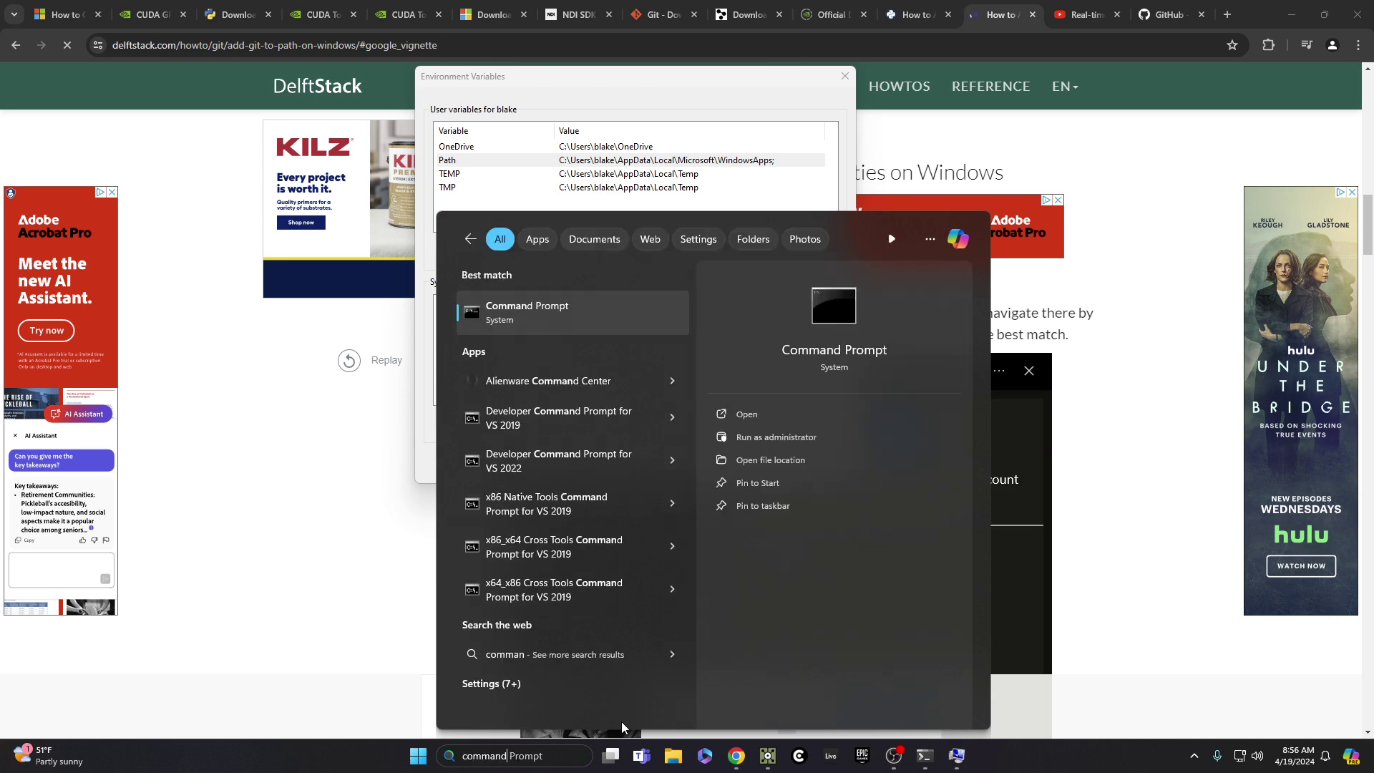
text( prompt)
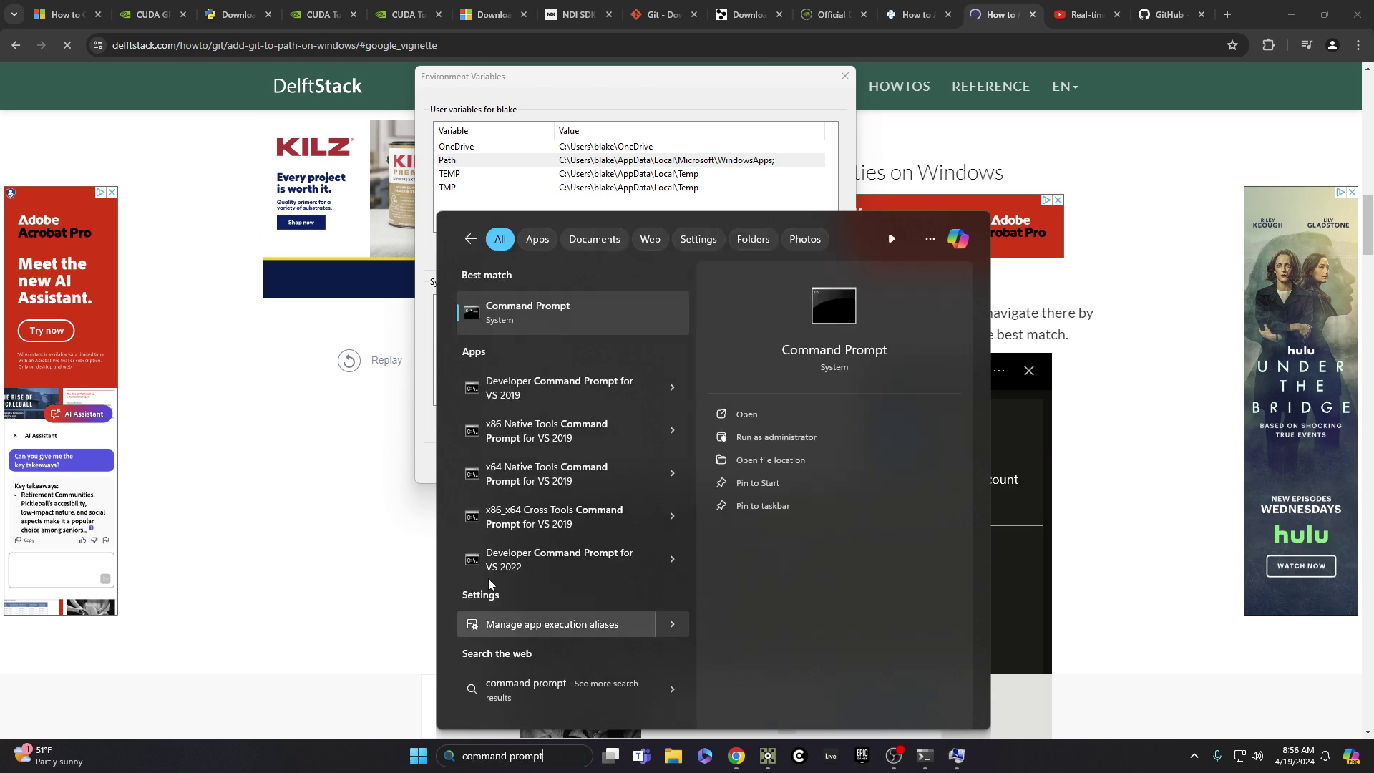
click(530, 314)
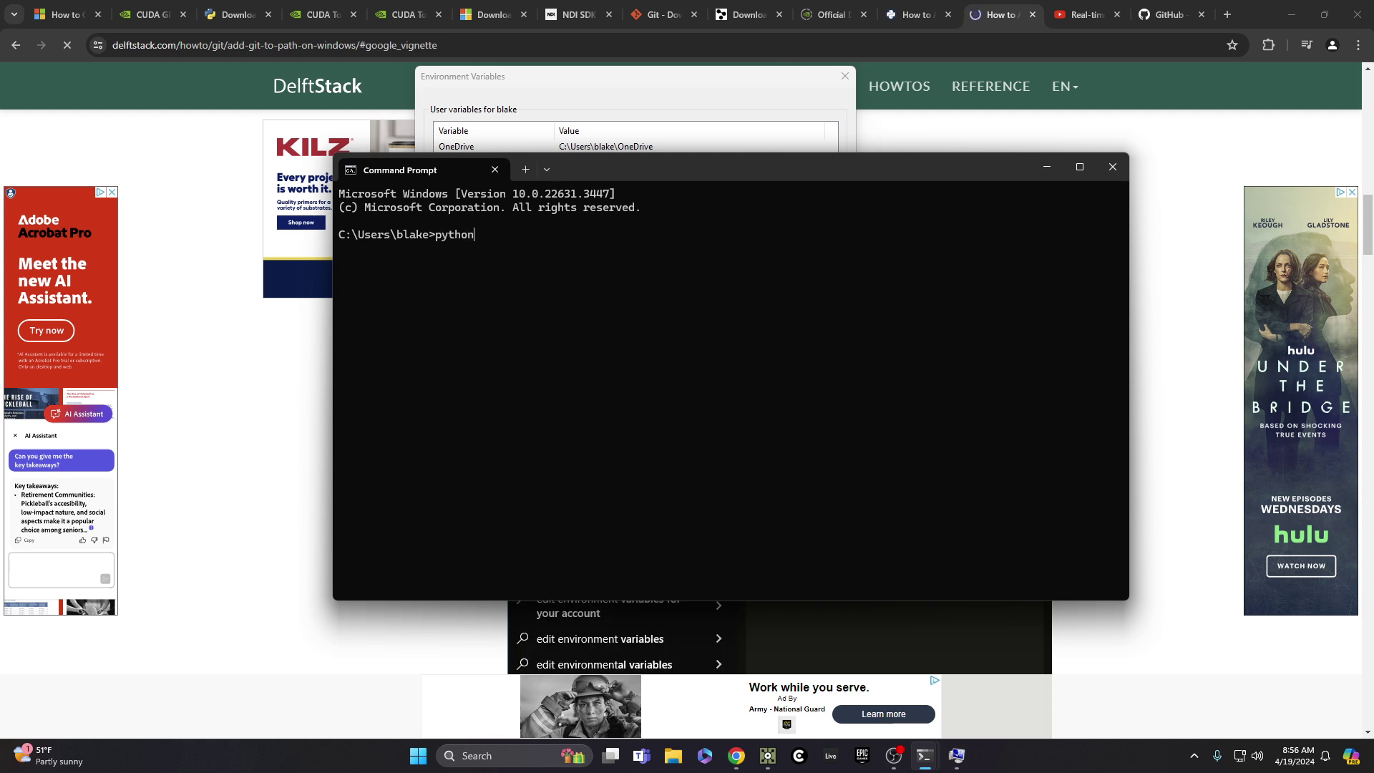
text(python --version)
key(Return)
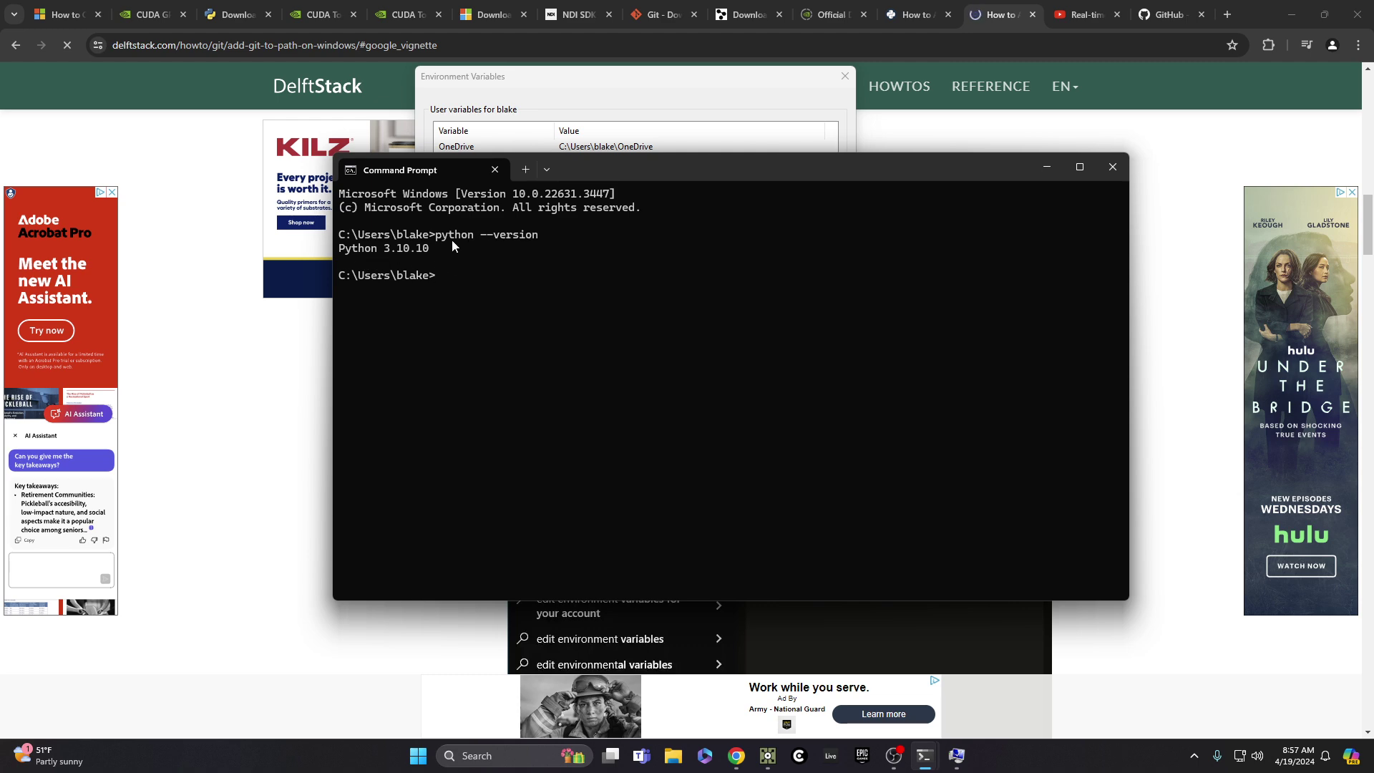
Compare the version output with system Path, then close Environment Variables, System Properties and Command Prompt.
click(451, 107)
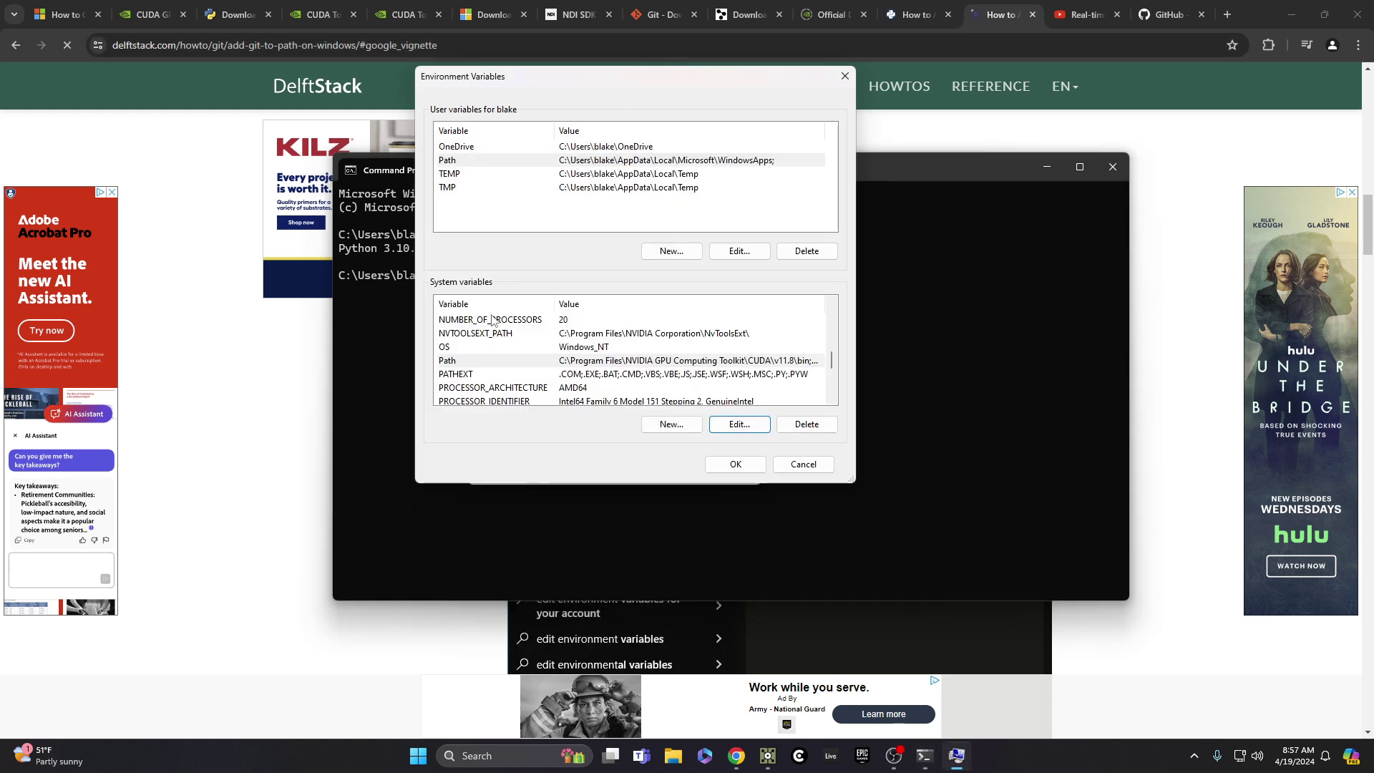
click(389, 325)
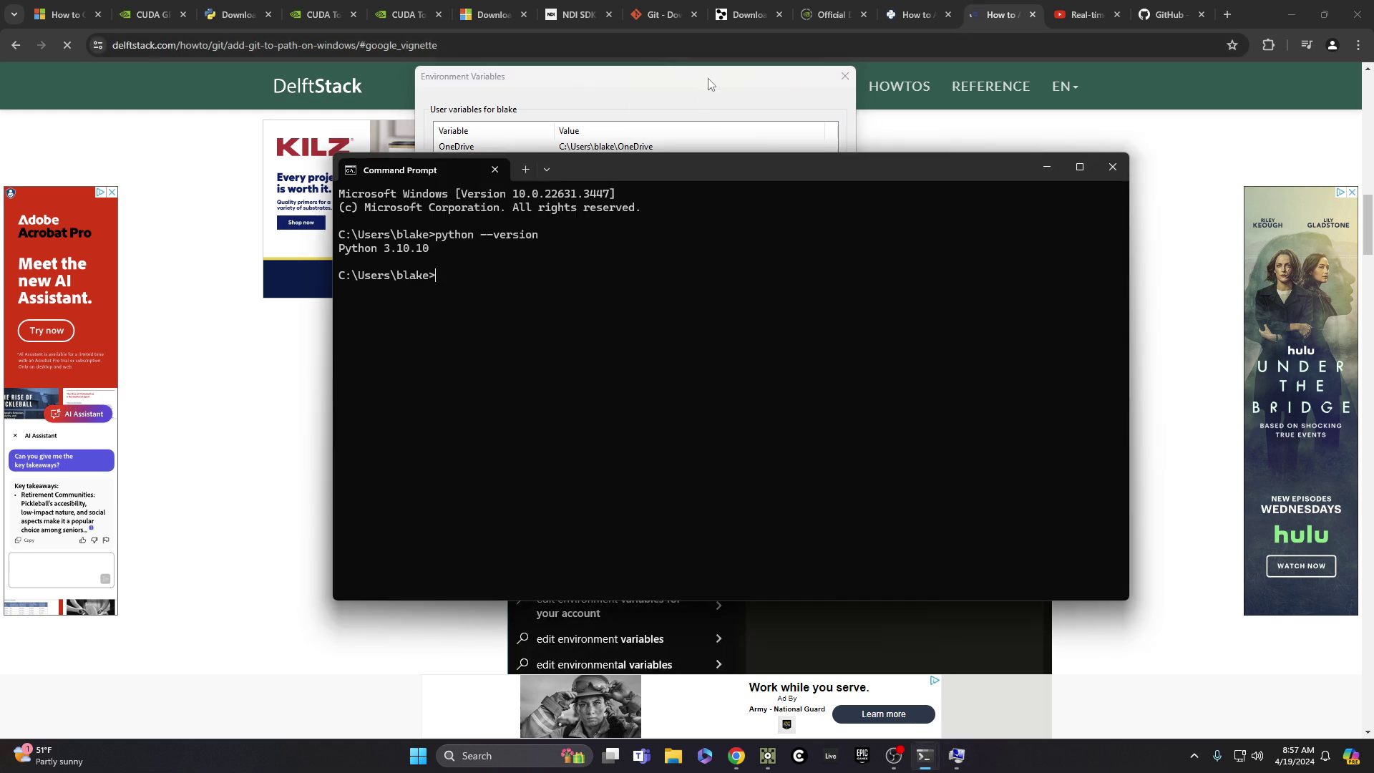
drag(709, 83, 818, 106)
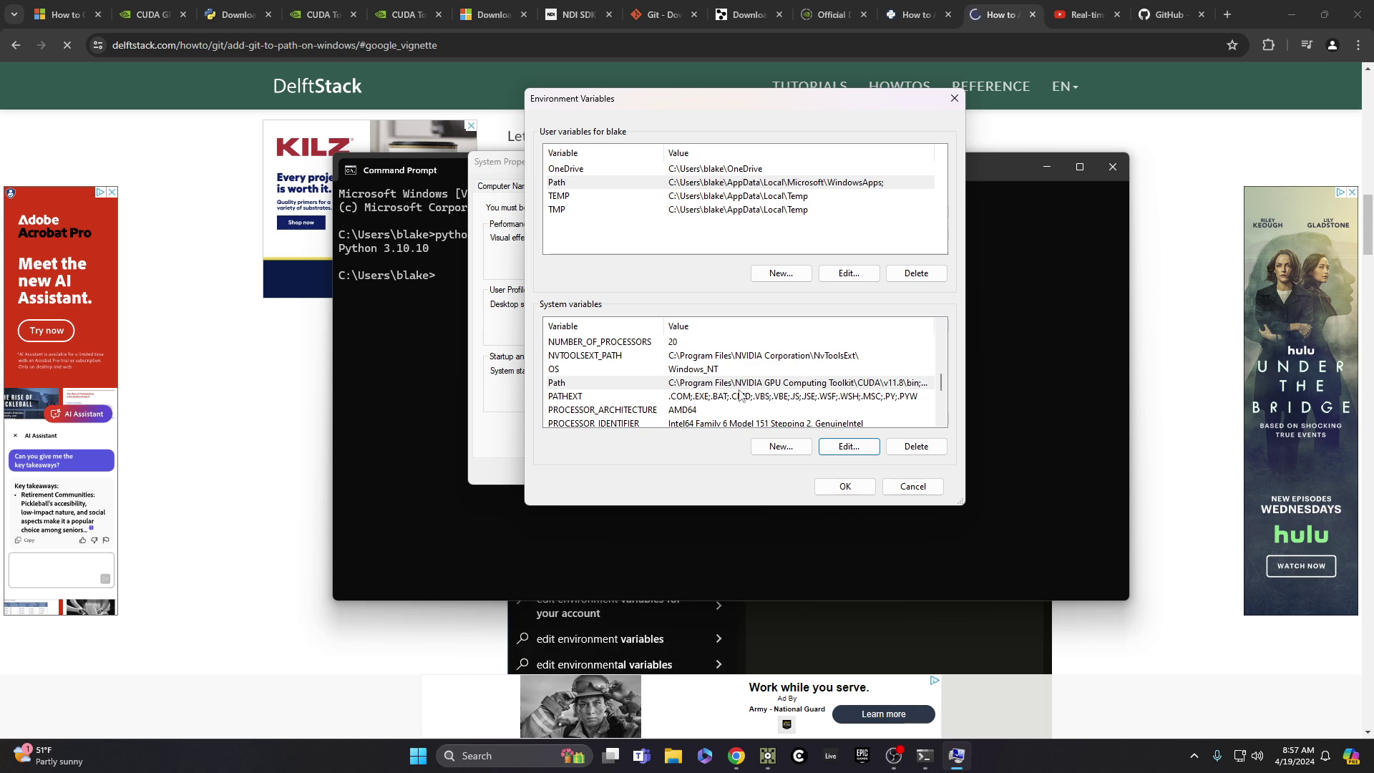
click(375, 373)
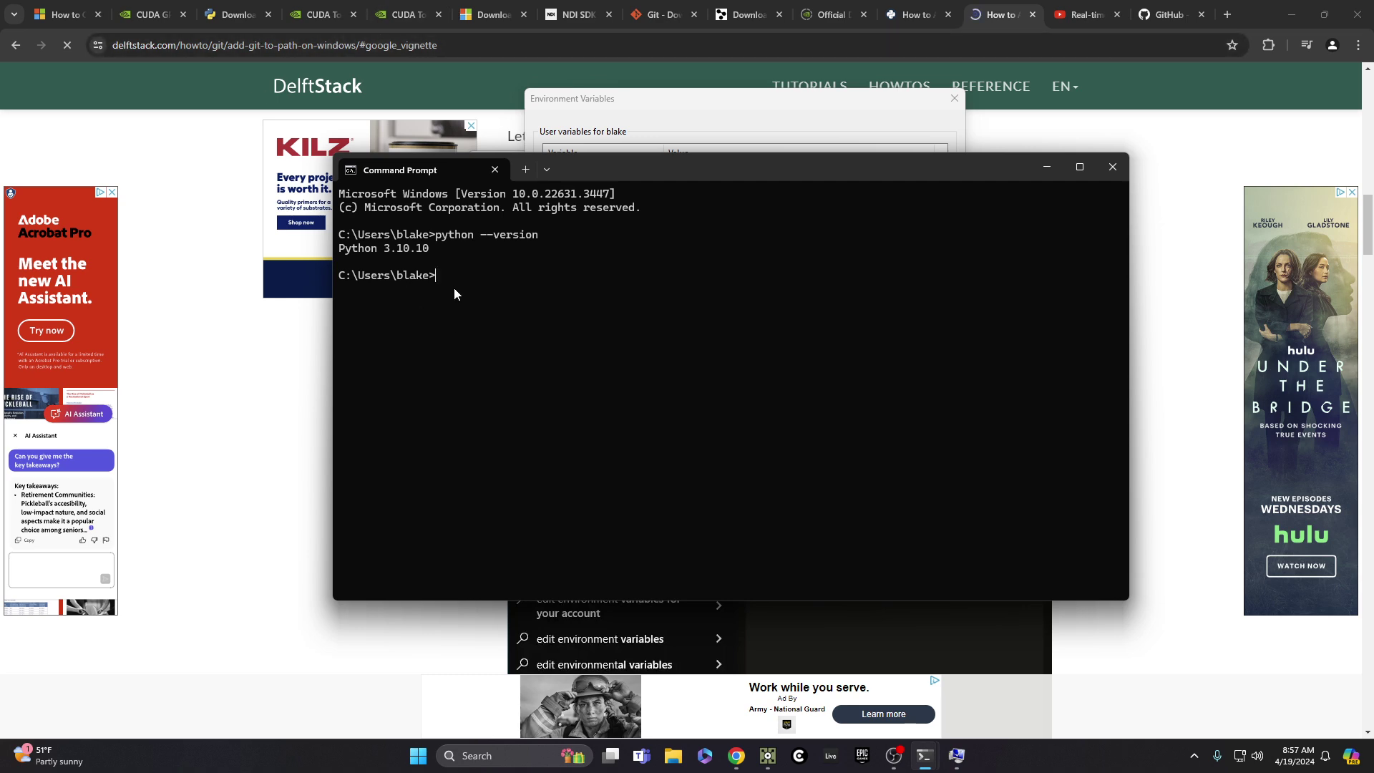
click(715, 103)
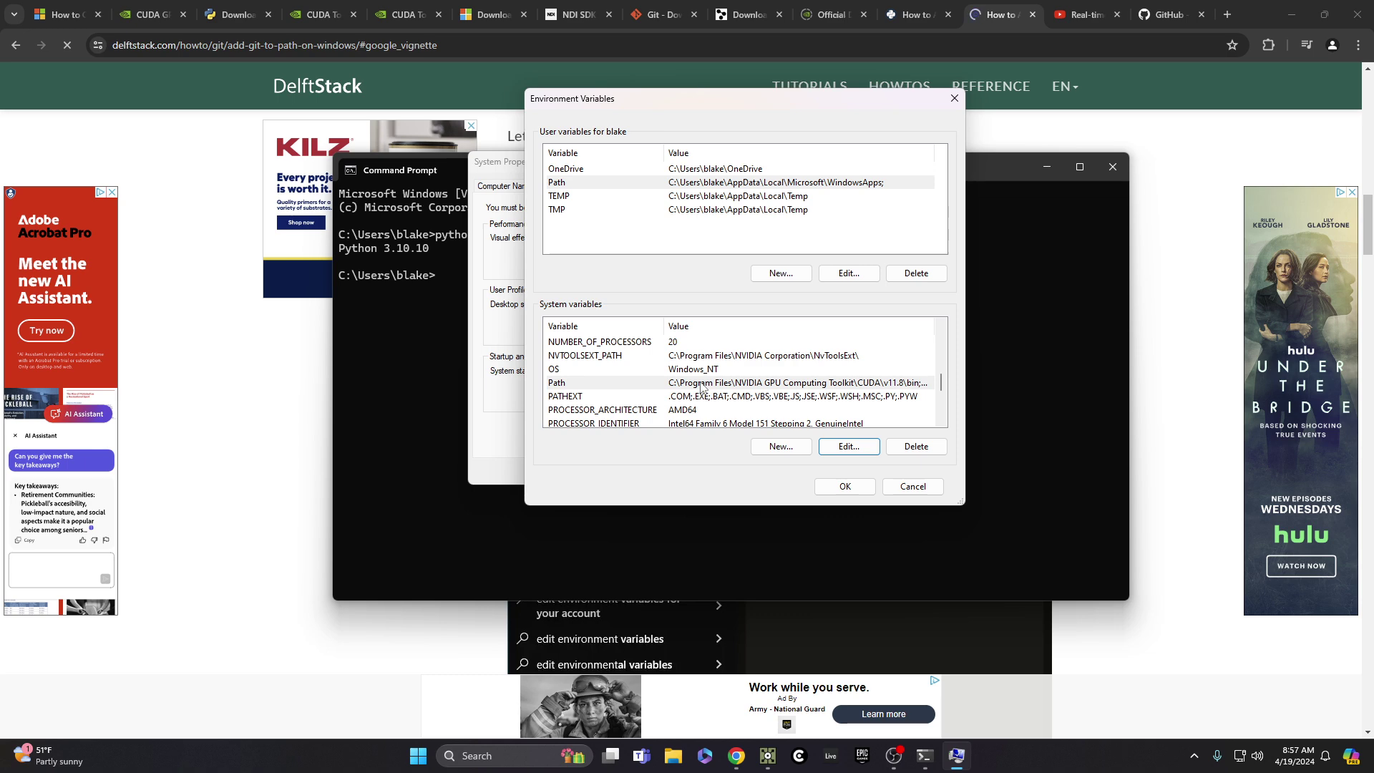
click(834, 487)
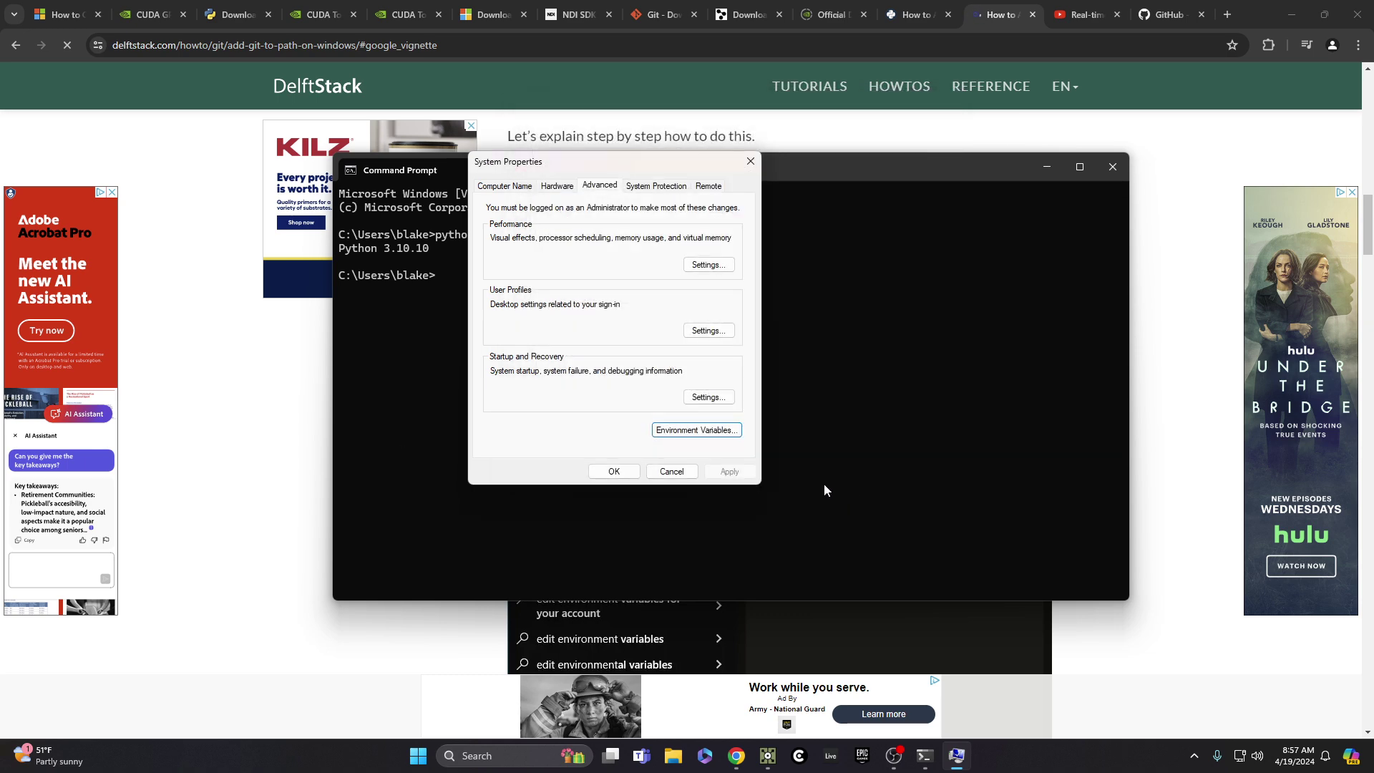
click(616, 474)
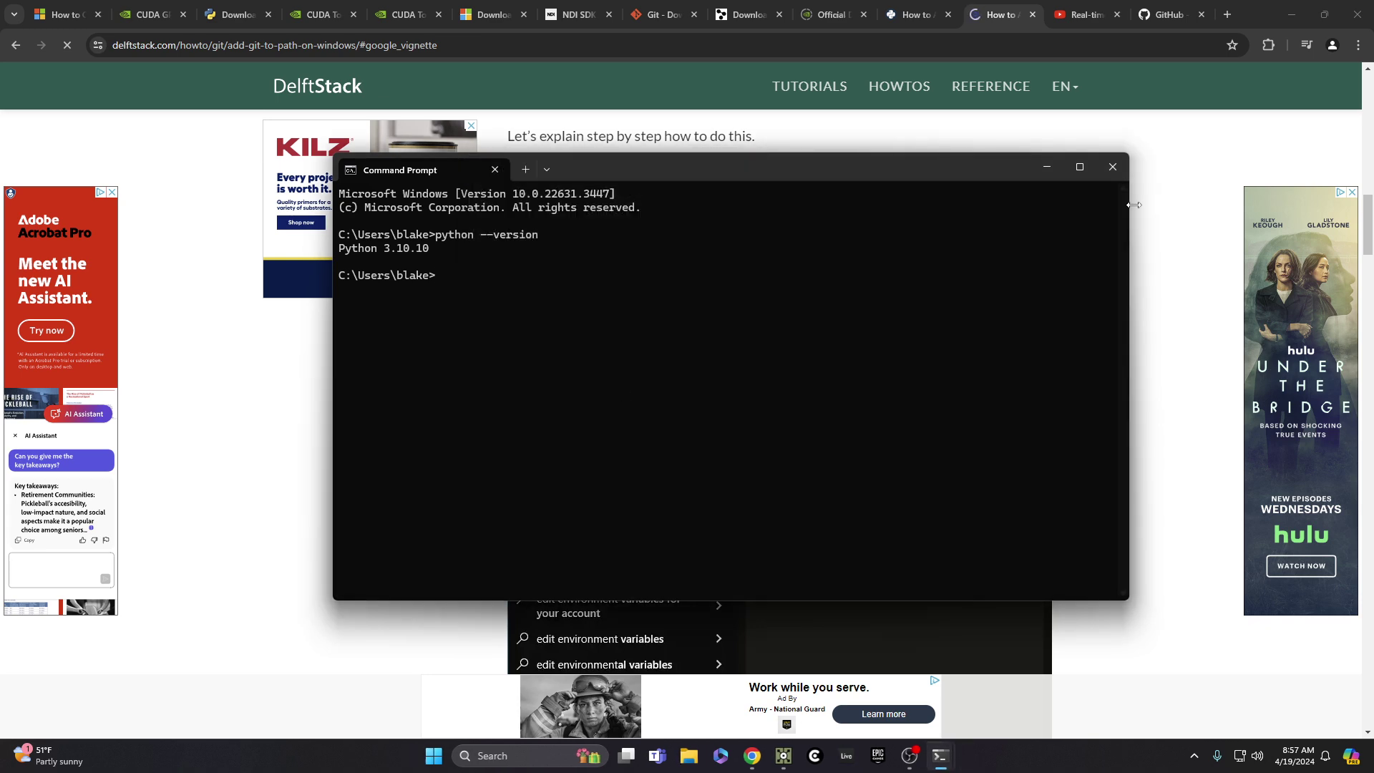
click(1112, 167)
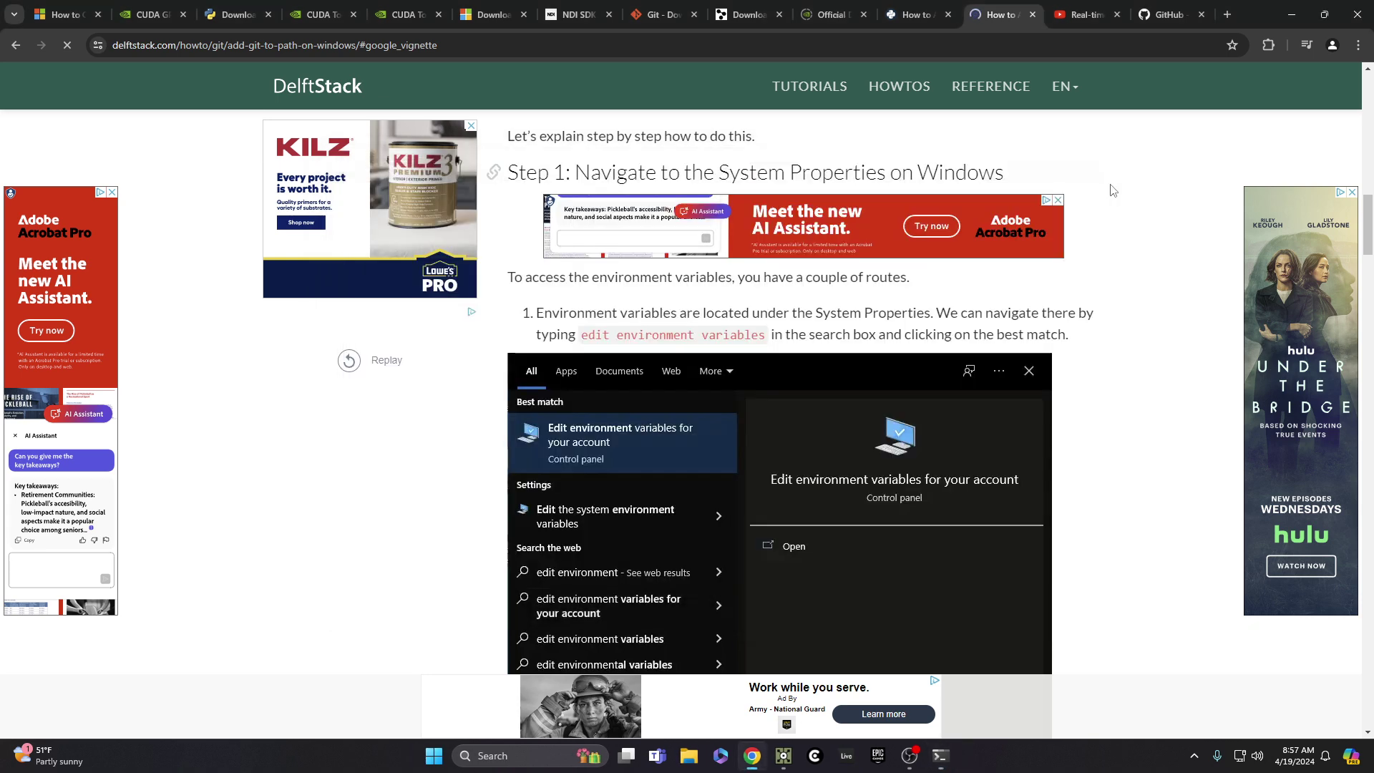
Skim the Real Python add-to-PATH article, then go to the derivative.ca TouchDesigner download page.
click(915, 16)
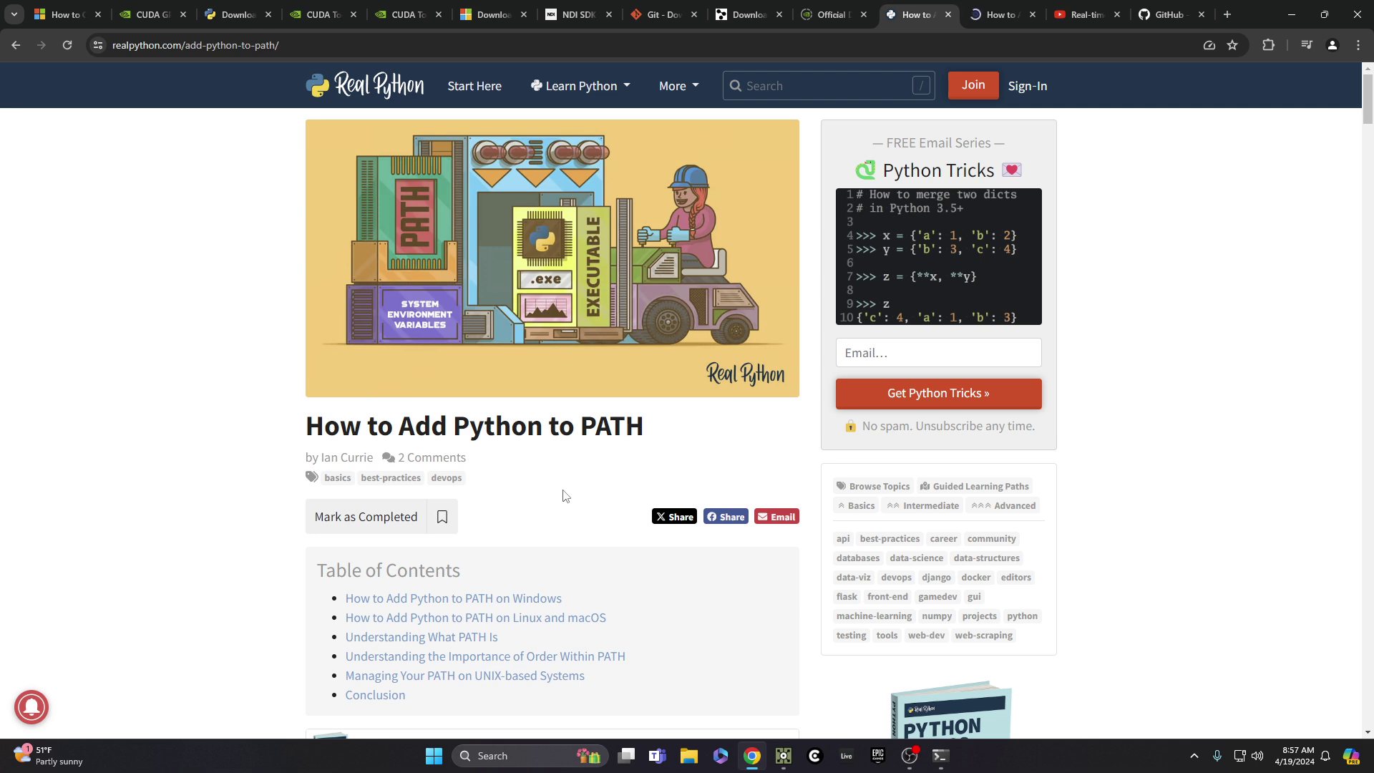
scroll(565, 491, down, 1)
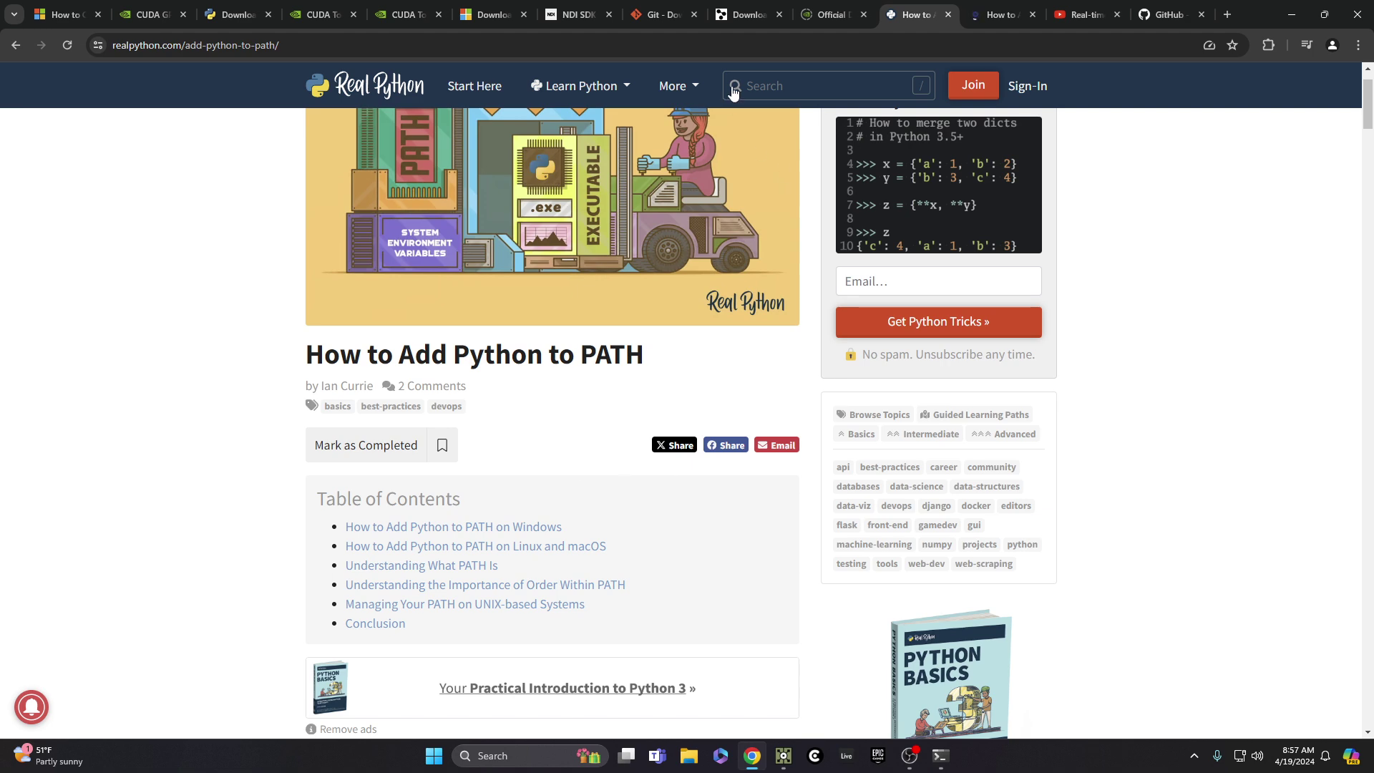
click(744, 14)
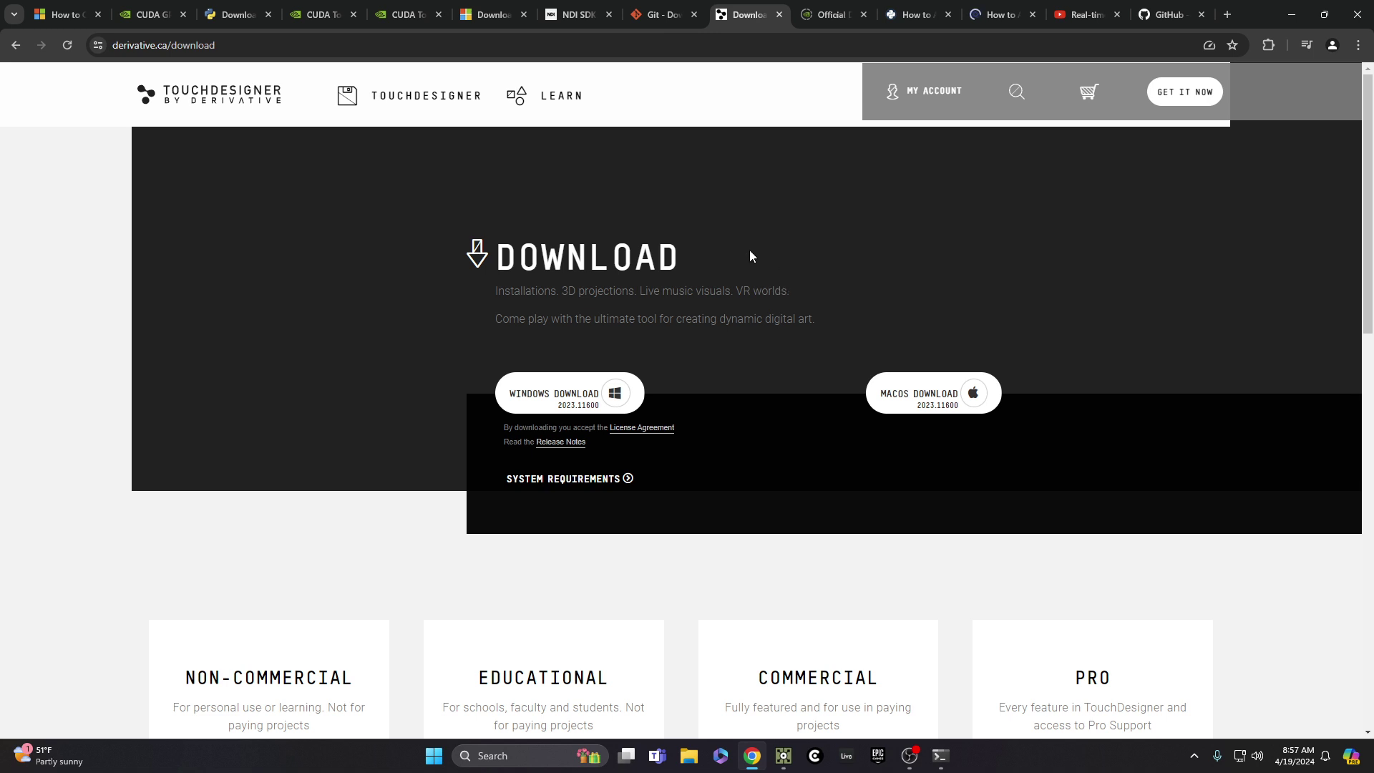
Open TouchDesigner's official downloads archive and mark the 05 Dec, 2023 build, then switch to NVIDIA drivers.
scroll(759, 254, down, 1)
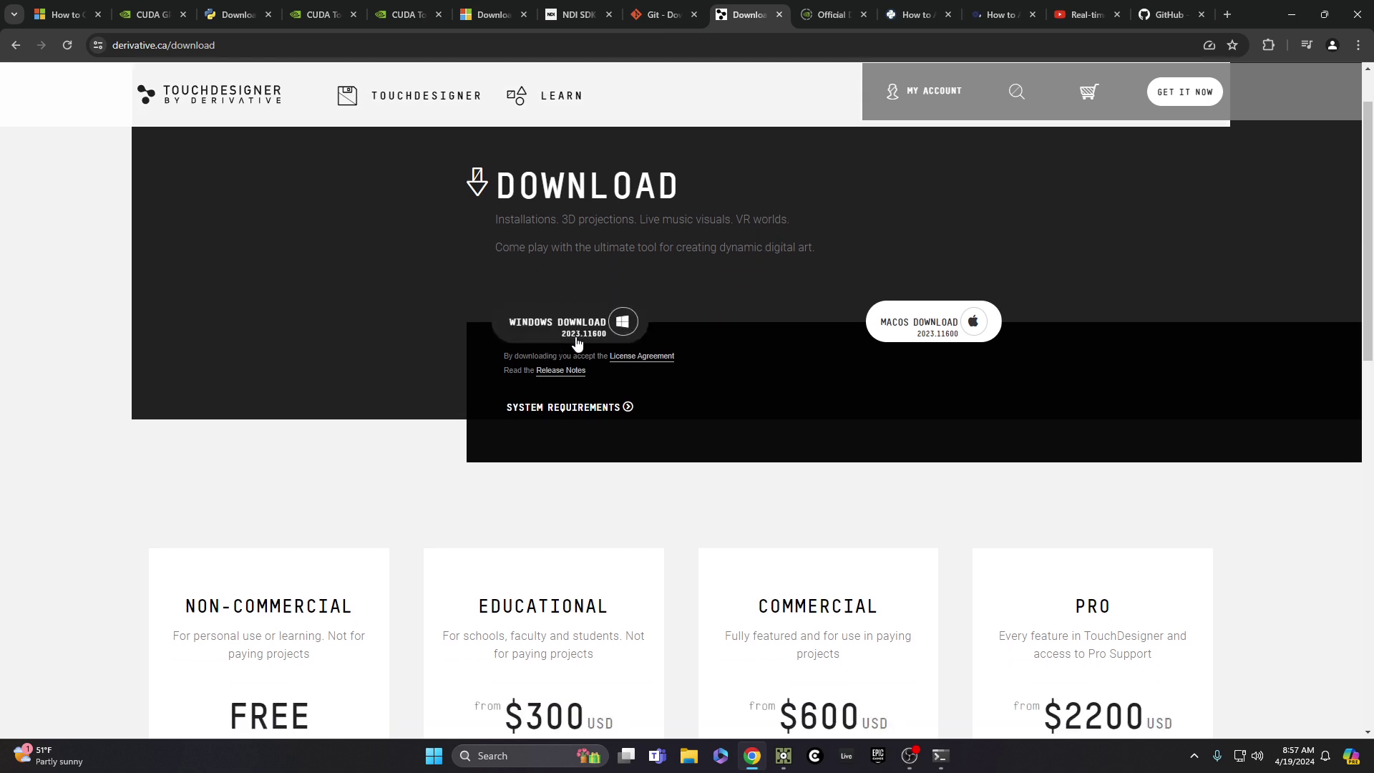
scroll(748, 351, down, 10)
scroll(759, 350, down, 3)
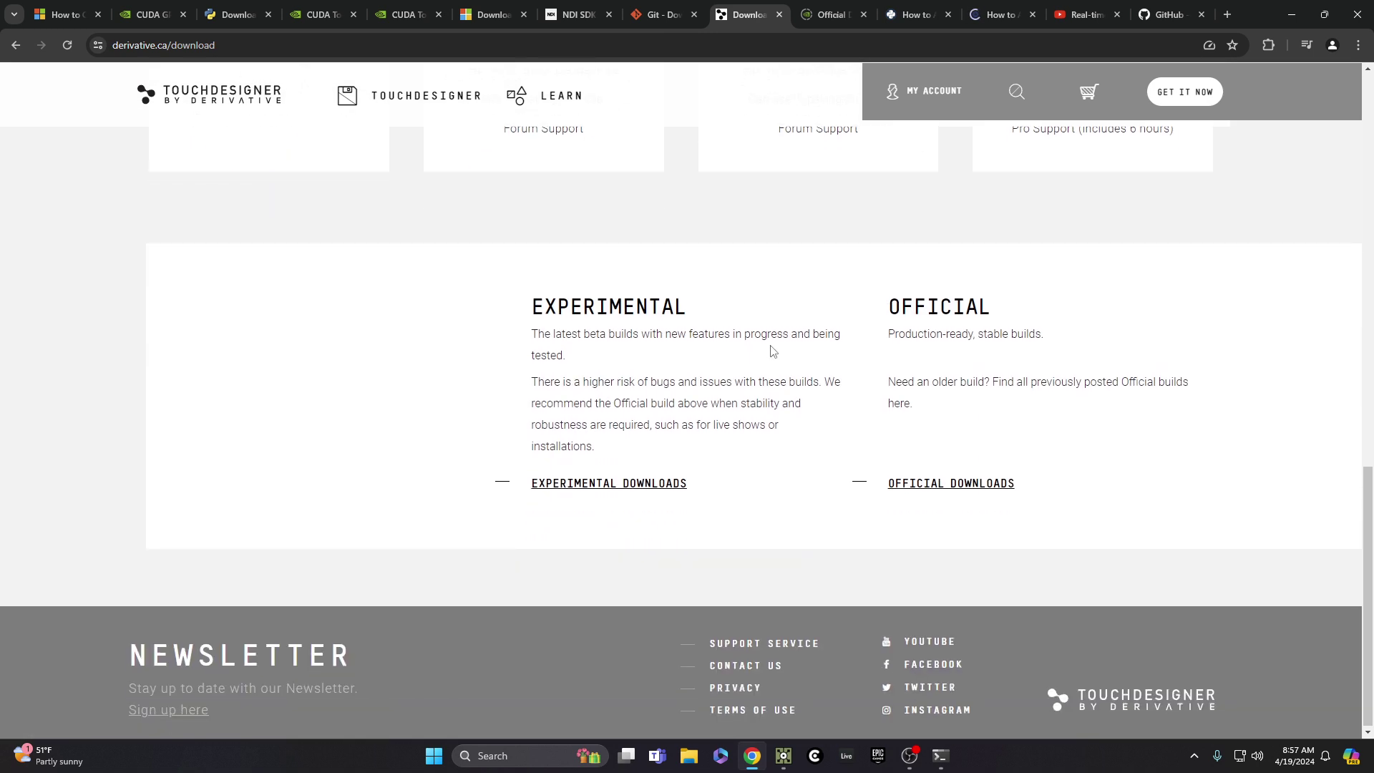
click(937, 484)
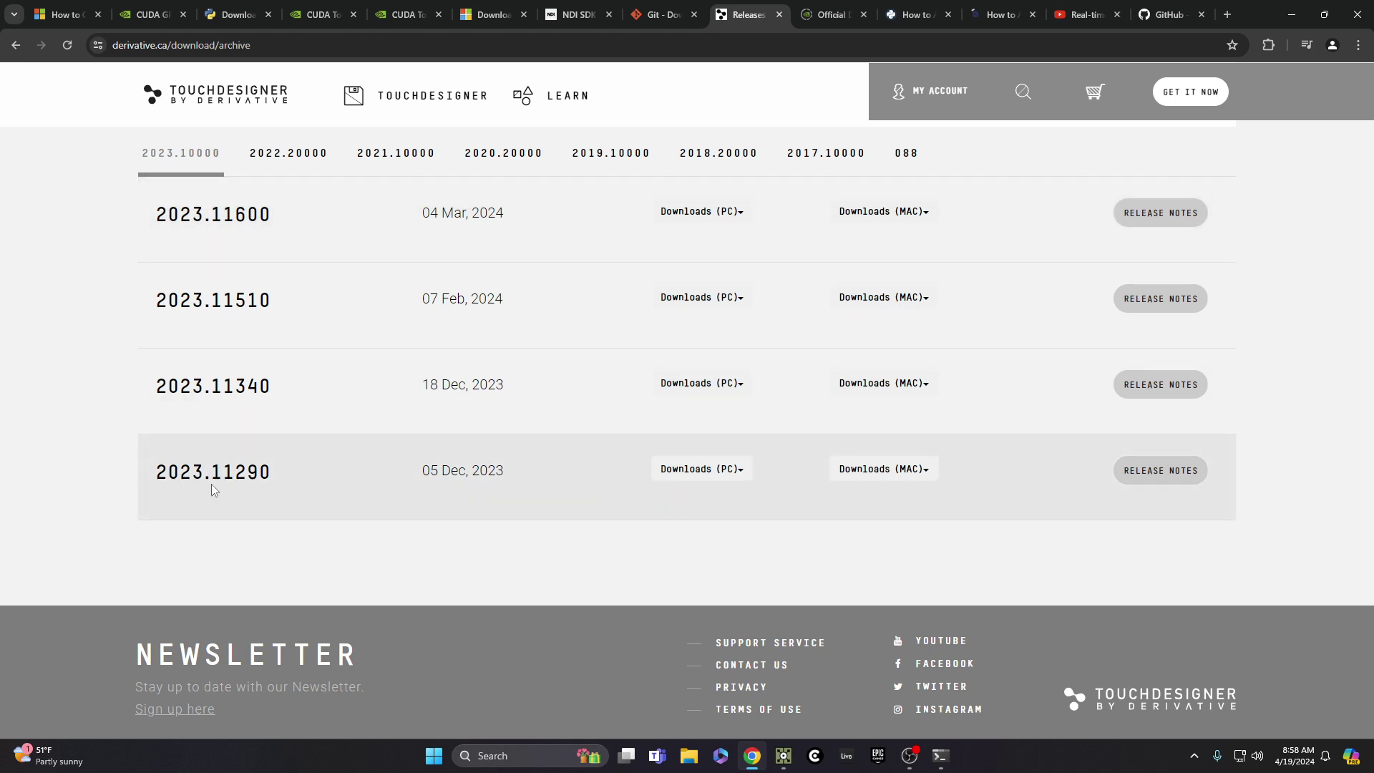
drag(508, 475, 419, 485)
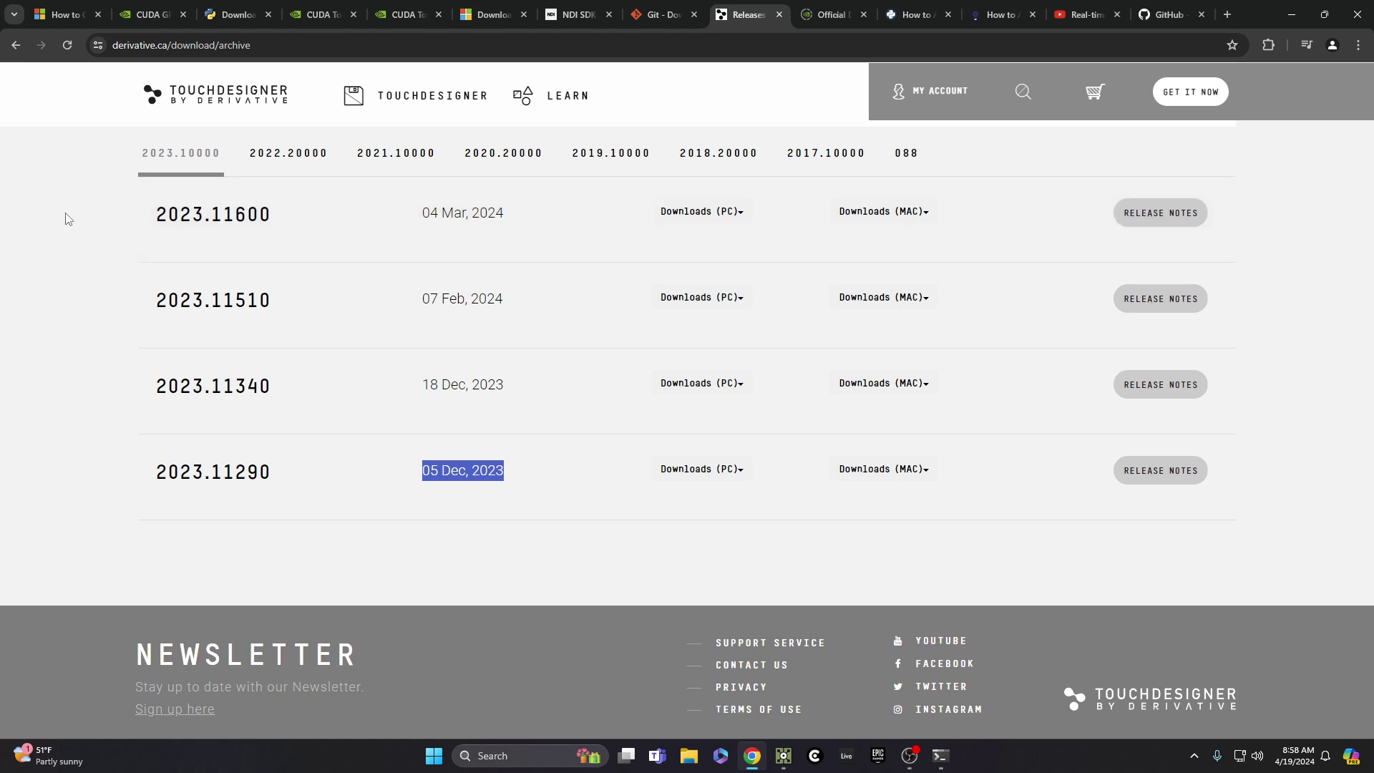
click(834, 17)
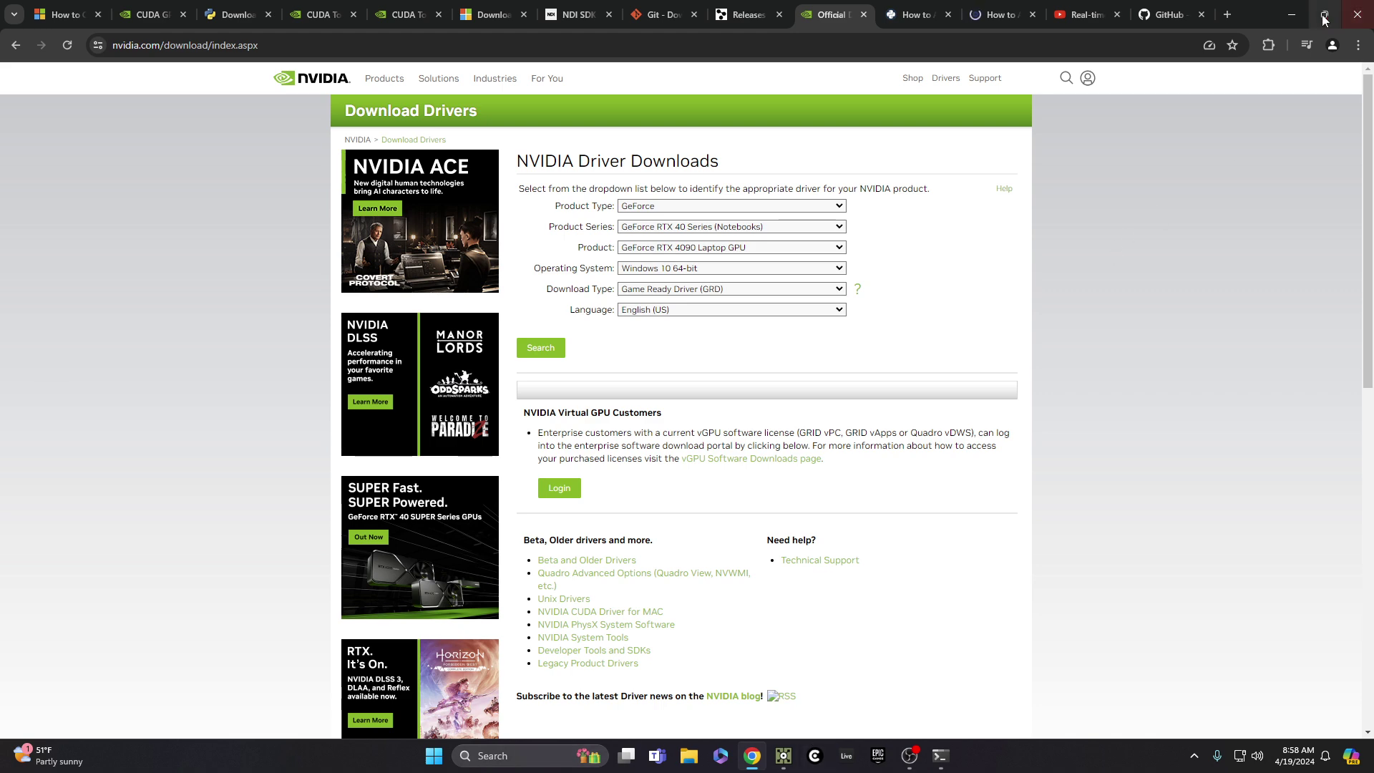
click(497, 760)
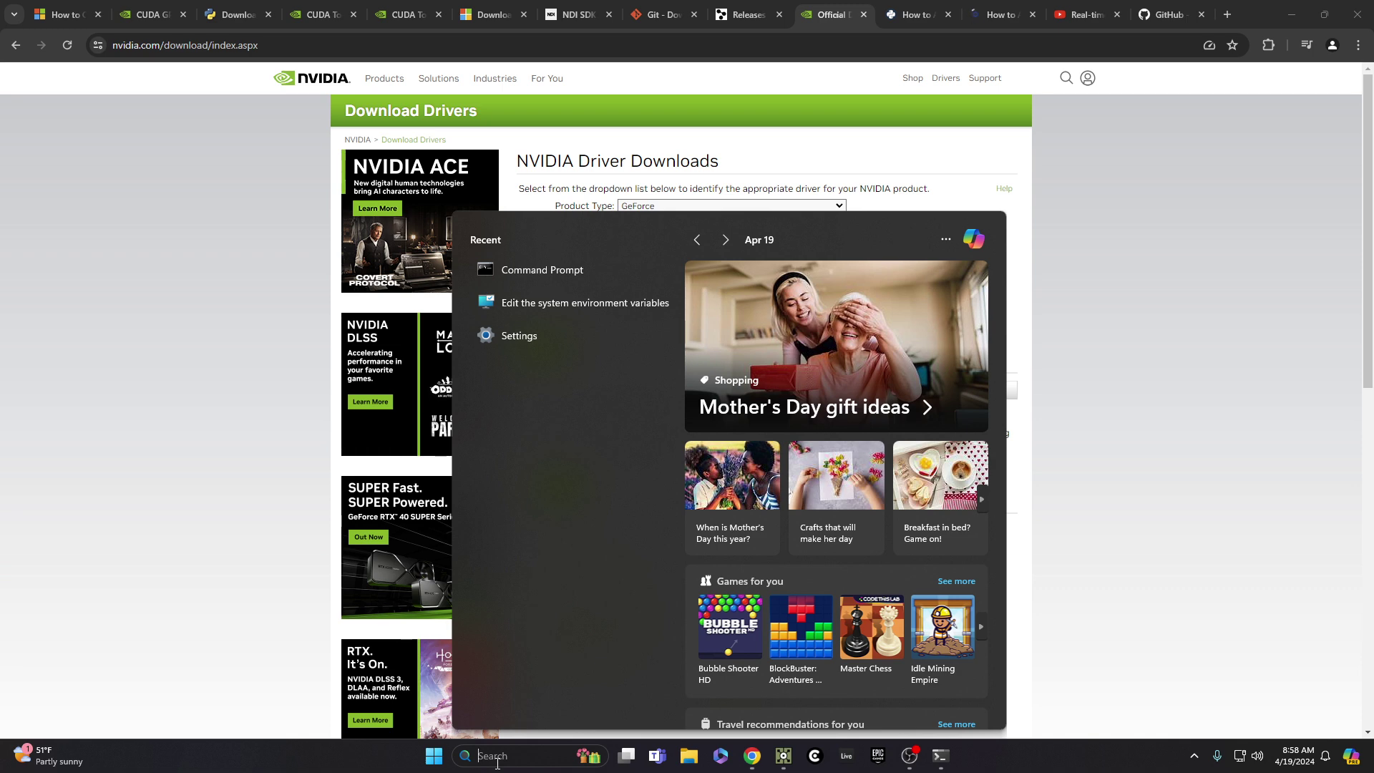
text(geoforce)
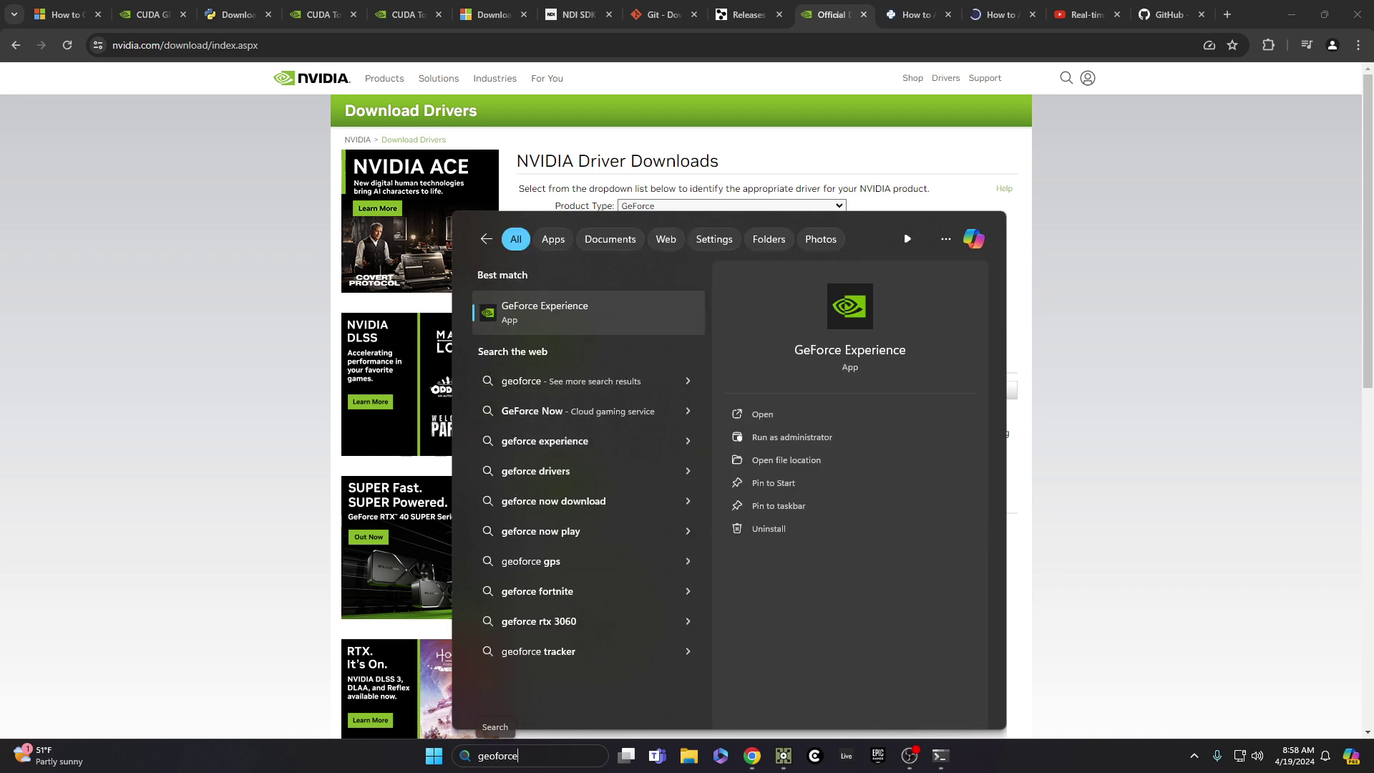
click(573, 306)
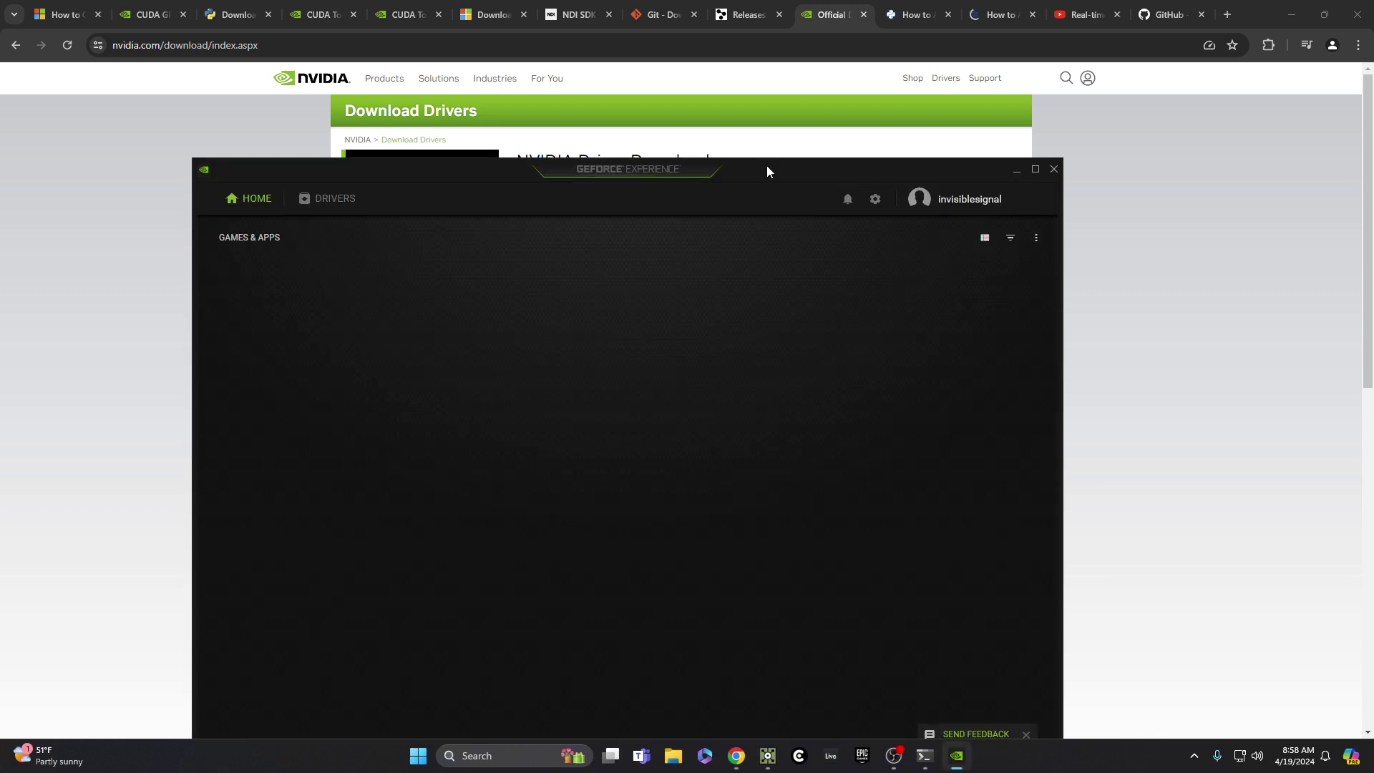
drag(767, 169, 798, 78)
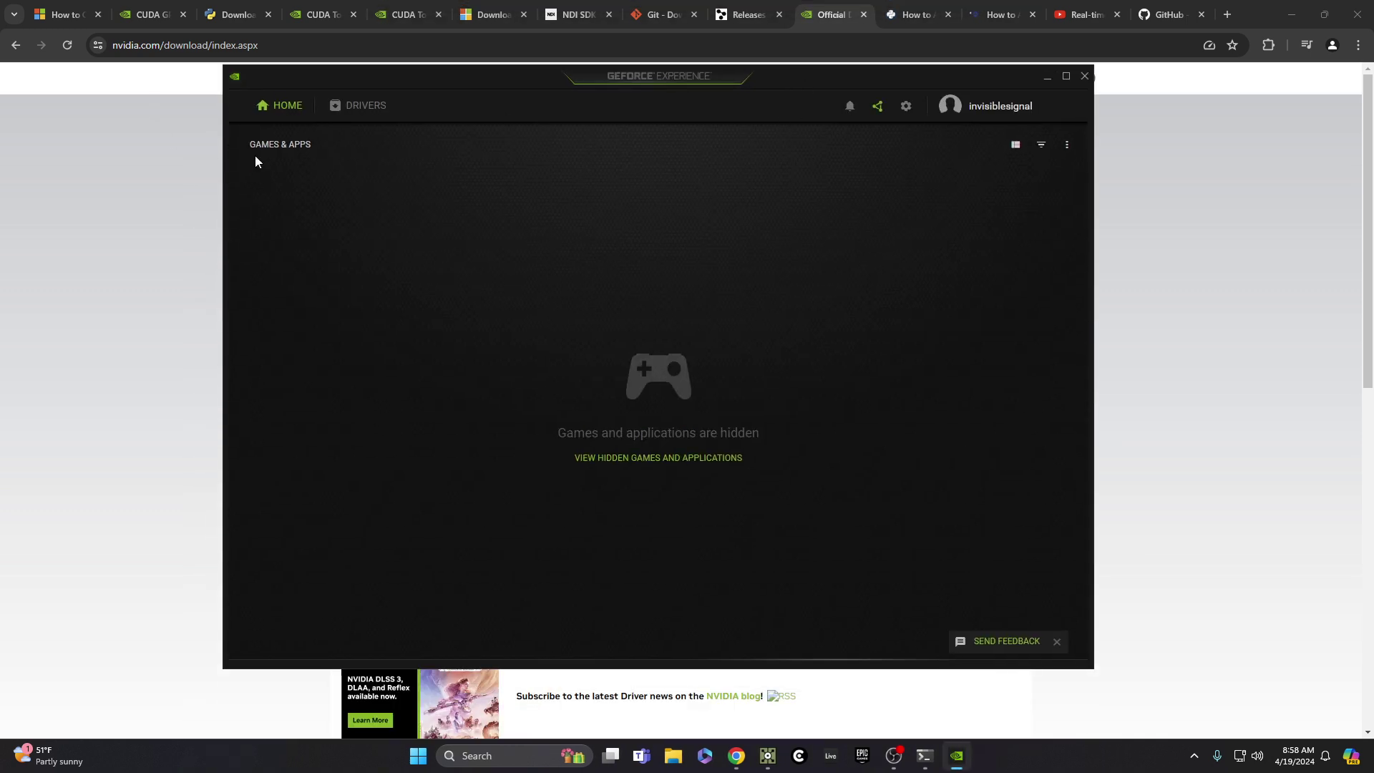
click(361, 110)
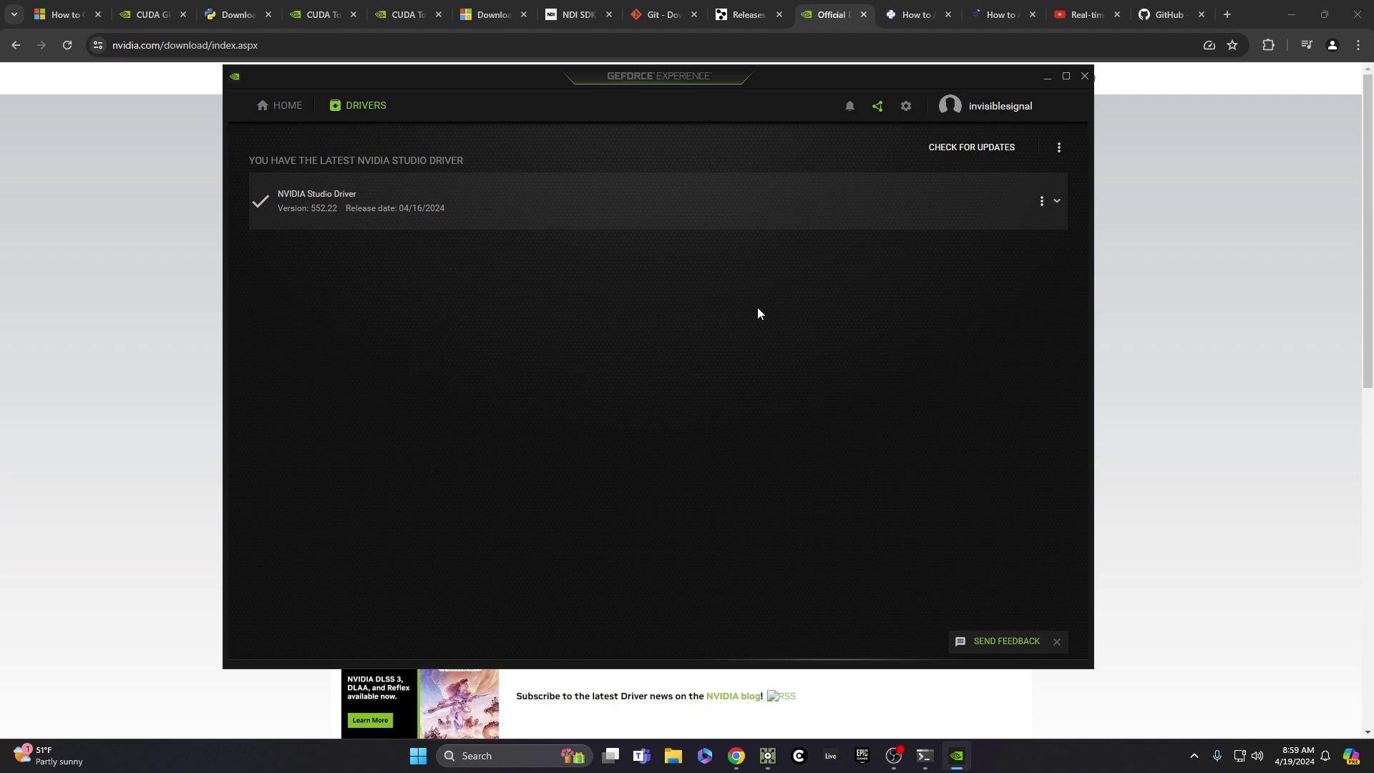
click(1085, 77)
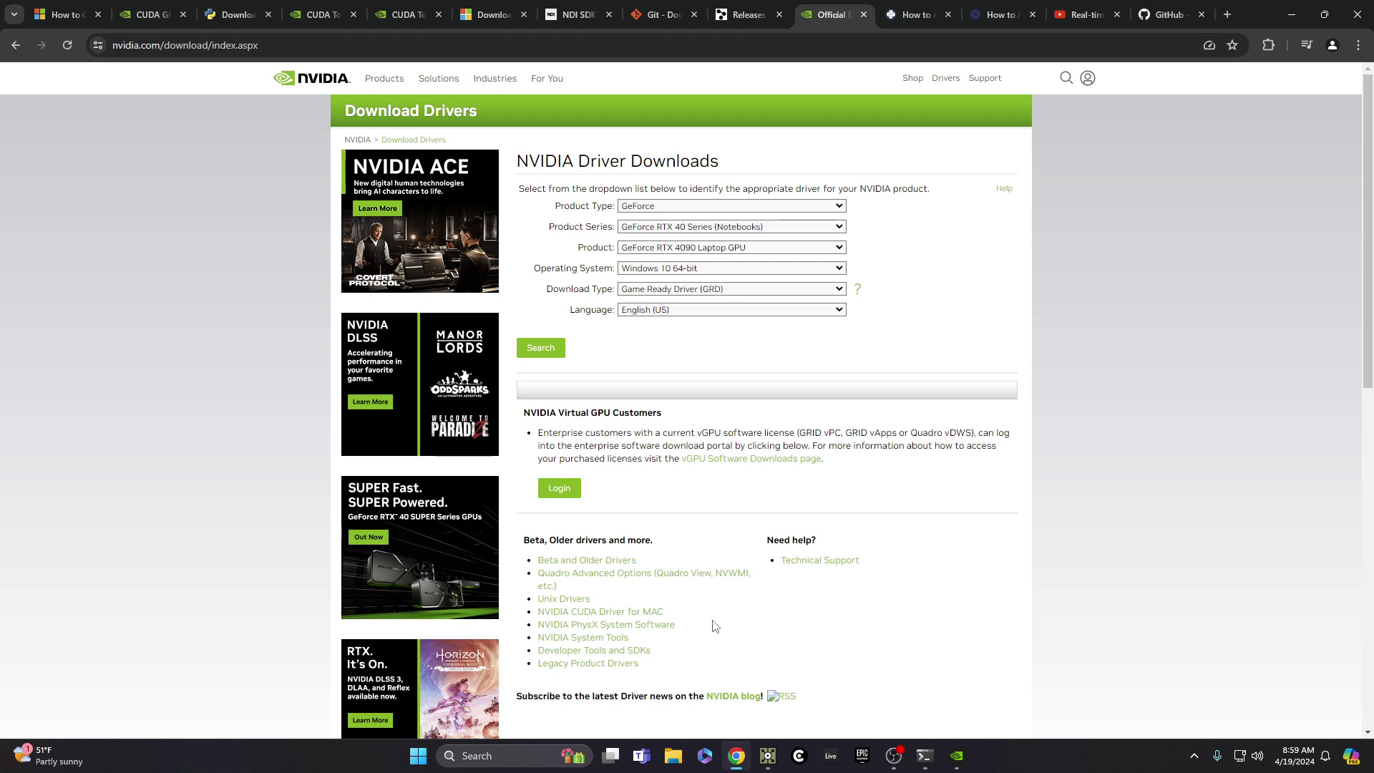
Check the running StreamDiffusionTD network in TouchDesigner, then return to the YouTube setup tutorial.
click(768, 755)
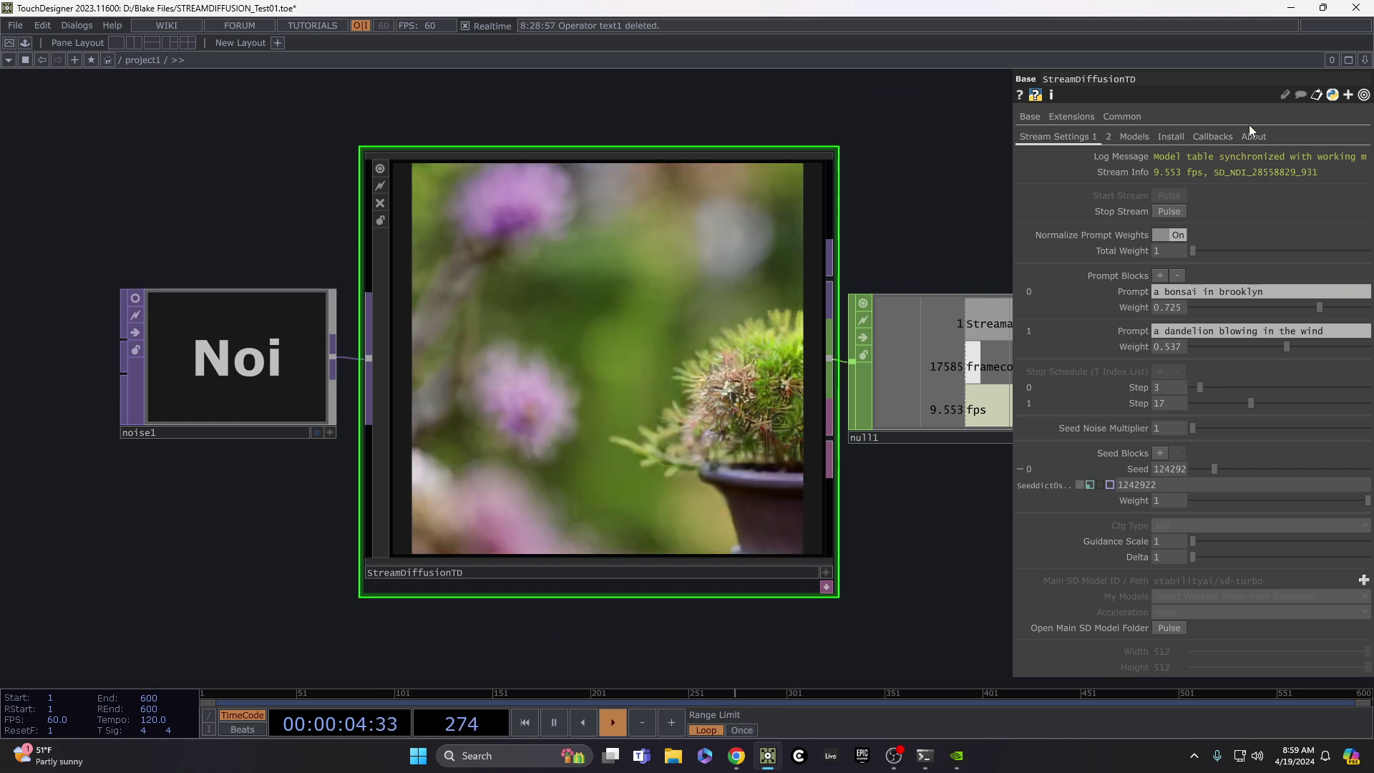
key(alt+Tab)
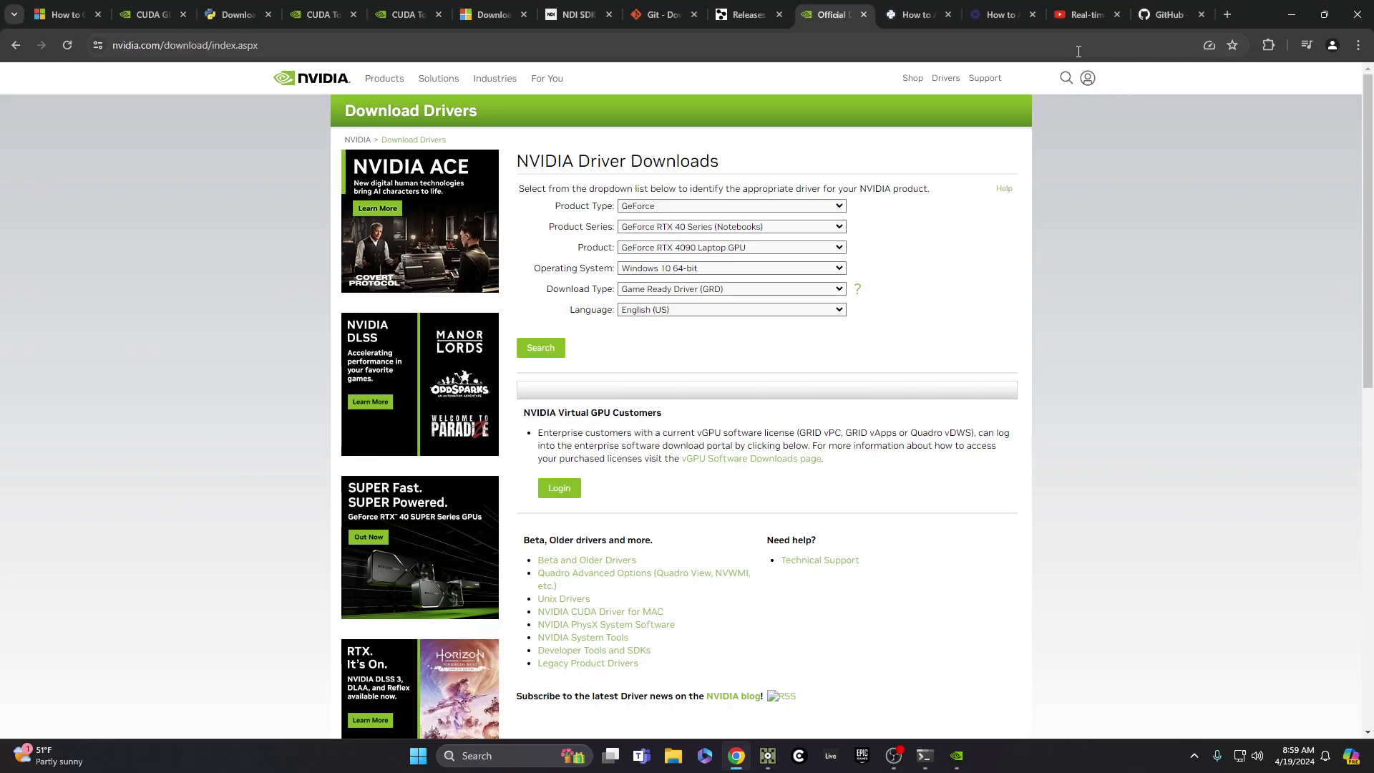
click(1081, 15)
scroll(617, 279, up, 7)
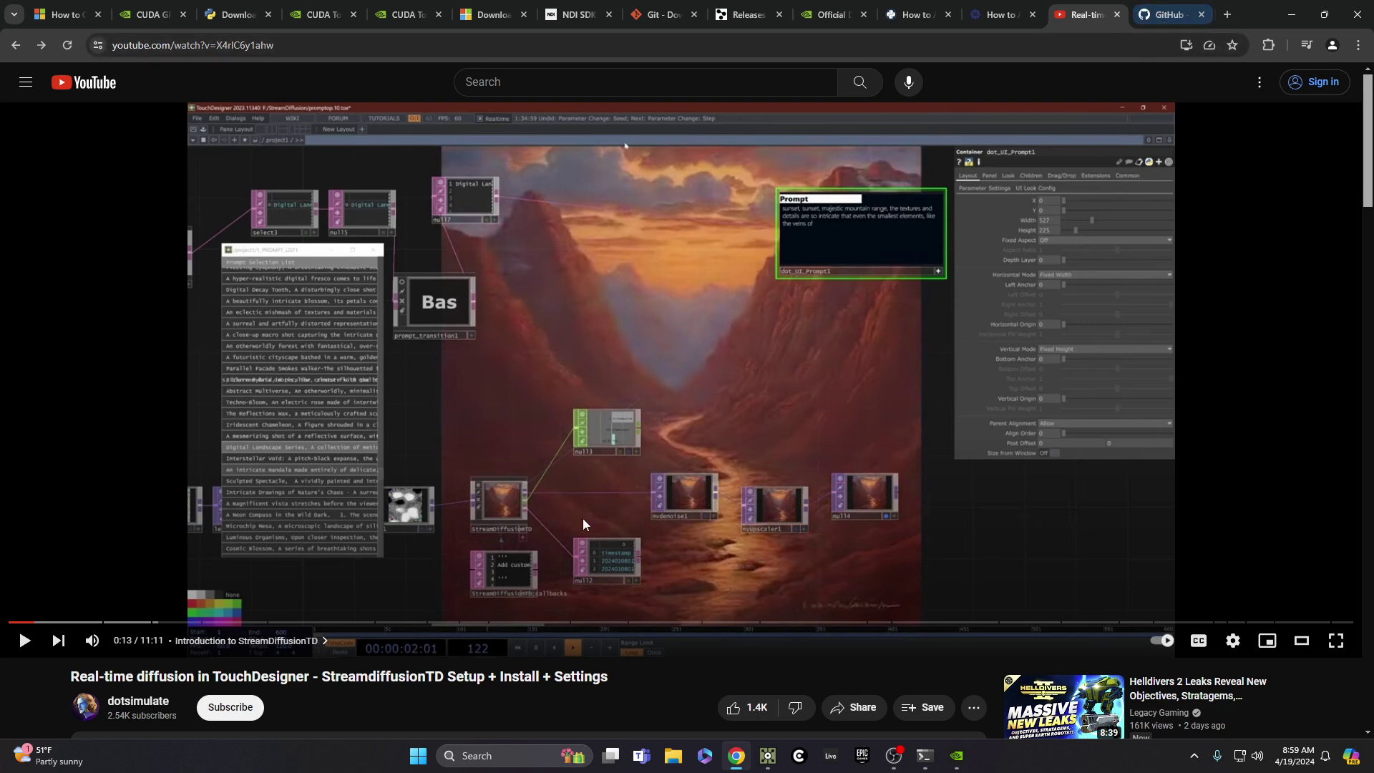
Open the StreamDiffusion paper on arXiv from the GitHub README, then go back.
scroll(441, 504, down, 7)
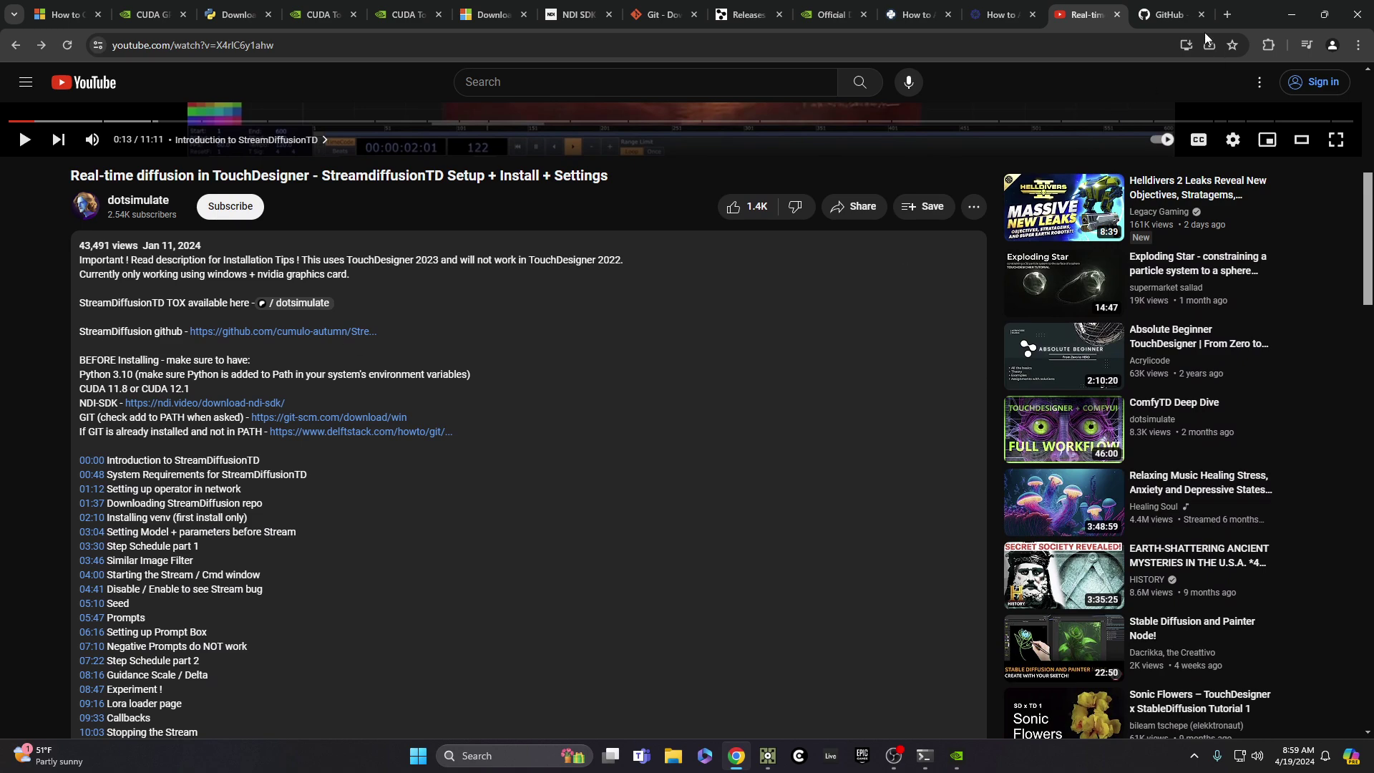
click(1173, 15)
scroll(516, 390, up, 2)
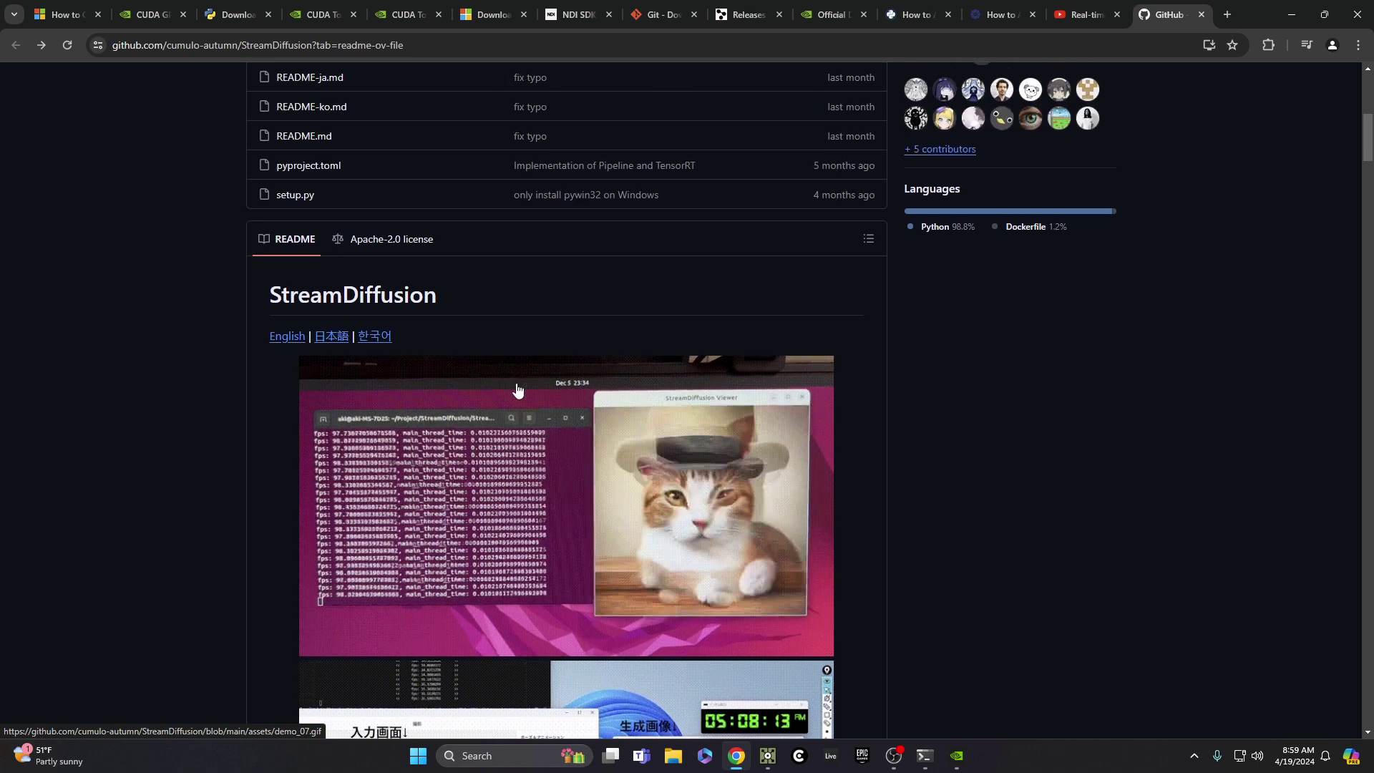
scroll(429, 300, down, 1)
scroll(306, 215, down, 10)
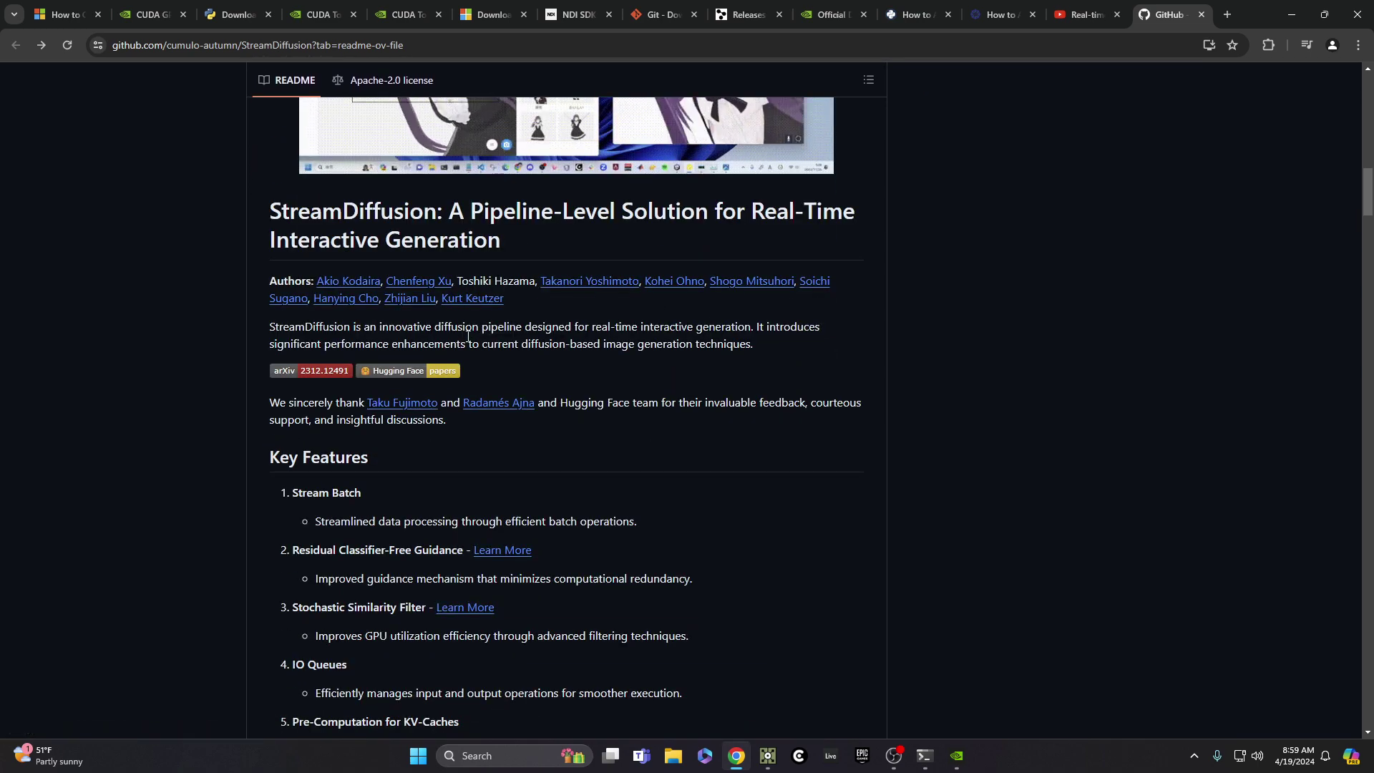
scroll(549, 337, up, 3)
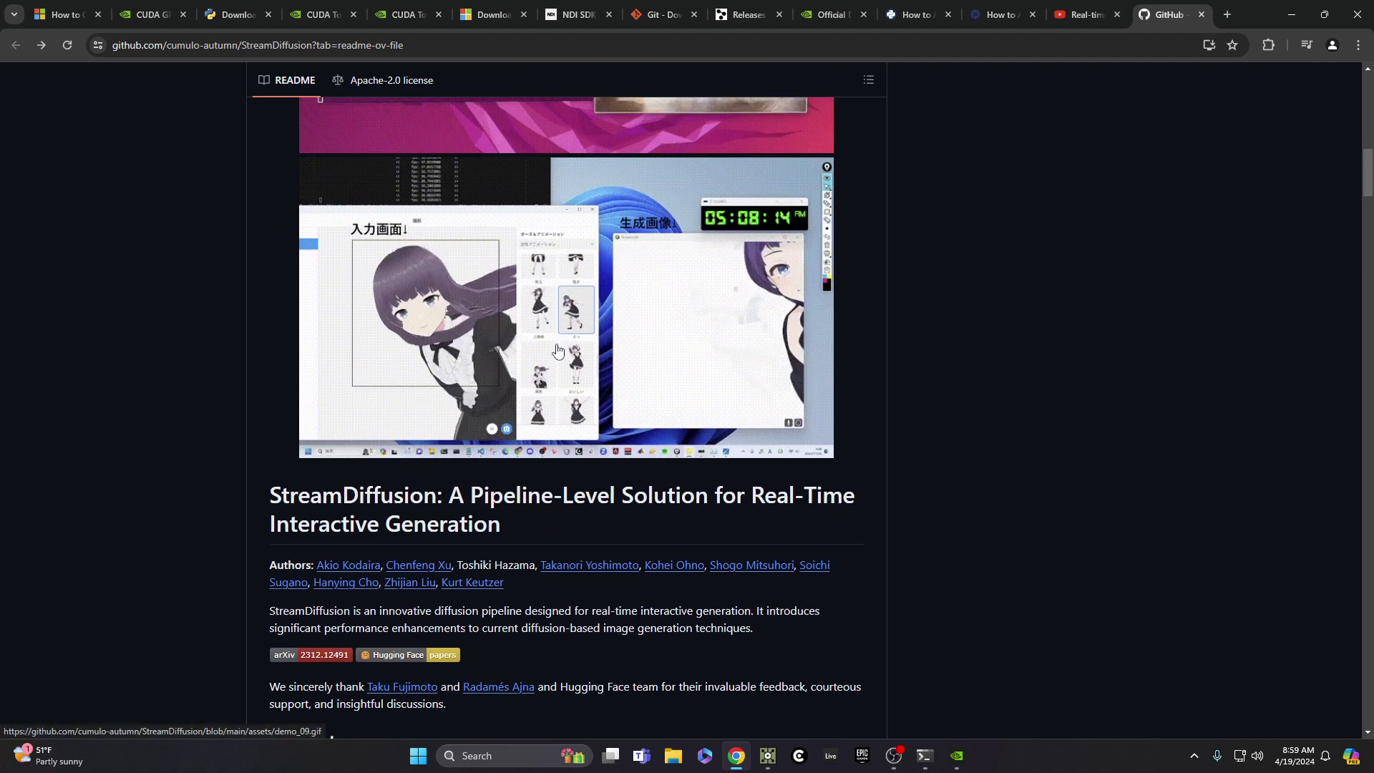
click(306, 586)
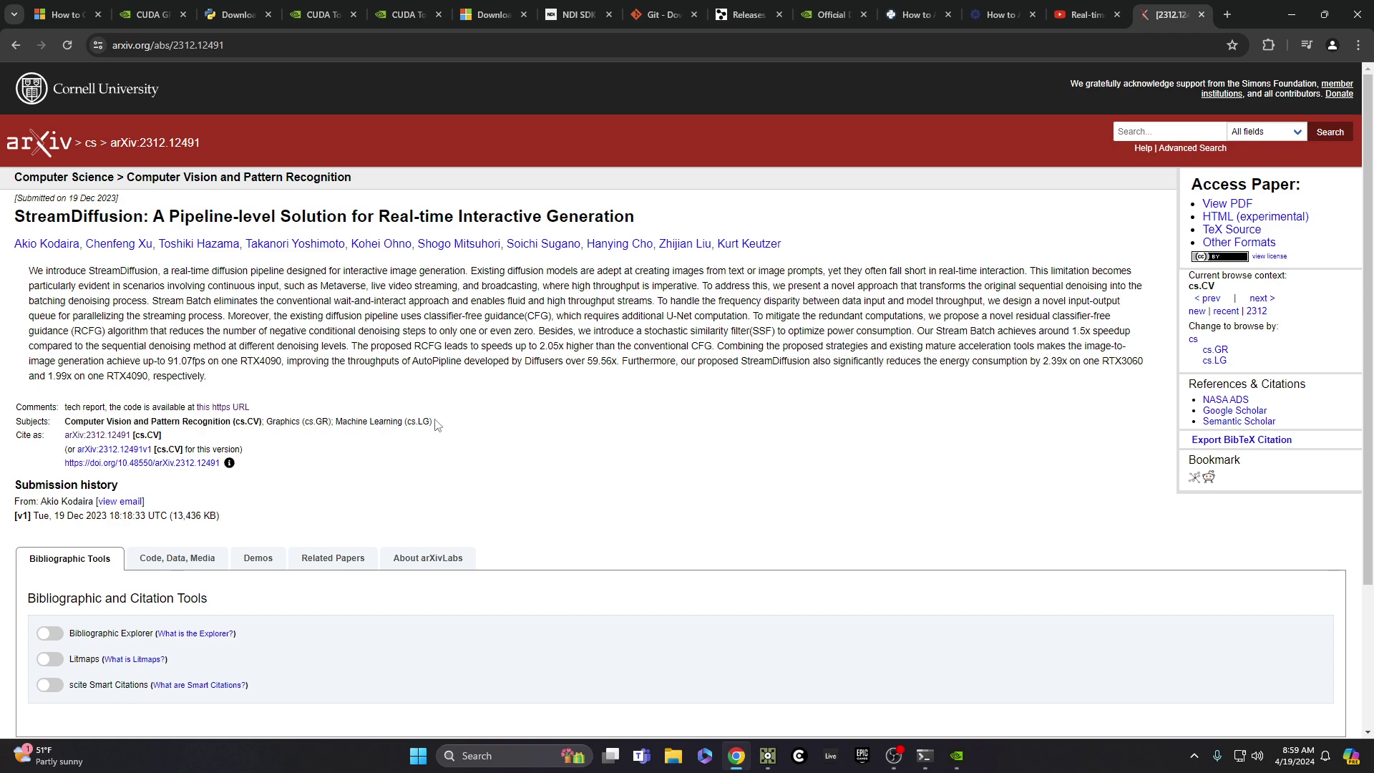
scroll(440, 430, down, 3)
click(16, 45)
Scroll through the StreamDiffusion README sections, then return to the YouTube setup video.
scroll(264, 392, down, 12)
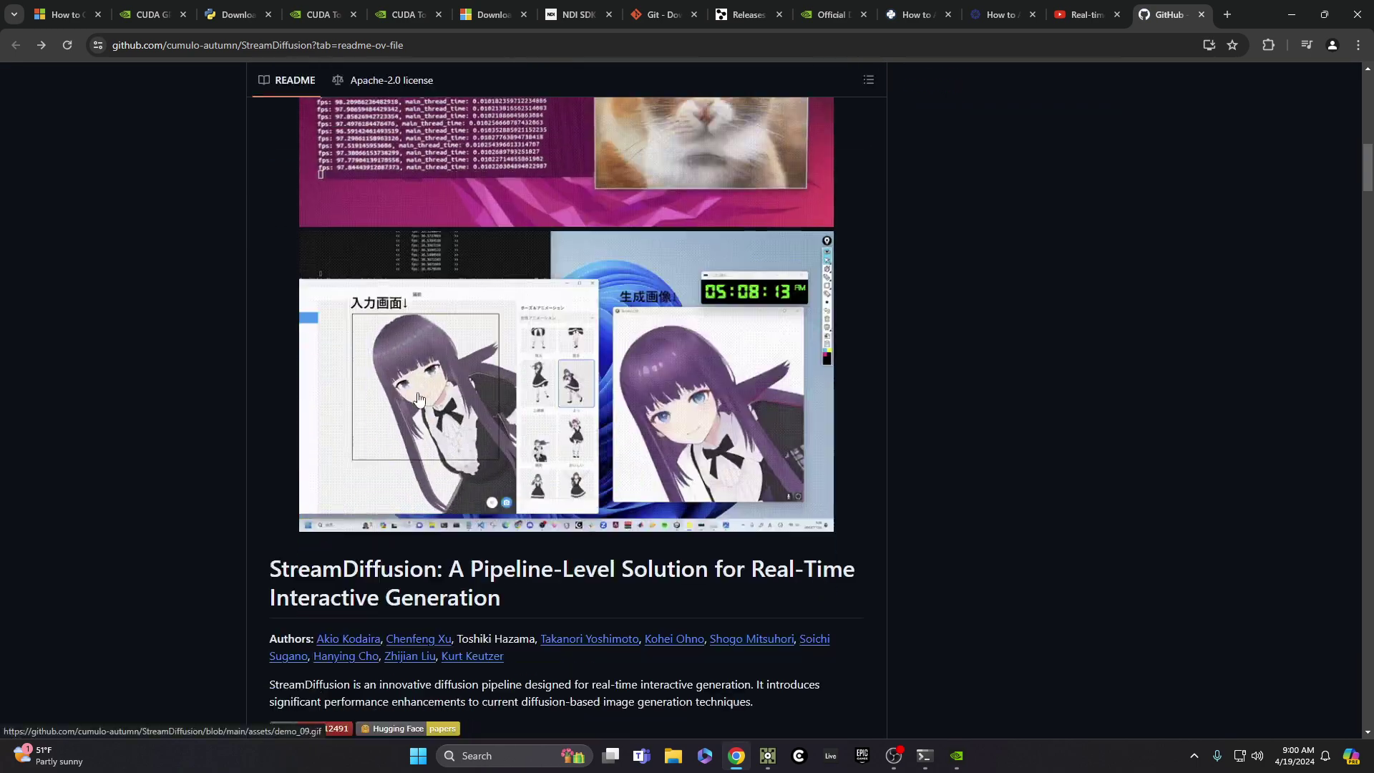
scroll(420, 398, down, 8)
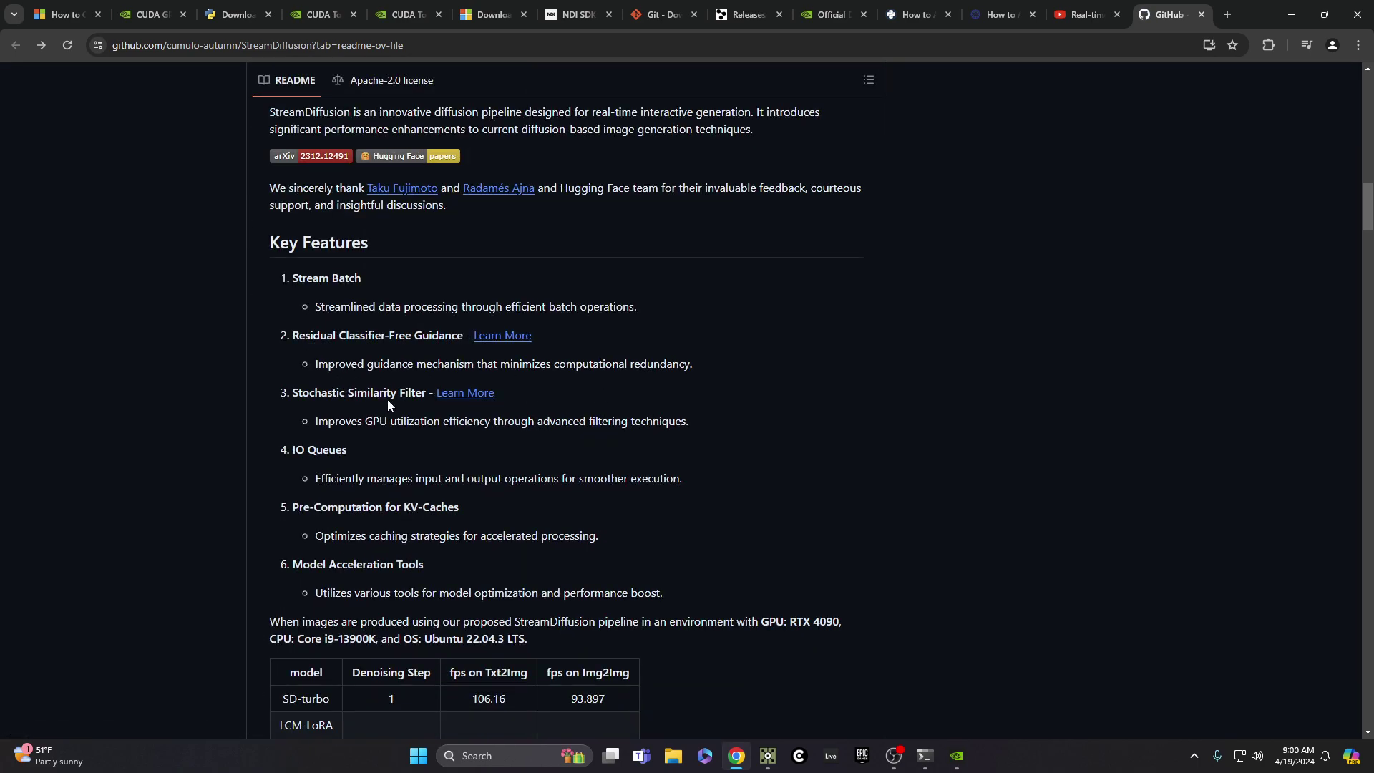
scroll(712, 441, up, 3)
scroll(713, 448, down, 4)
scroll(329, 261, down, 20)
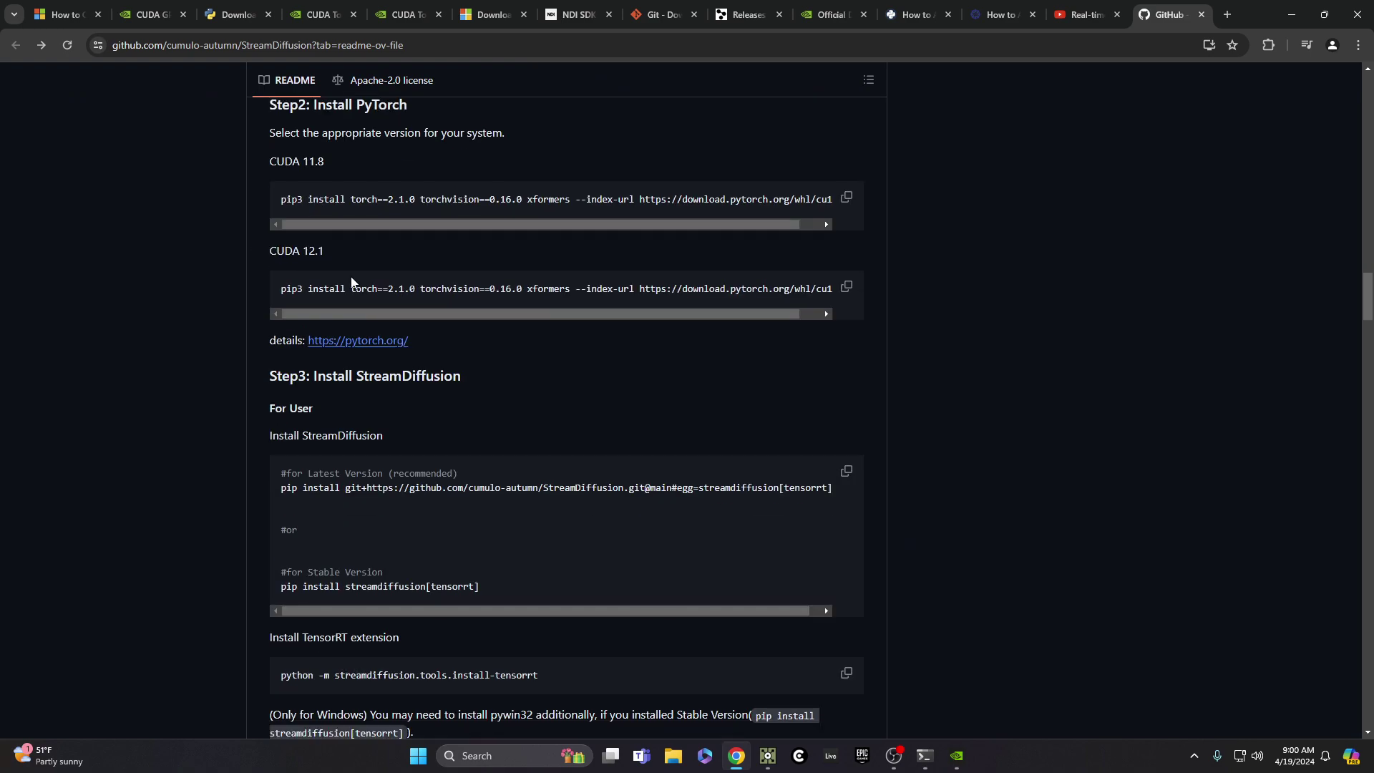
scroll(352, 288, down, 20)
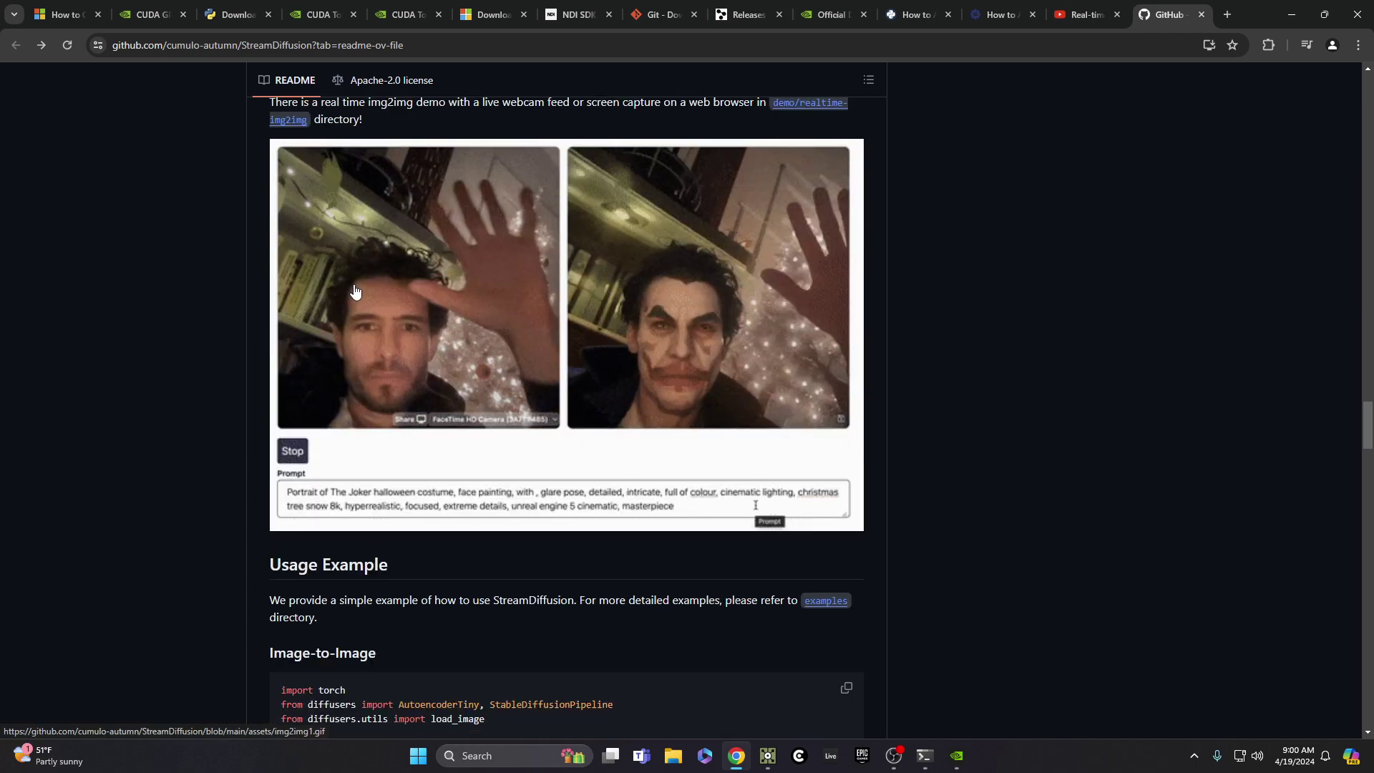
scroll(354, 290, up, 15)
scroll(354, 290, up, 7)
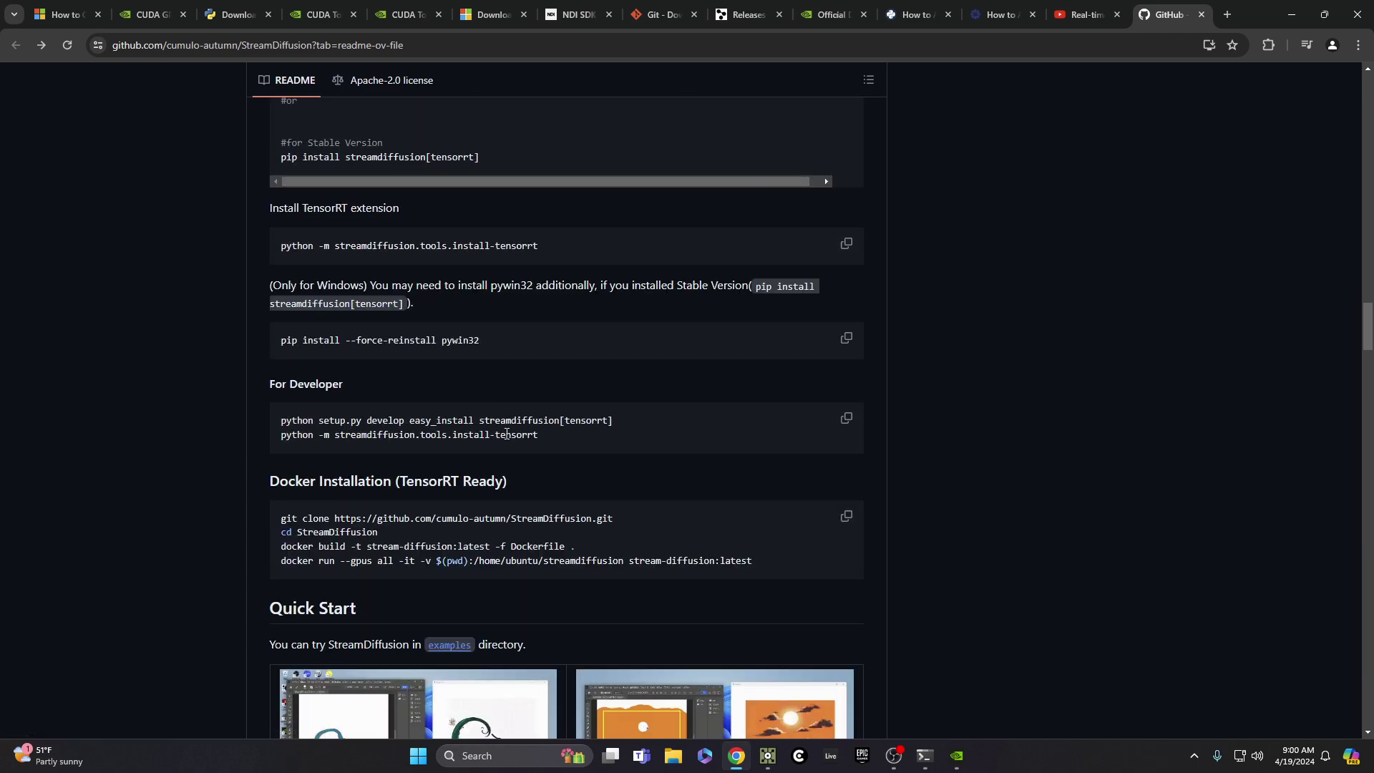
scroll(509, 433, down, 9)
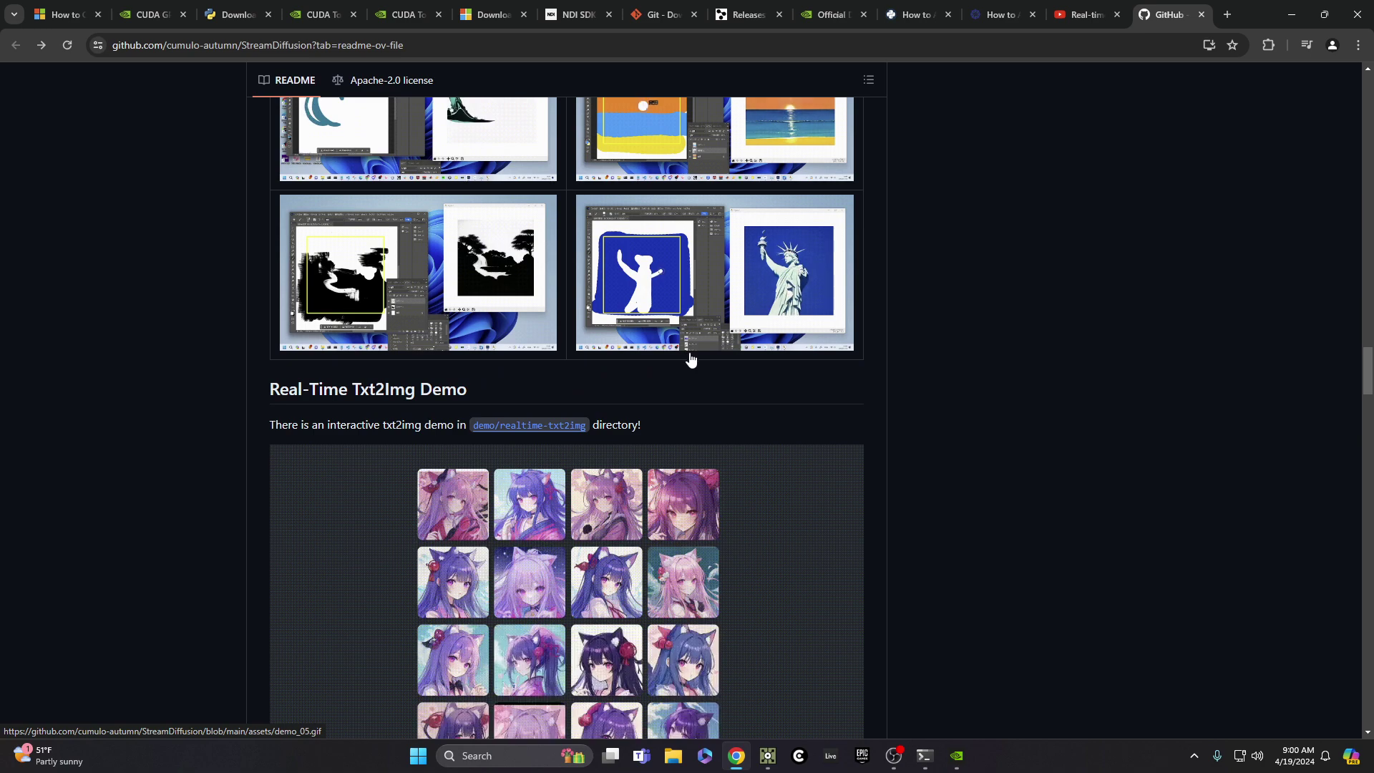
scroll(691, 359, up, 1)
scroll(663, 423, down, 2)
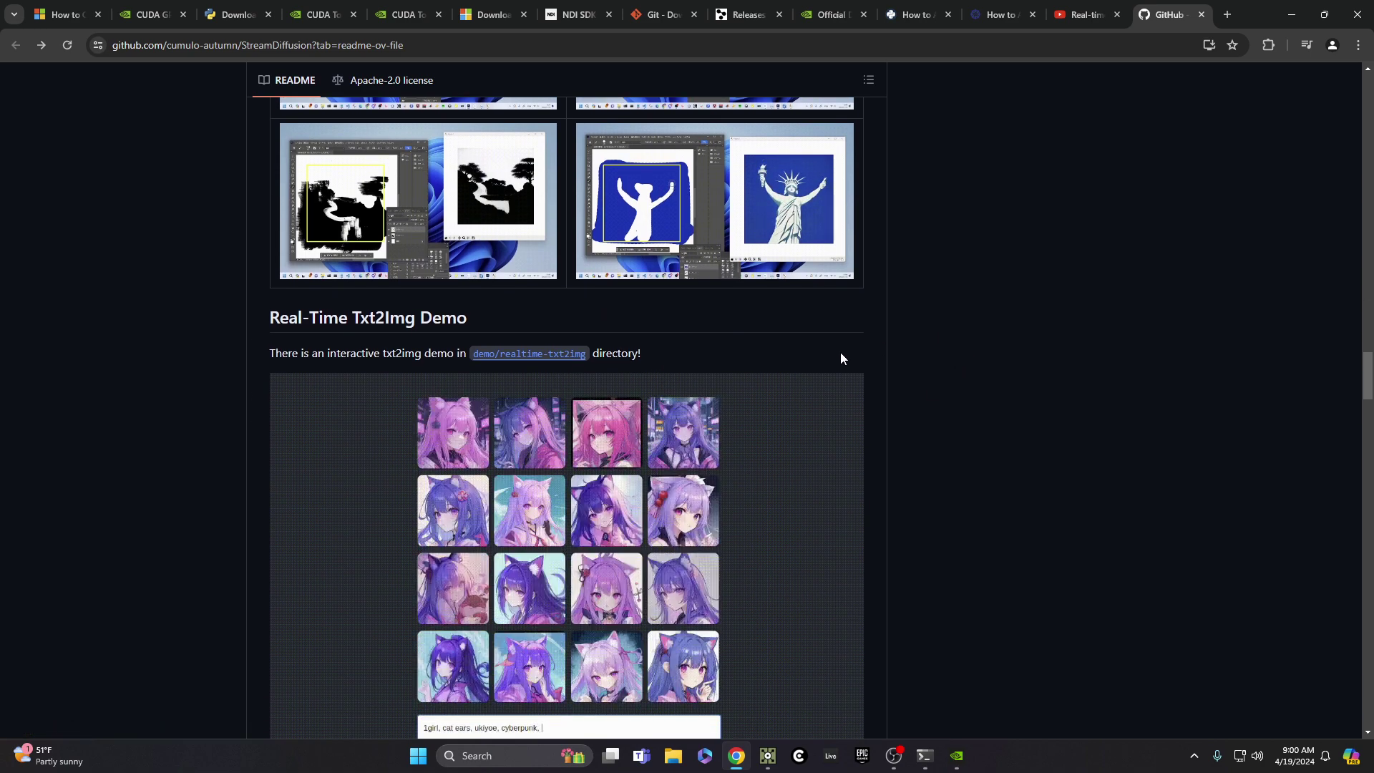
scroll(842, 355, down, 3)
scroll(788, 356, up, 3)
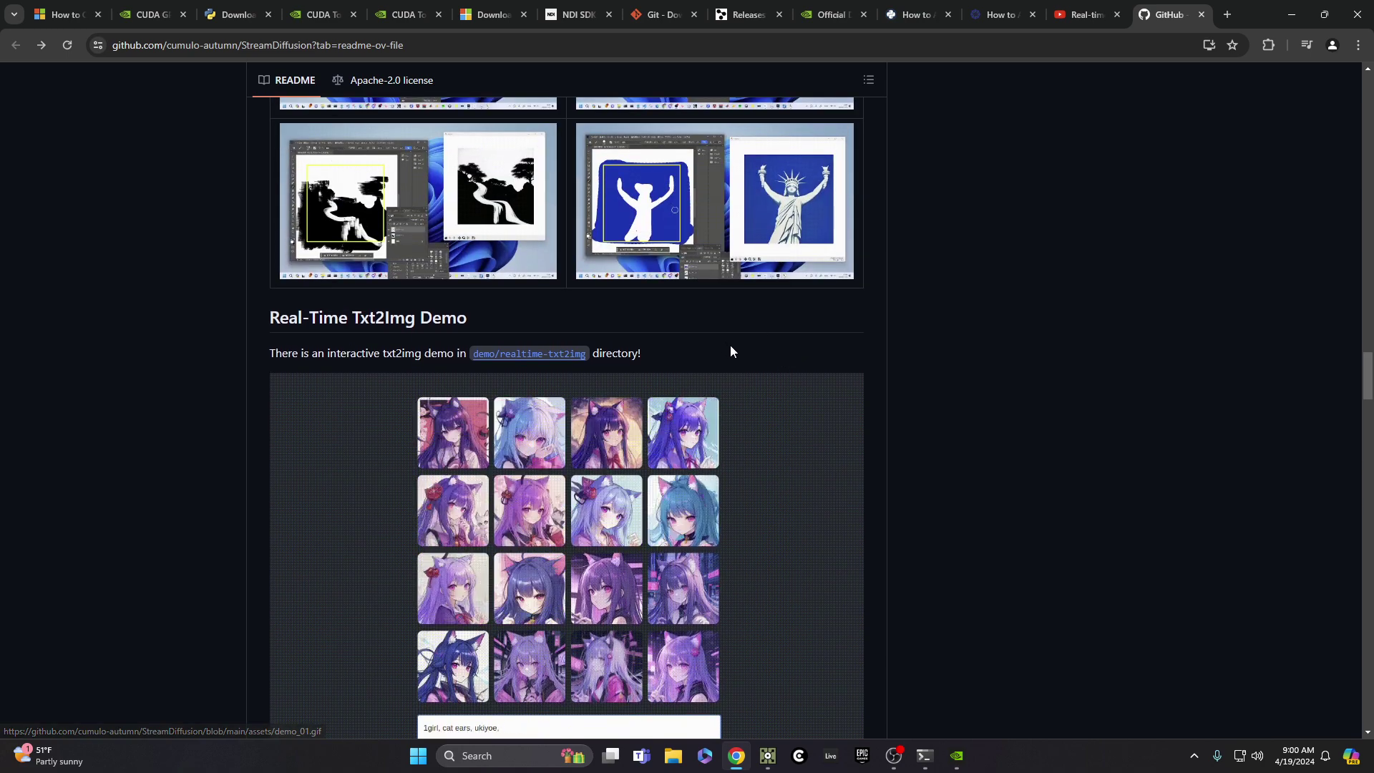
scroll(731, 351, up, 20)
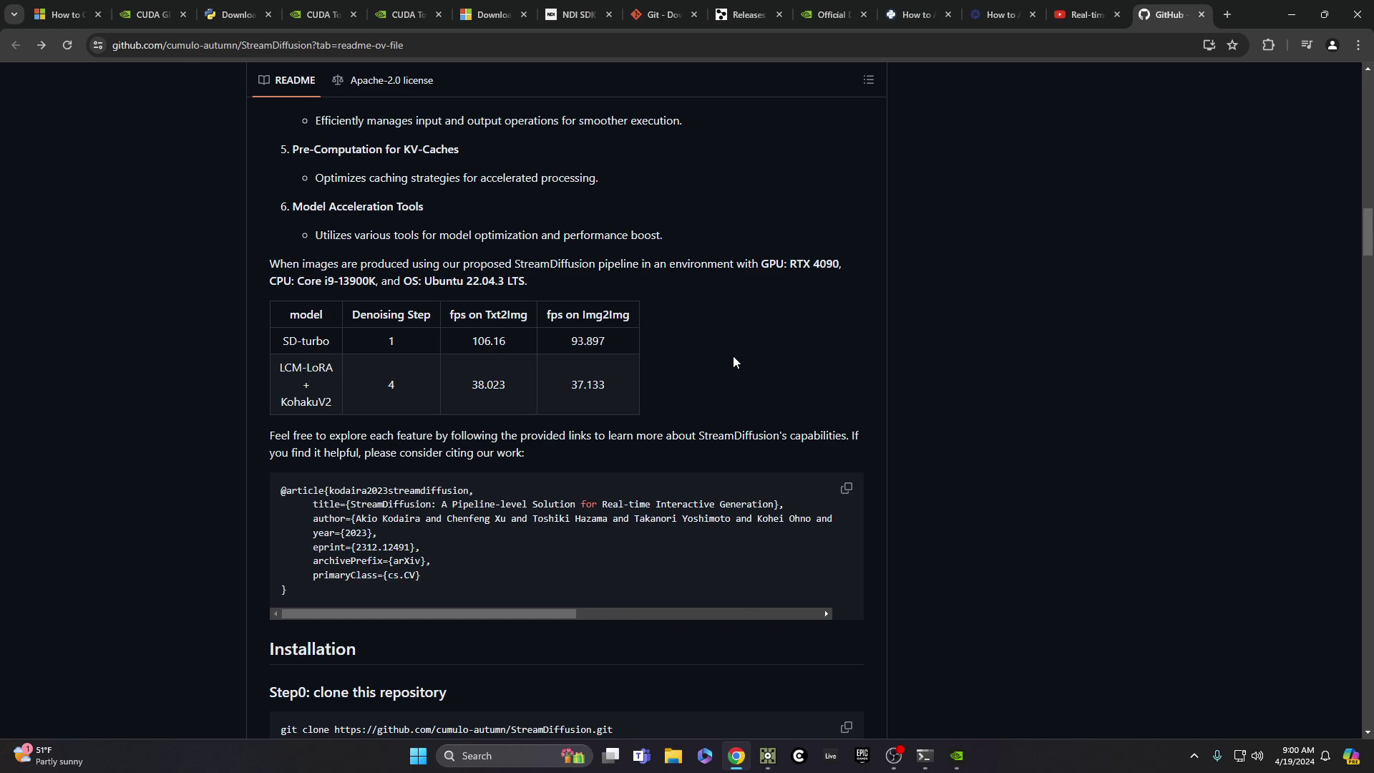
scroll(733, 355, up, 10)
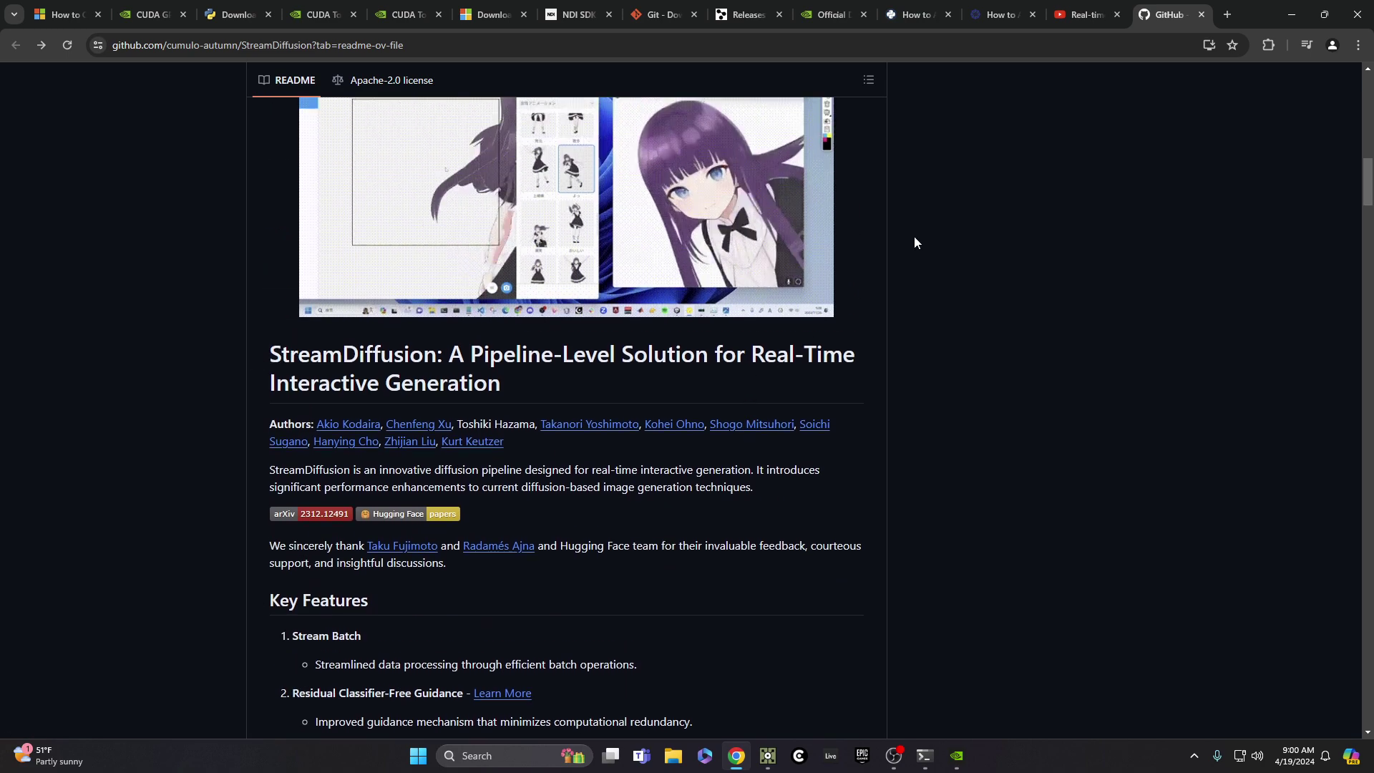
click(1076, 15)
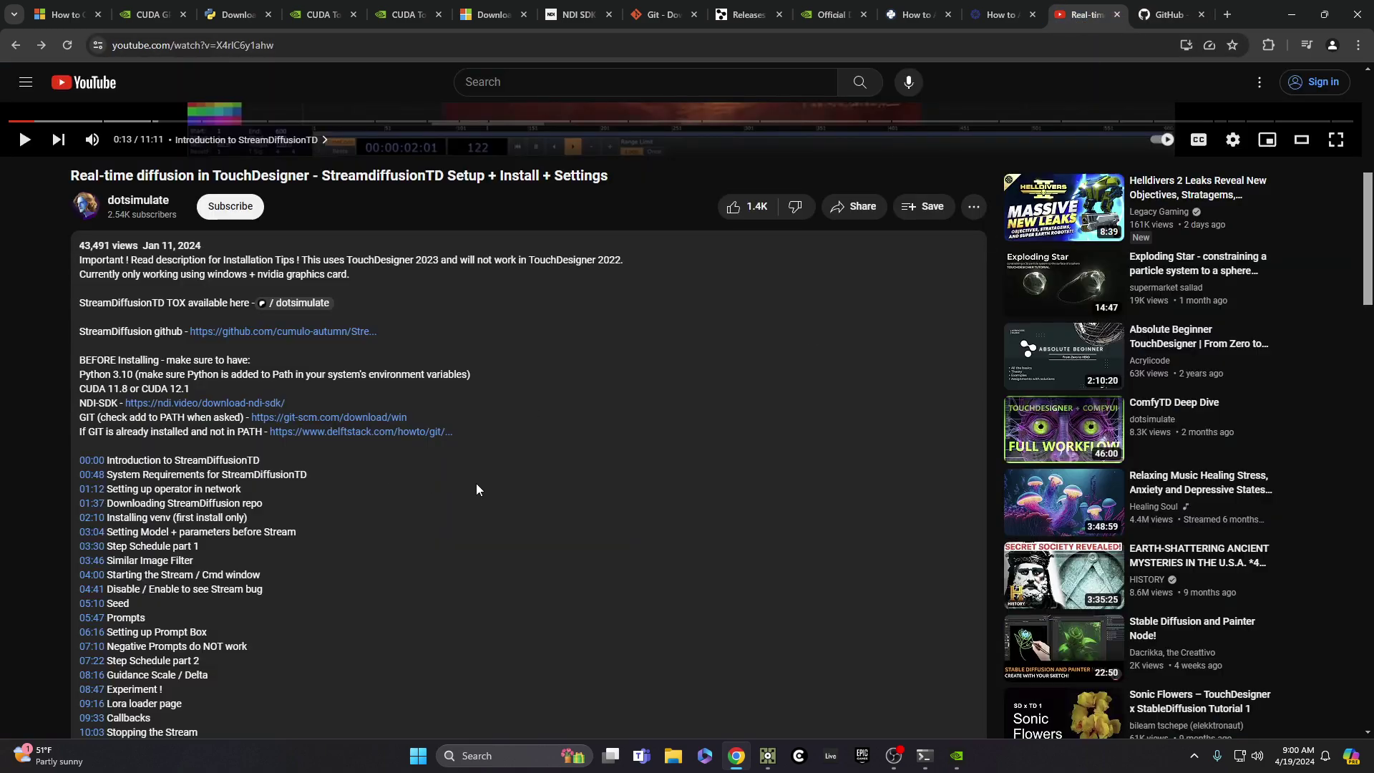
Browse DotSimulate's Patreon page and open its membership benefits.
scroll(478, 489, up, 6)
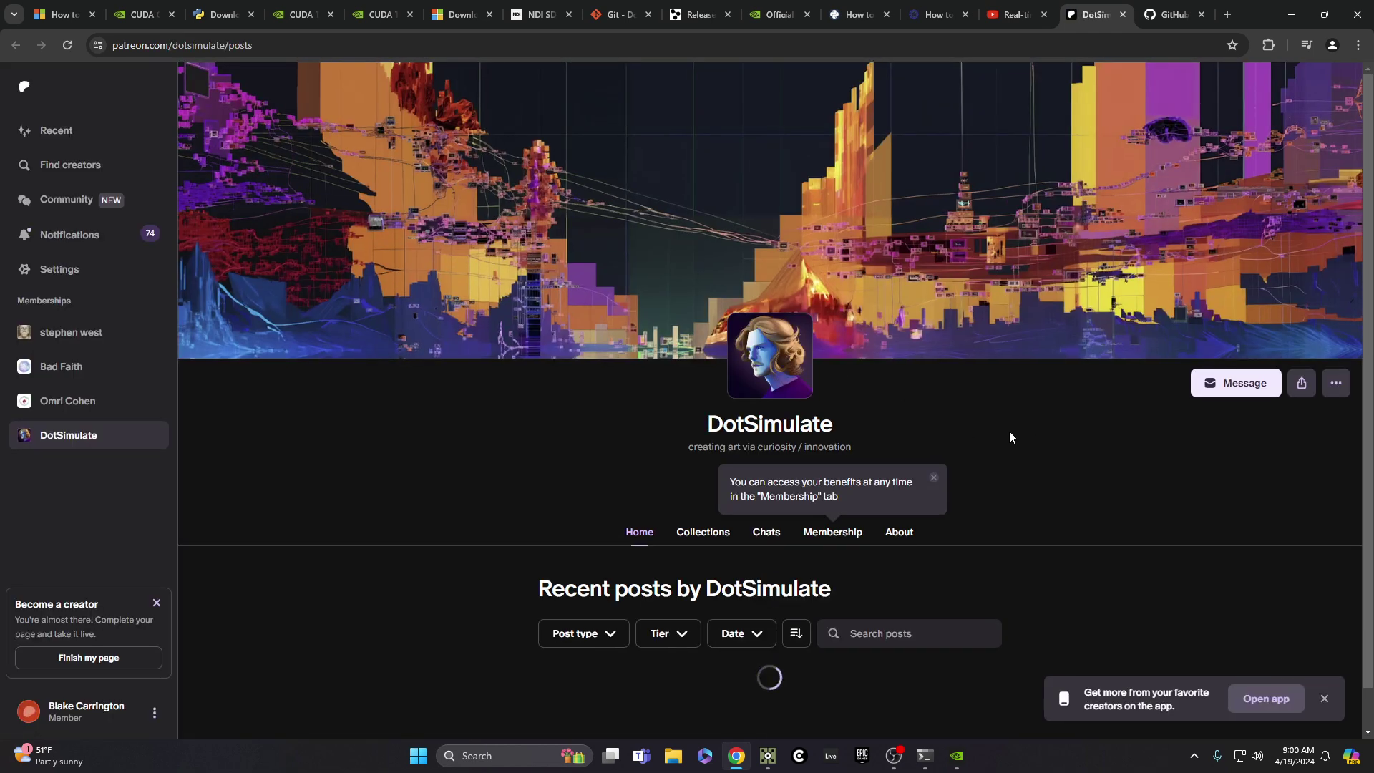
scroll(1049, 425, down, 1)
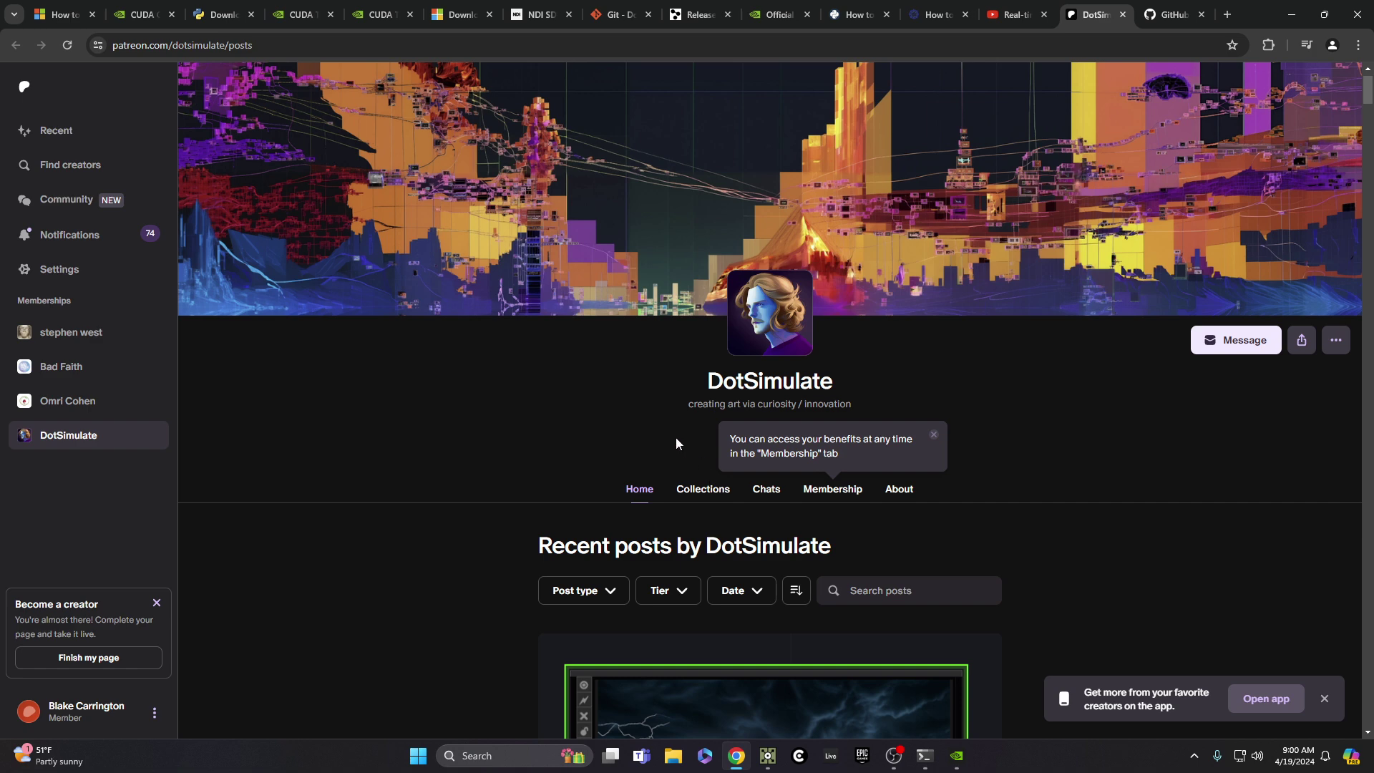
scroll(886, 341, down, 4)
scroll(911, 353, up, 2)
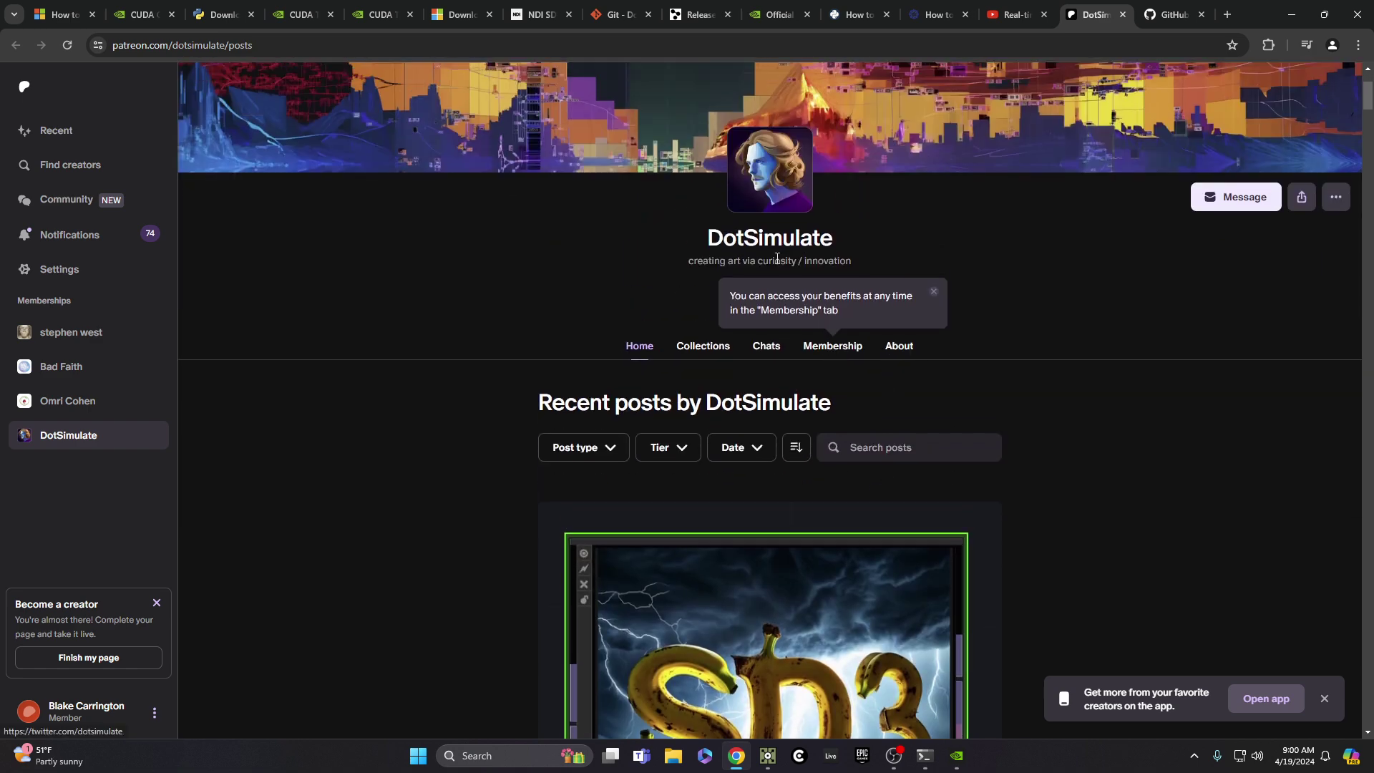
scroll(846, 252, up, 2)
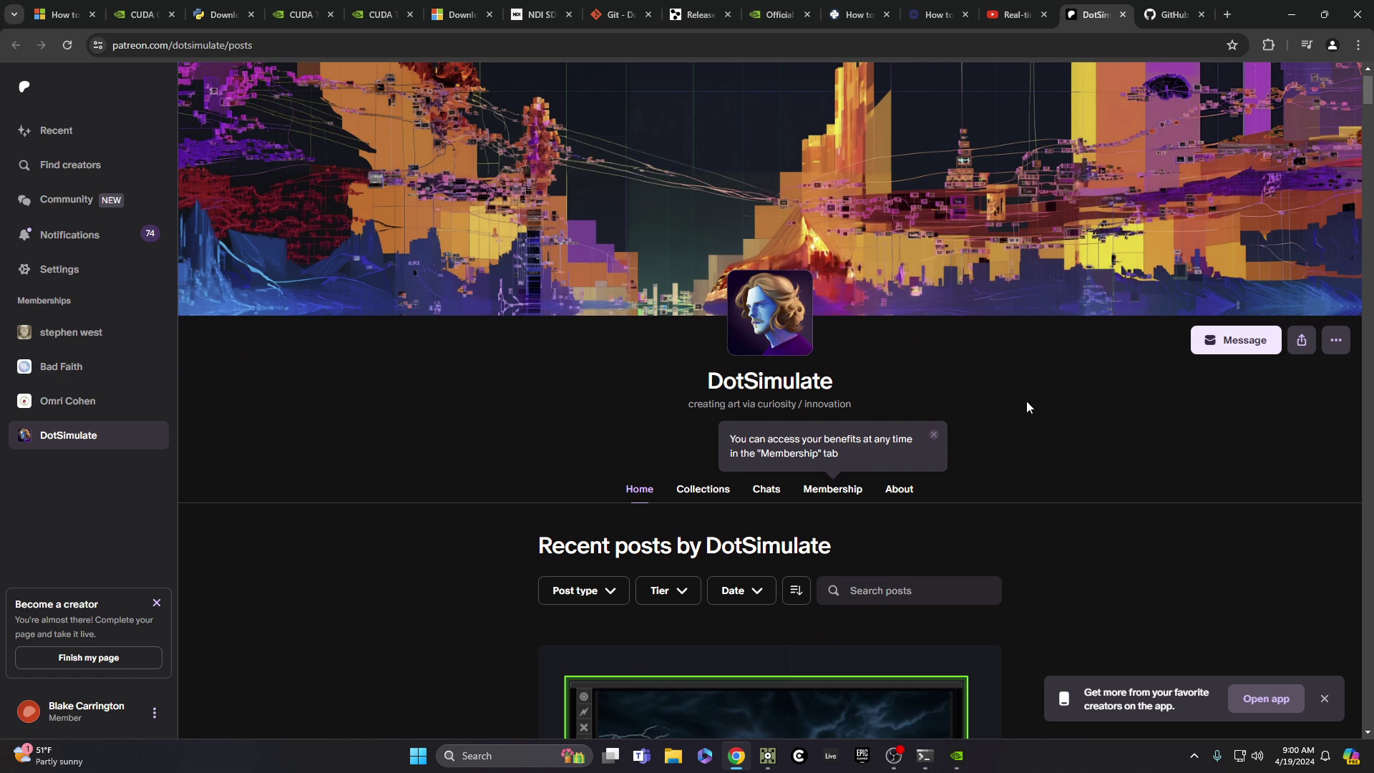
scroll(1023, 401, down, 5)
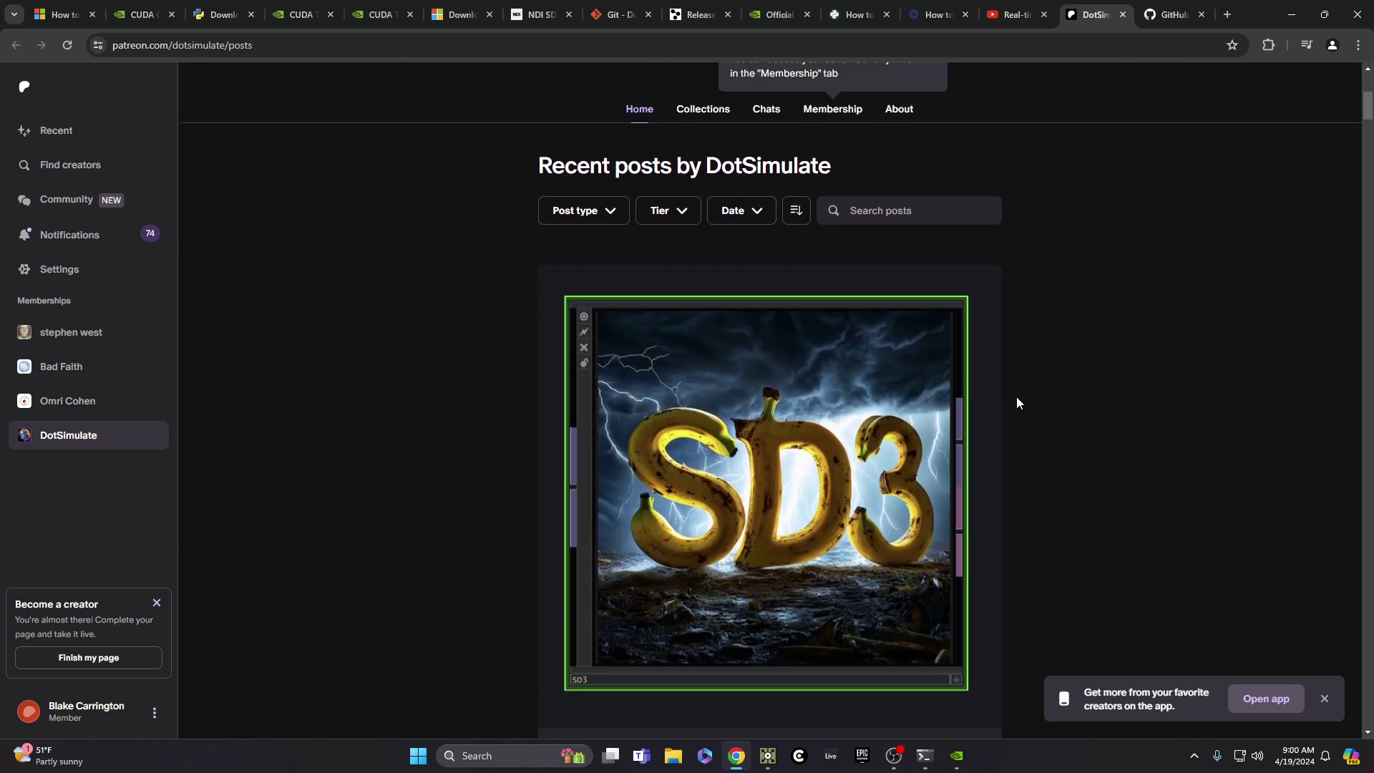
scroll(1024, 400, up, 2)
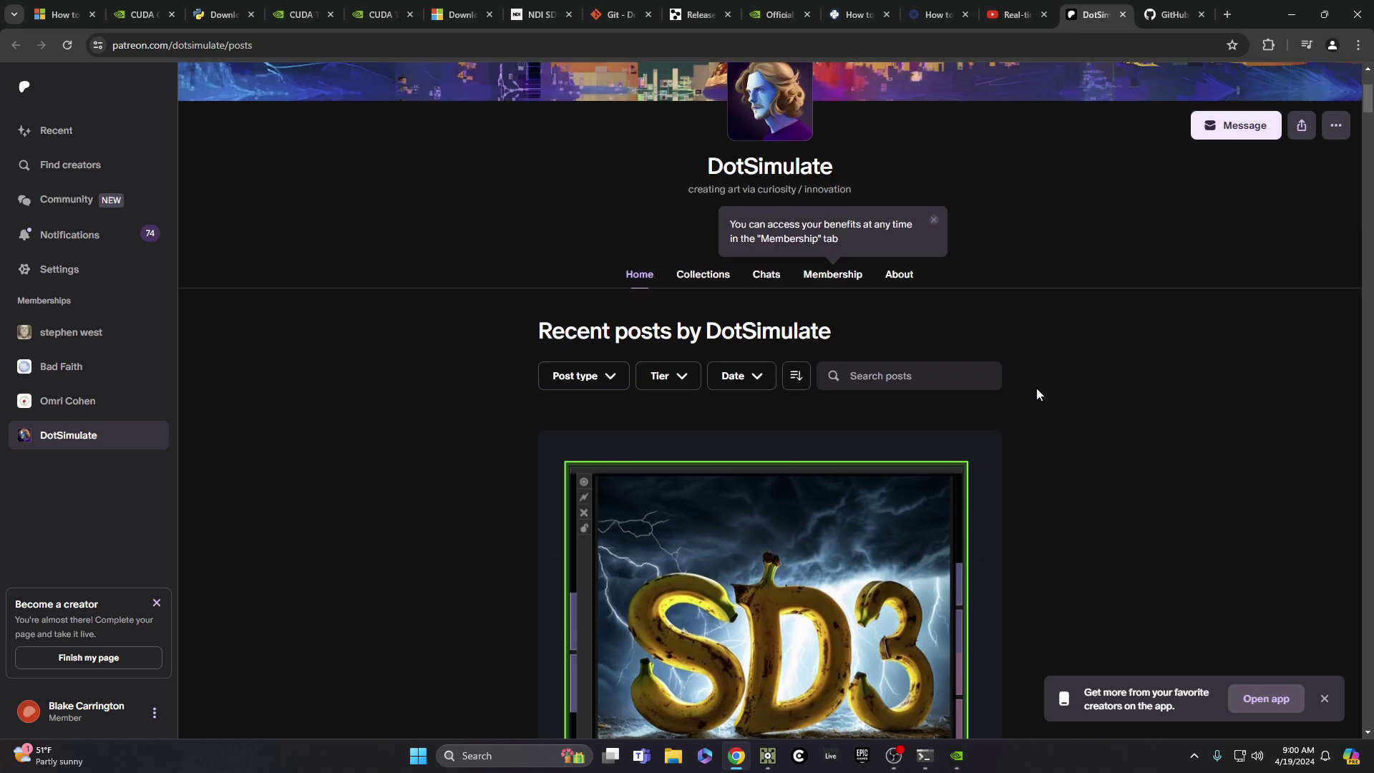
click(823, 279)
Scroll to the $10/month DotExplorer tier including StreamDiffusionTD, then return to the YouTube tutorial.
scroll(1038, 476, down, 5)
scroll(1020, 458, down, 4)
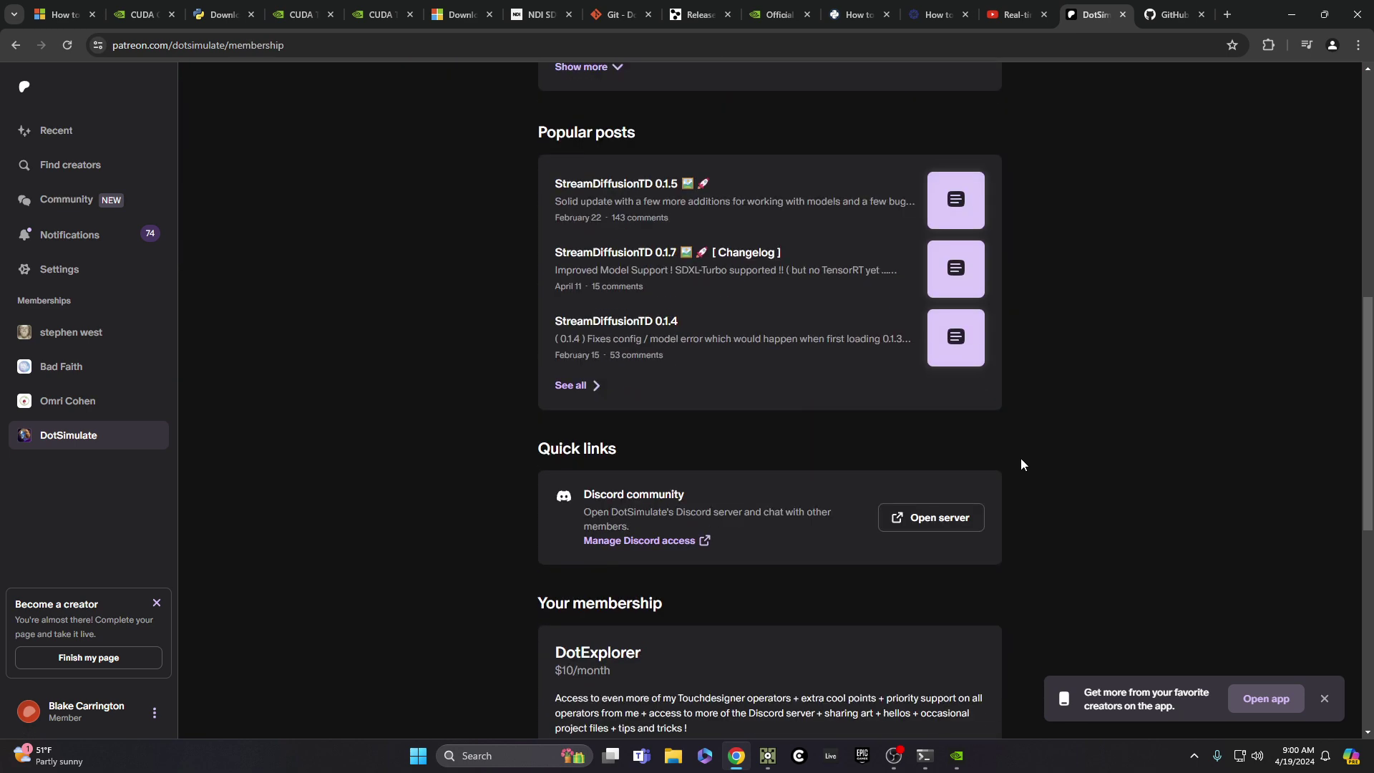
scroll(1011, 446, down, 5)
scroll(1005, 449, down, 2)
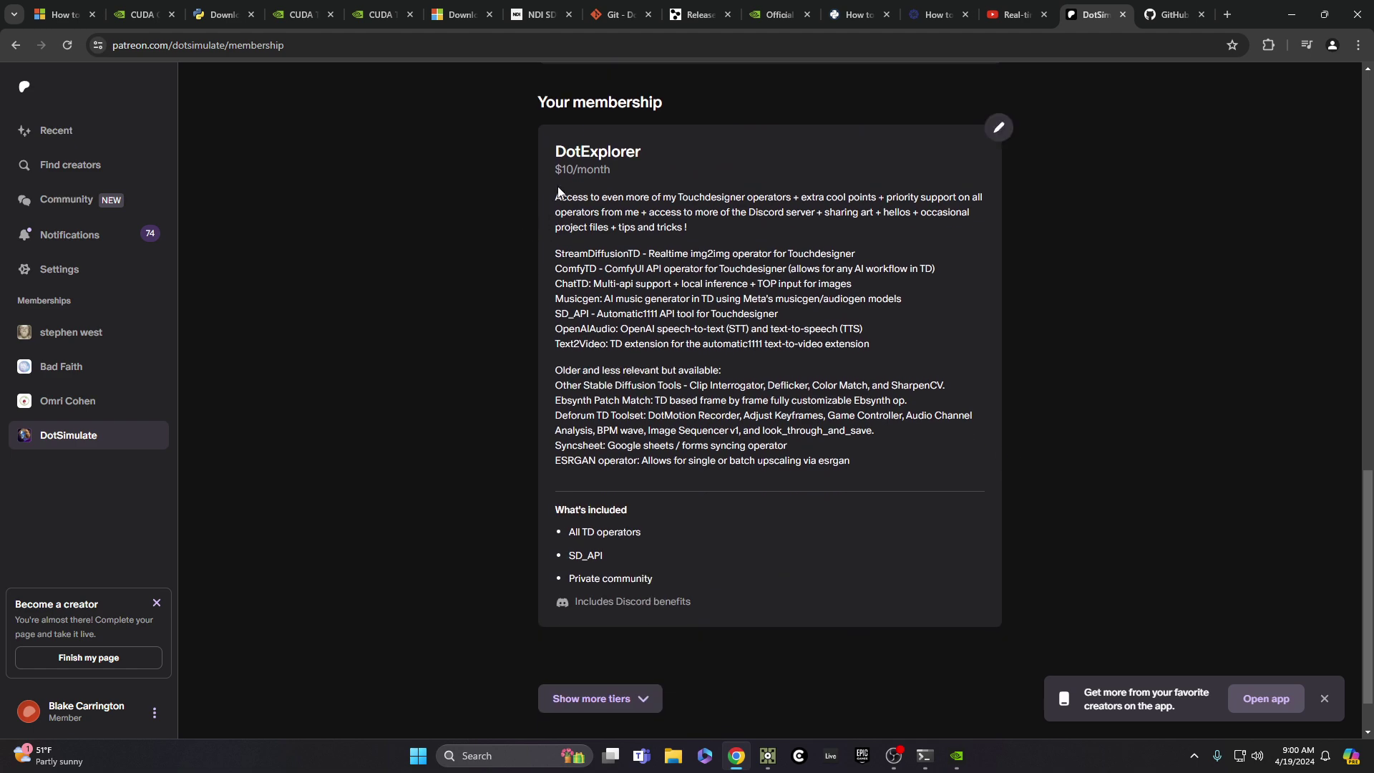
scroll(500, 270, down, 1)
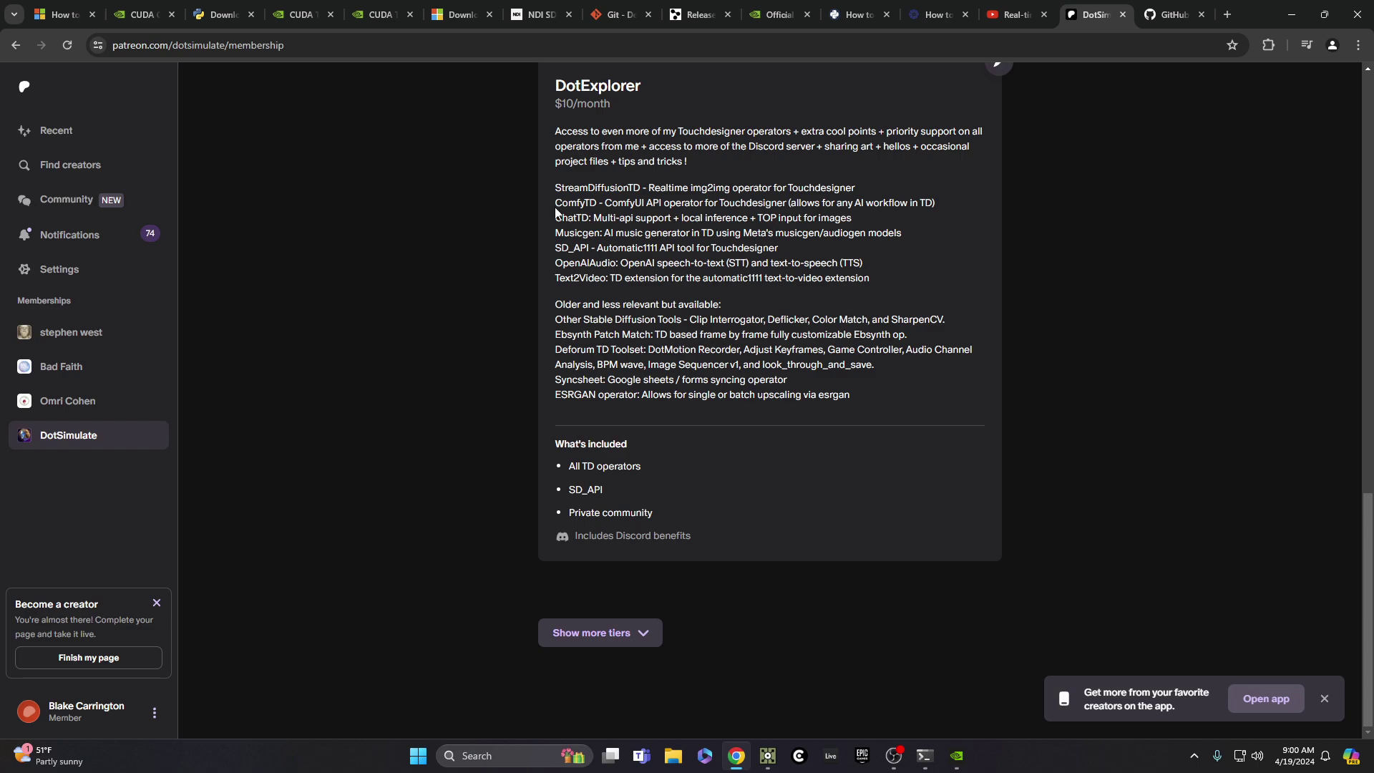
scroll(1020, 295, up, 12)
scroll(1020, 299, up, 5)
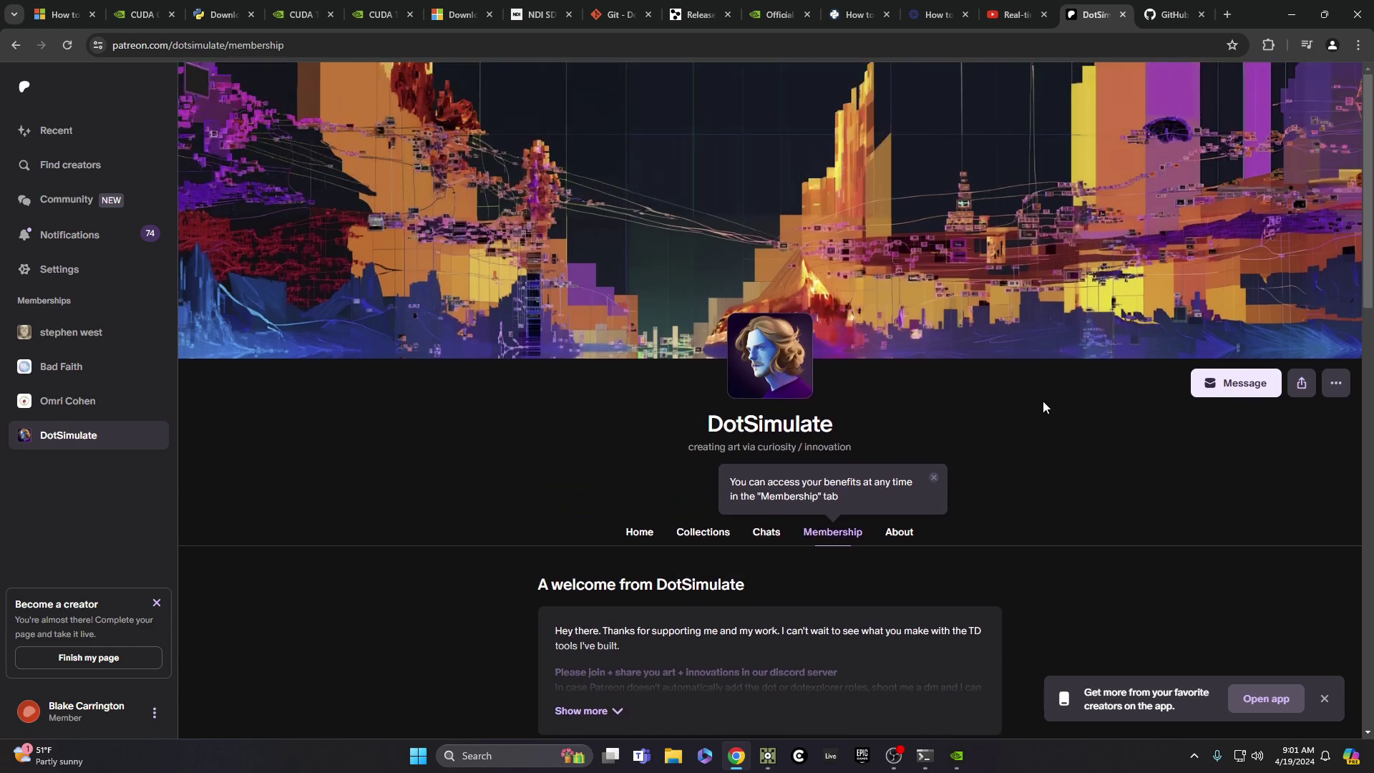
click(1012, 15)
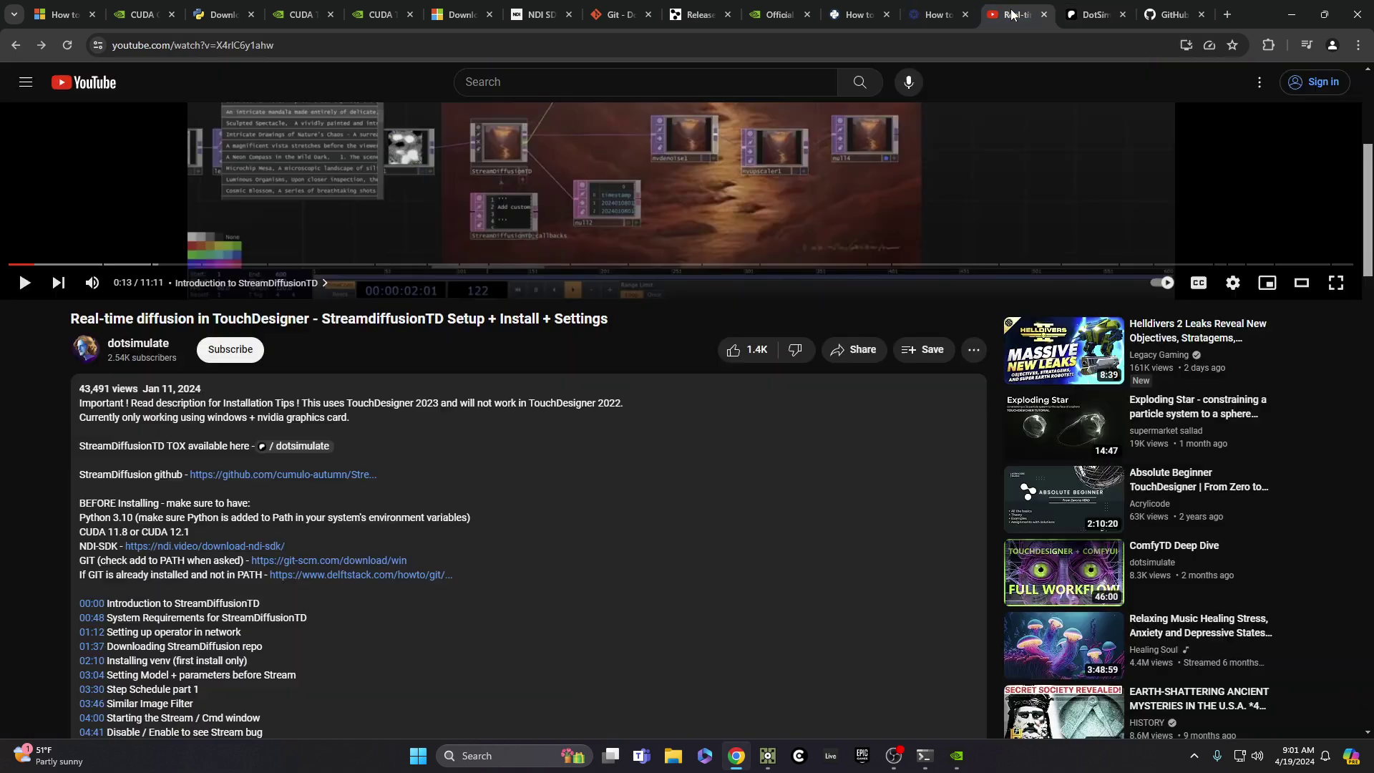
scroll(868, 331, up, 5)
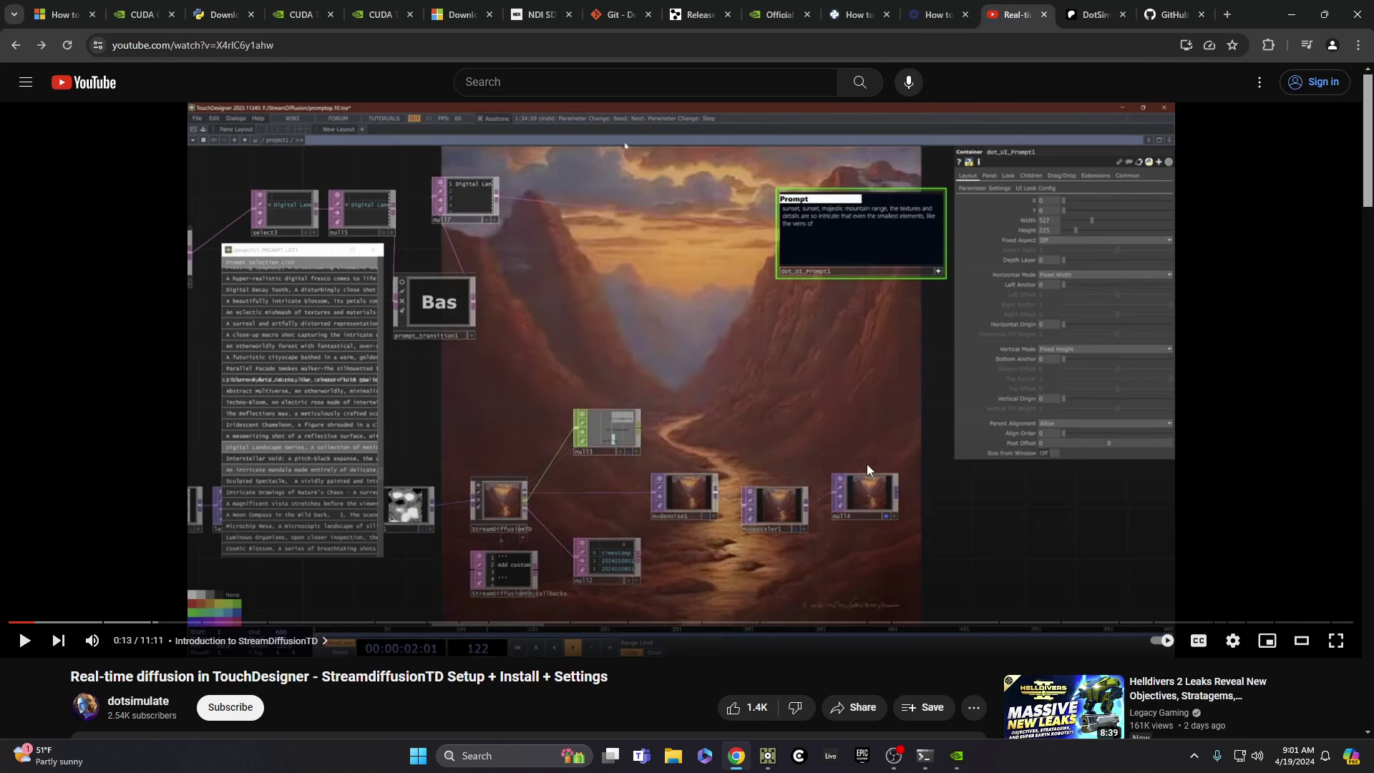